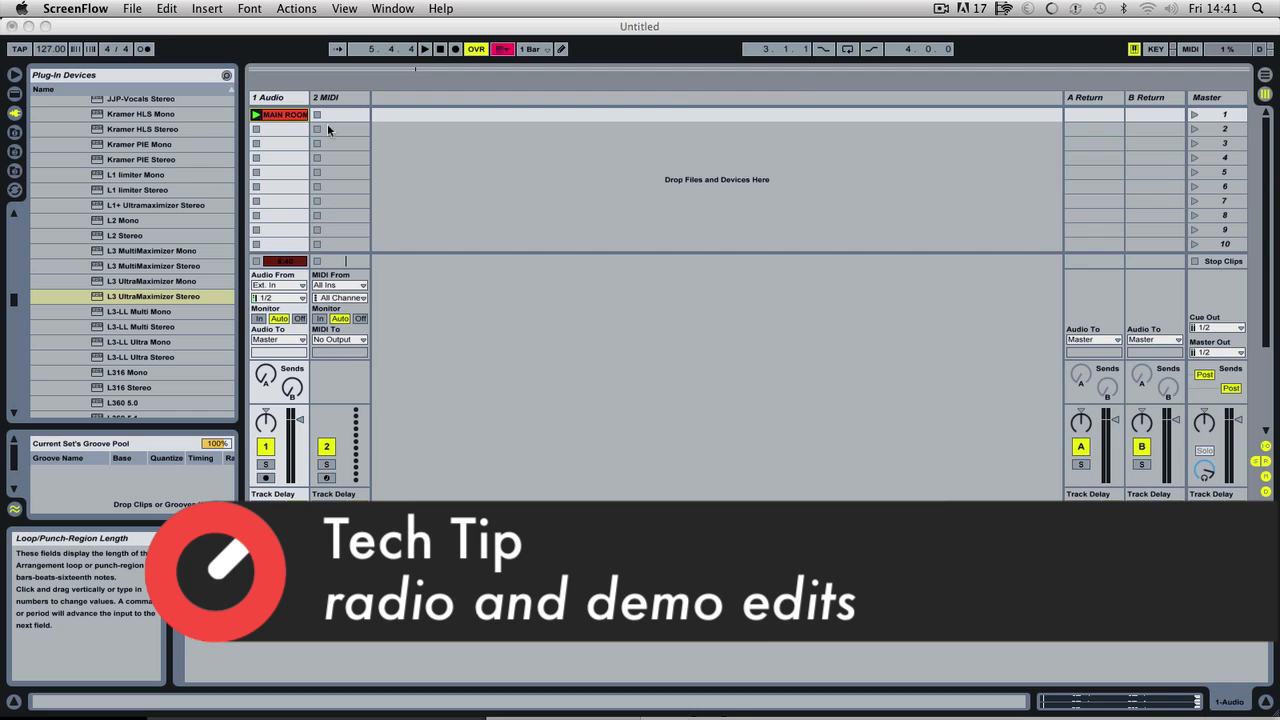
- Place the MAIN ROOM HOUSE 42 MASTERING clip at 1.1.1 on the 1 Audio track in the Arrangement View and hide the browser
left_click(290, 115)
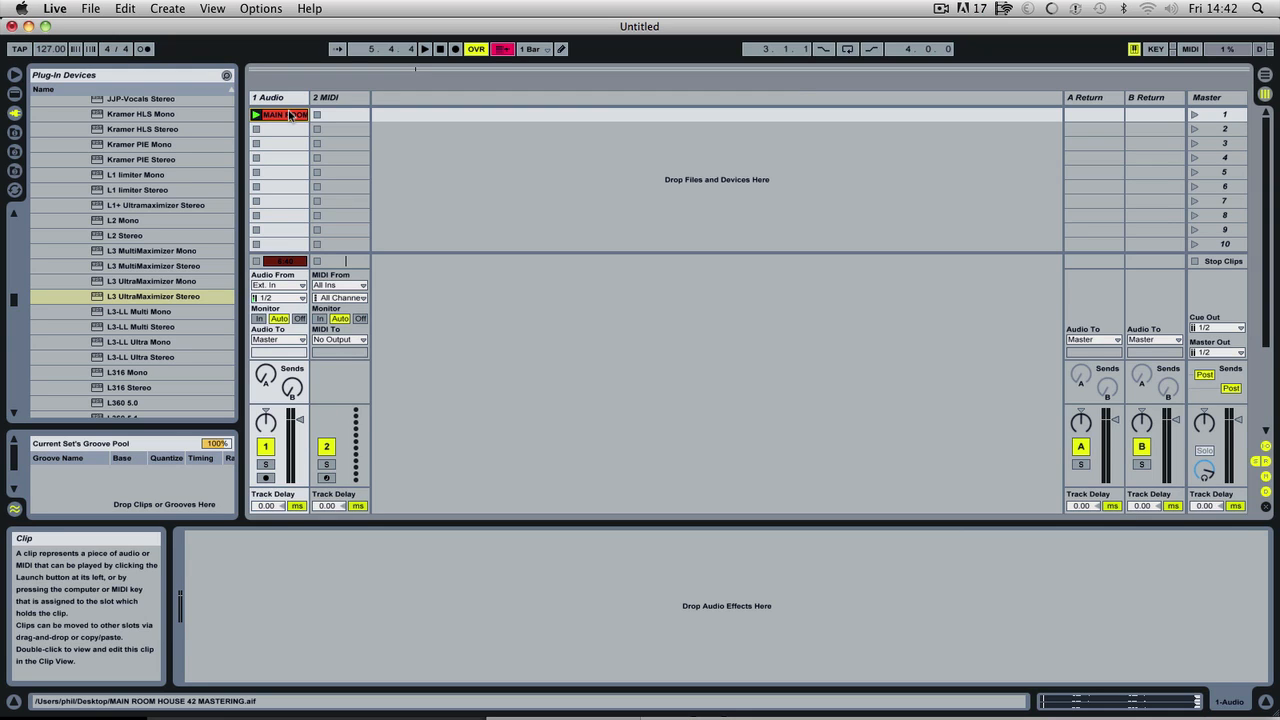
key("Tab")
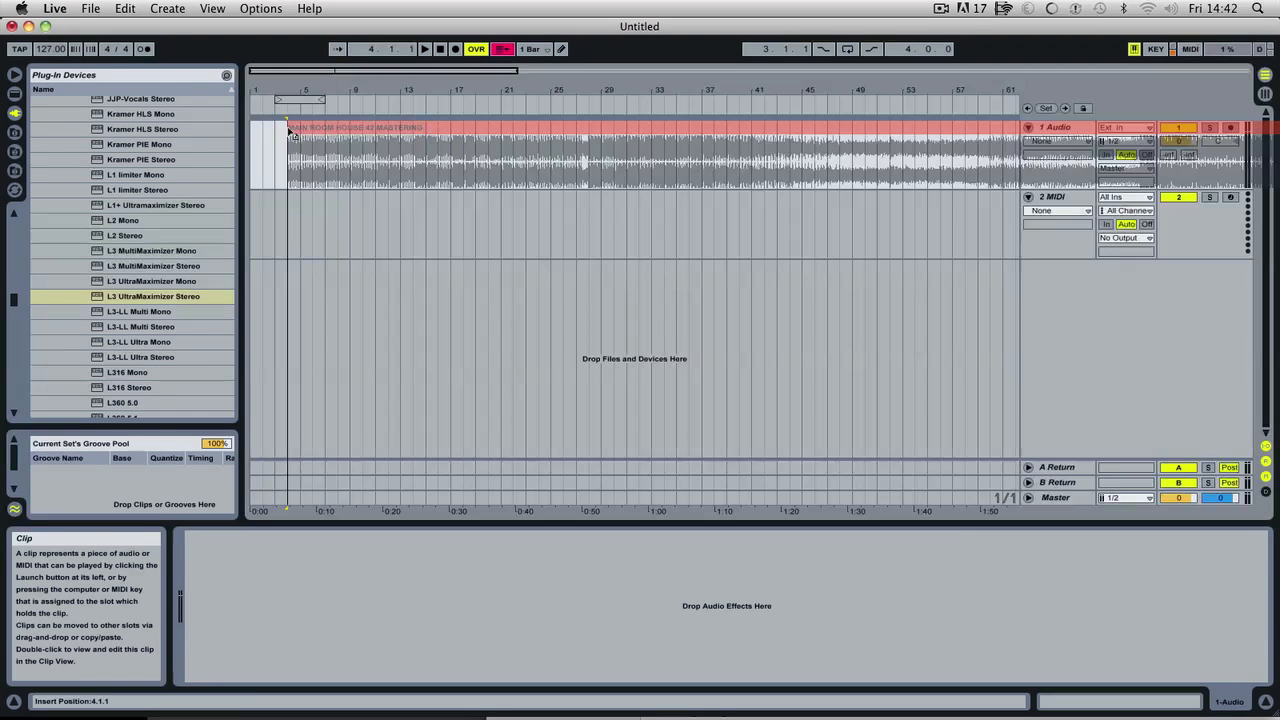
left_click_drag(257, 132, 252, 131)
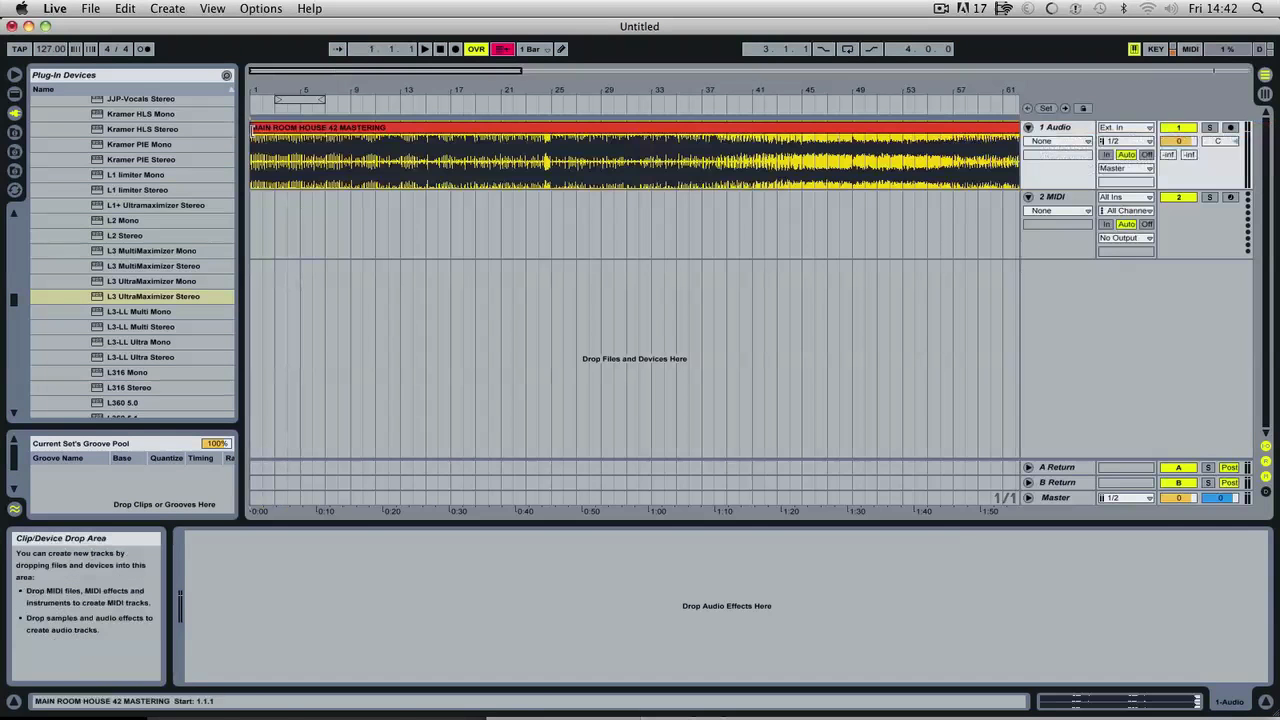
left_click_drag(355, 88, 355, 40)
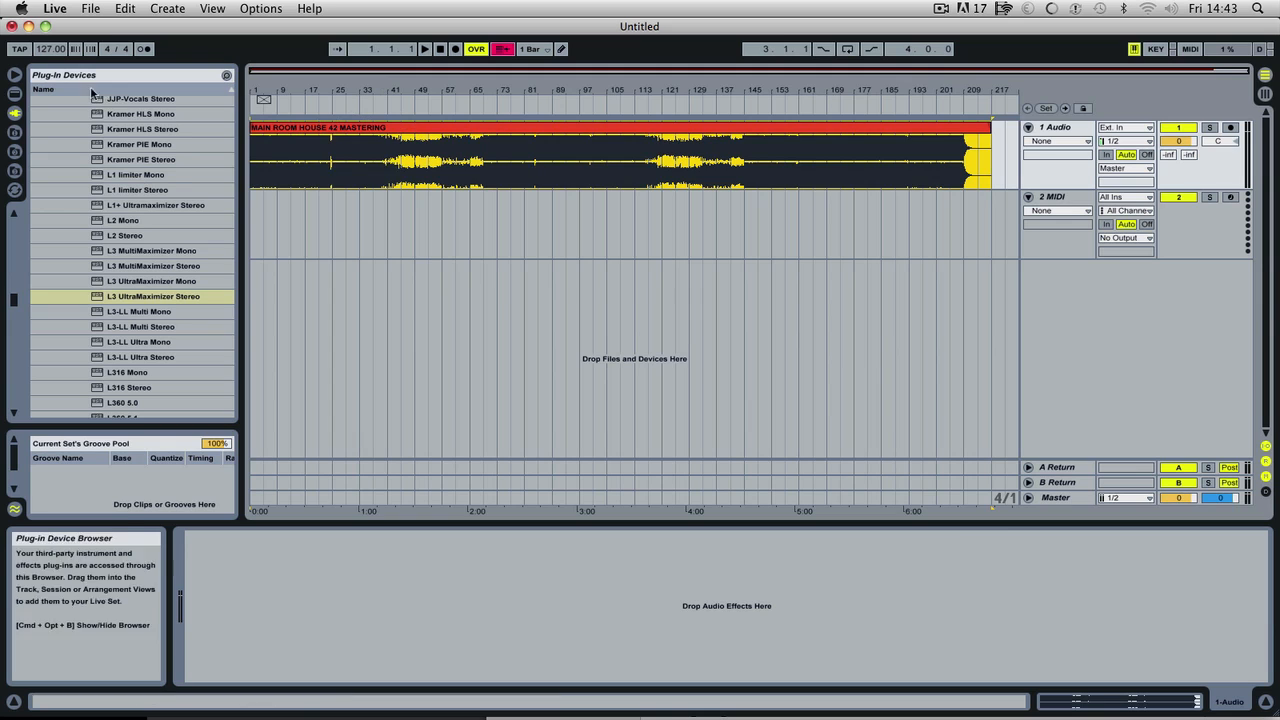
key("super+alt+b")
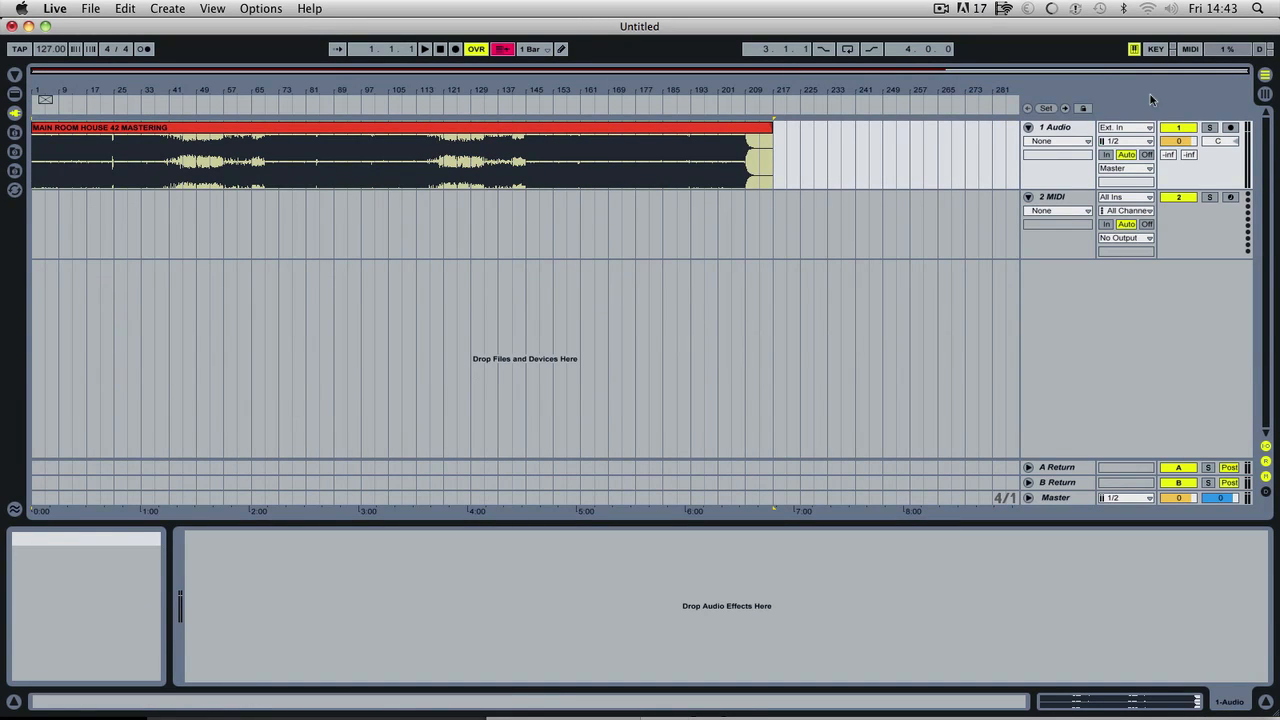
- Open the MAIN ROOM HOUSE 42 MASTERING clip's sample view and examine how its opening beats line up with the grid
left_click(107, 128)
double_click(107, 128)
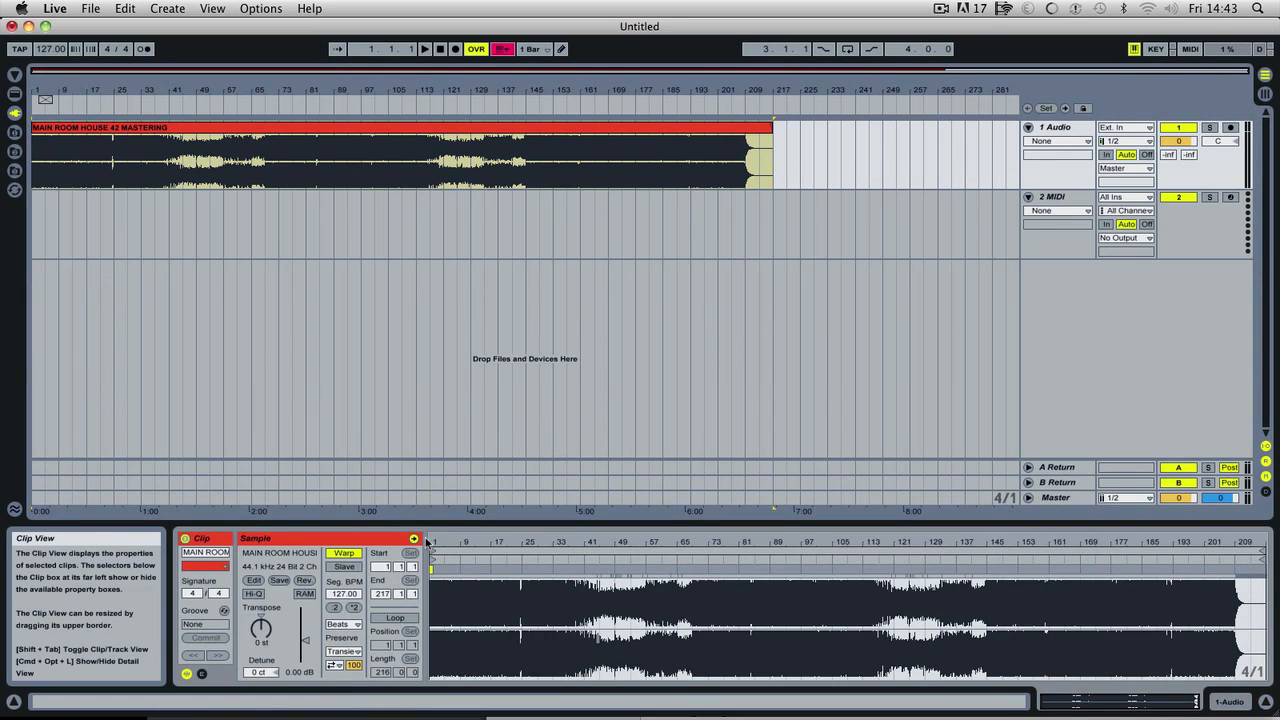
left_click_drag(432, 540, 432, 635)
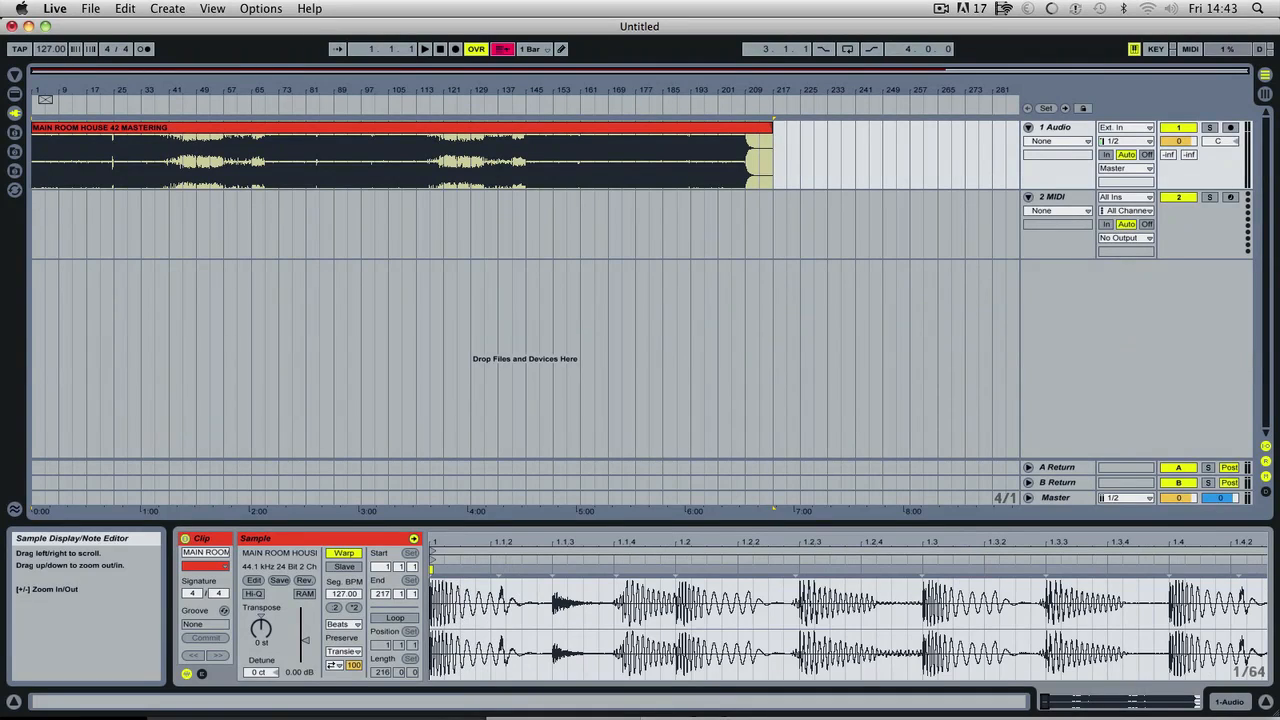
mouse_move(432, 538)
left_mouse_down()
mouse_move(432, 575)
mouse_move(432, 527)
mouse_move(432, 538)
left_mouse_up()
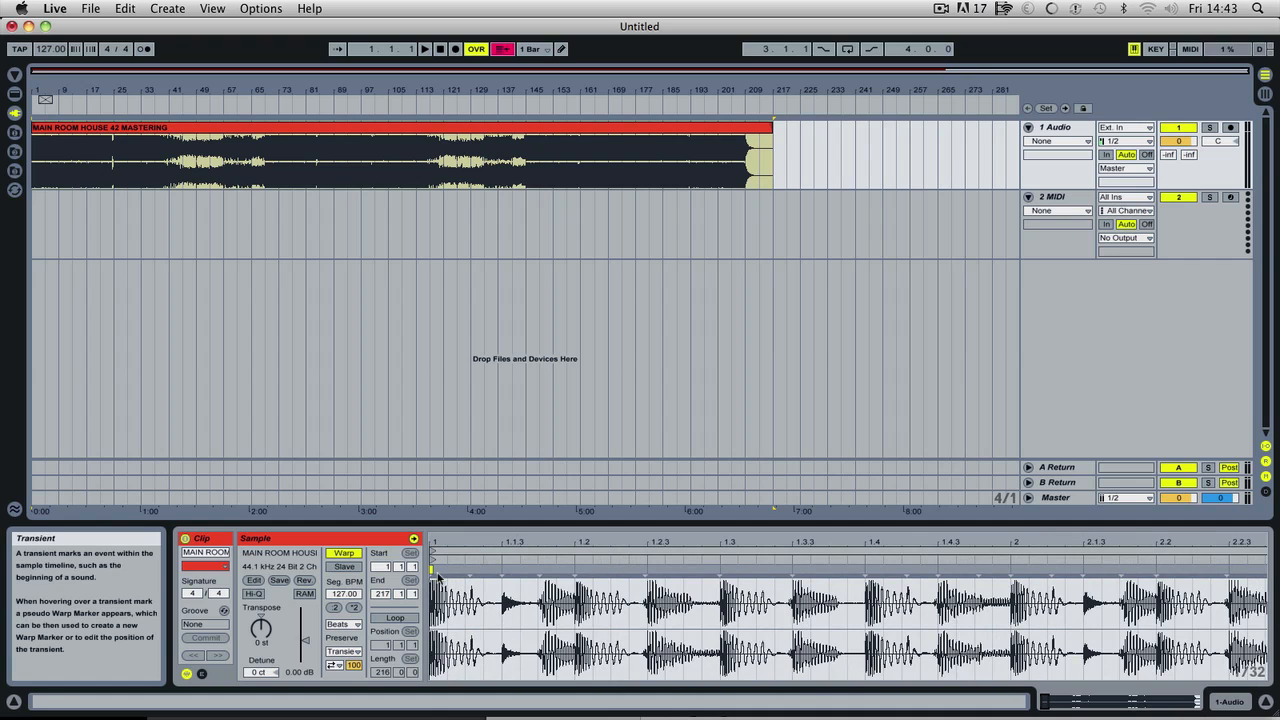
left_click_drag(613, 540, 613, 497)
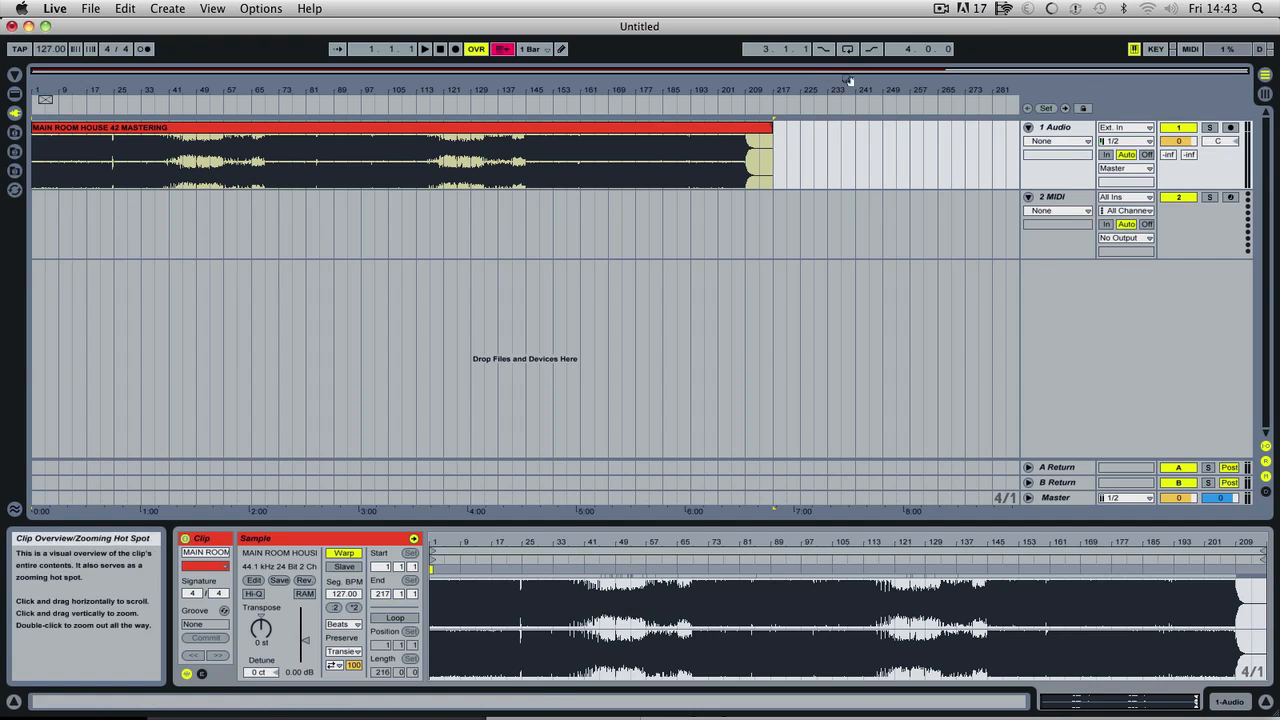
- Enlarge the 1 Audio track with the detail view hidden and display its Fades
left_click_drag(1124, 189, 1124, 378)
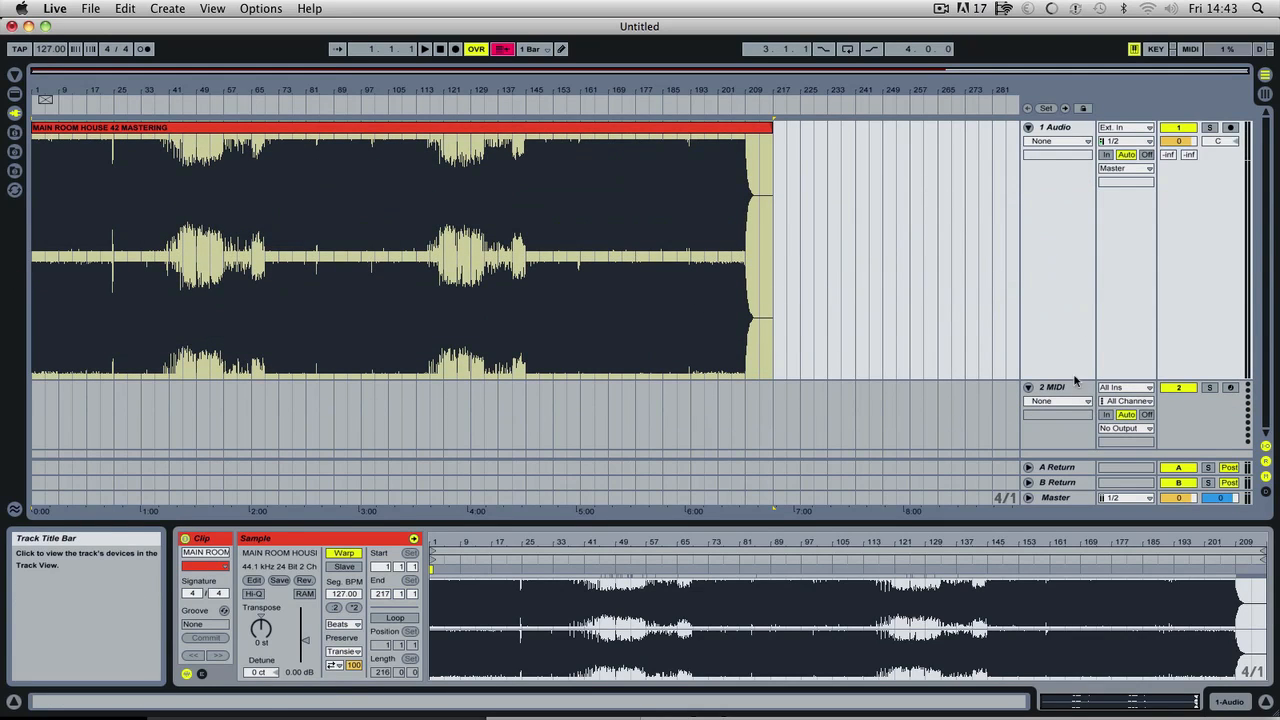
left_click_drag(1076, 379, 1078, 420)
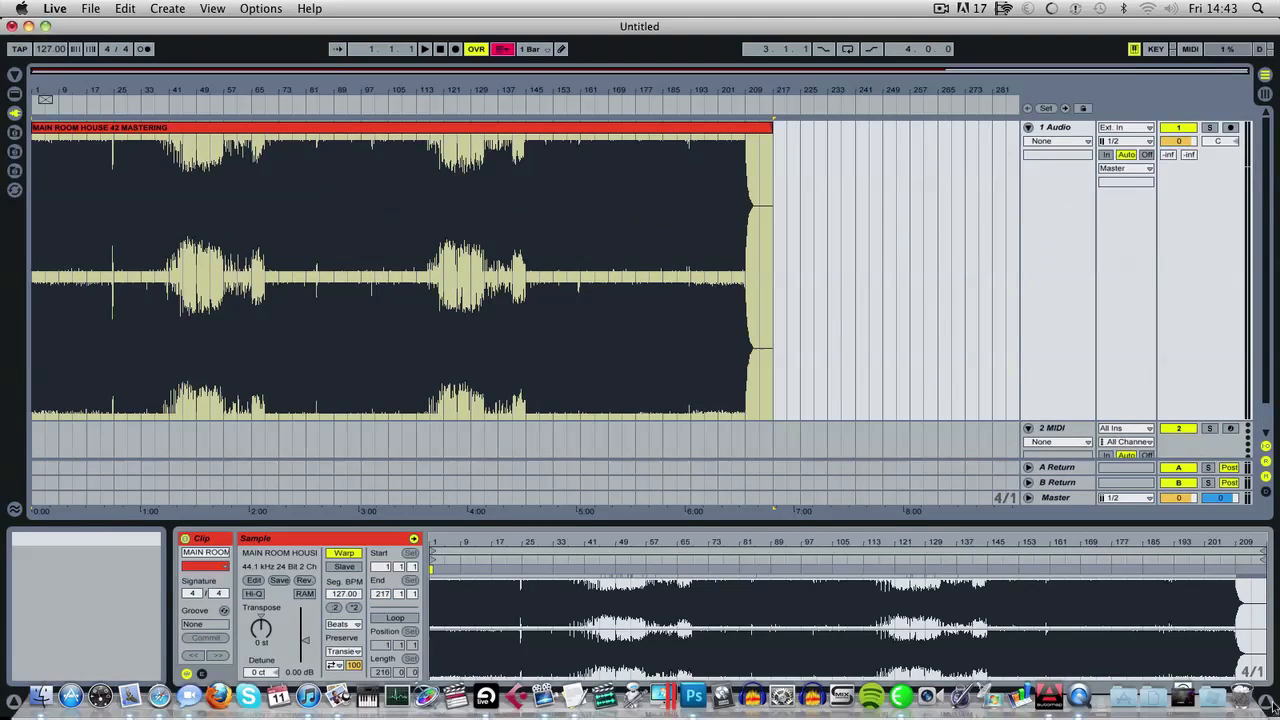
left_click(1265, 701)
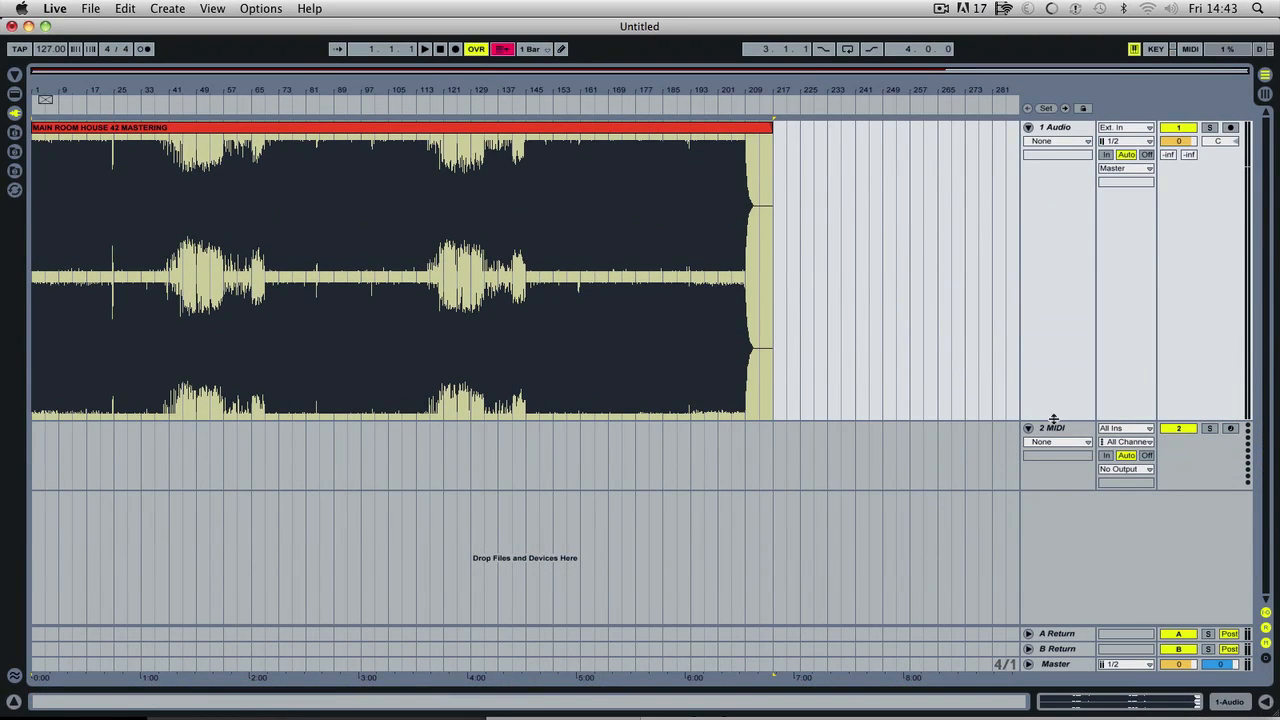
left_click_drag(1052, 420, 1055, 433)
left_click(1072, 143)
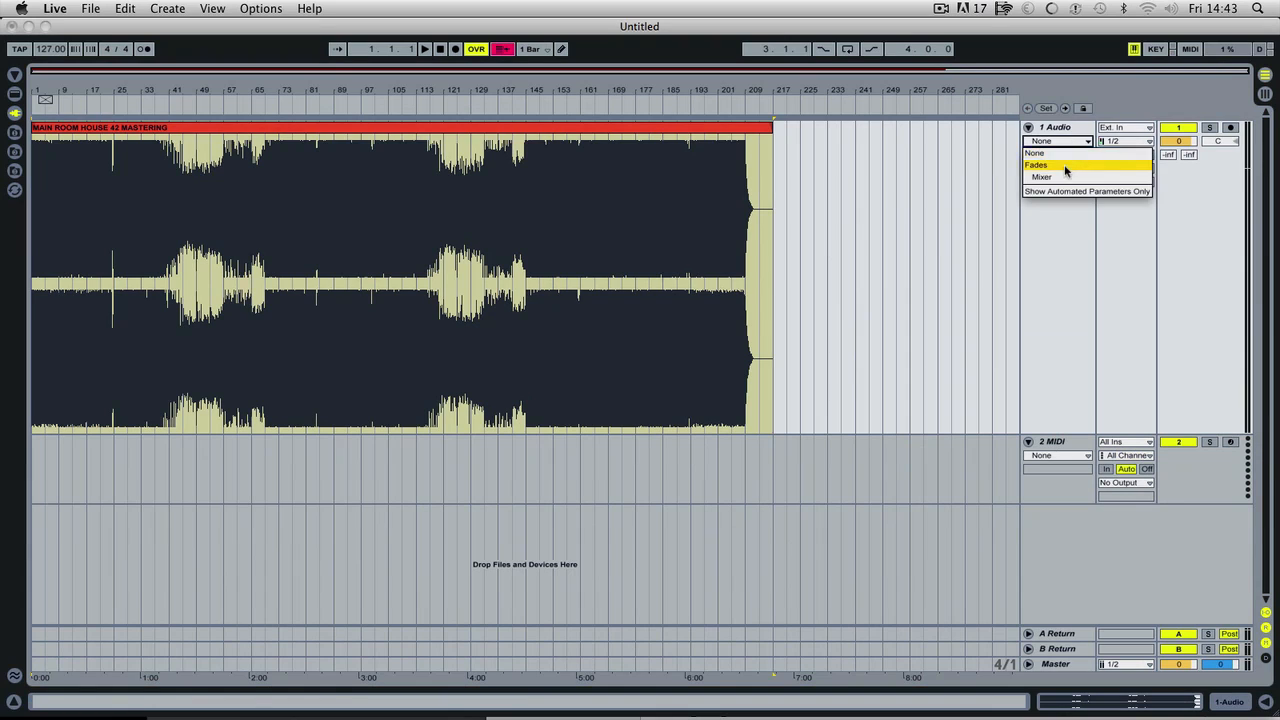
left_click(1062, 166)
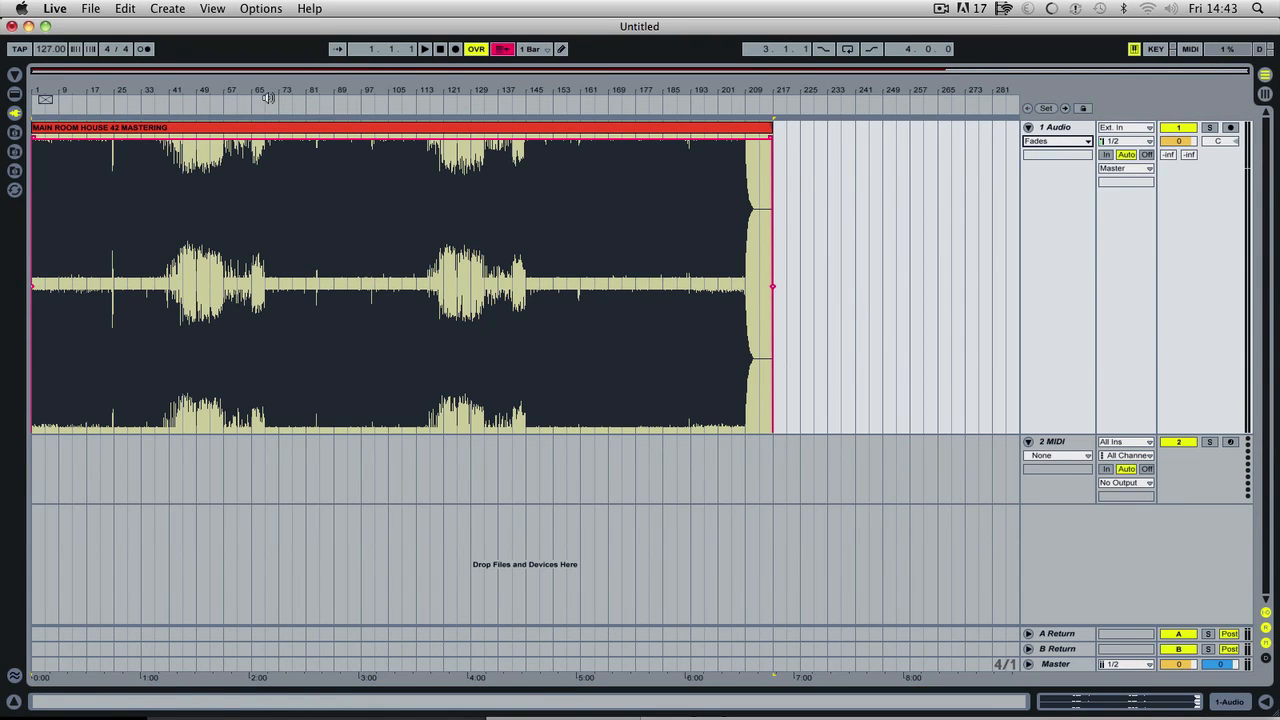
- Play the track, return playback from the session clip to the arrangement, and audition the intro up to about bar 33
left_click(100, 92)
left_click_drag(100, 92, 230, 158)
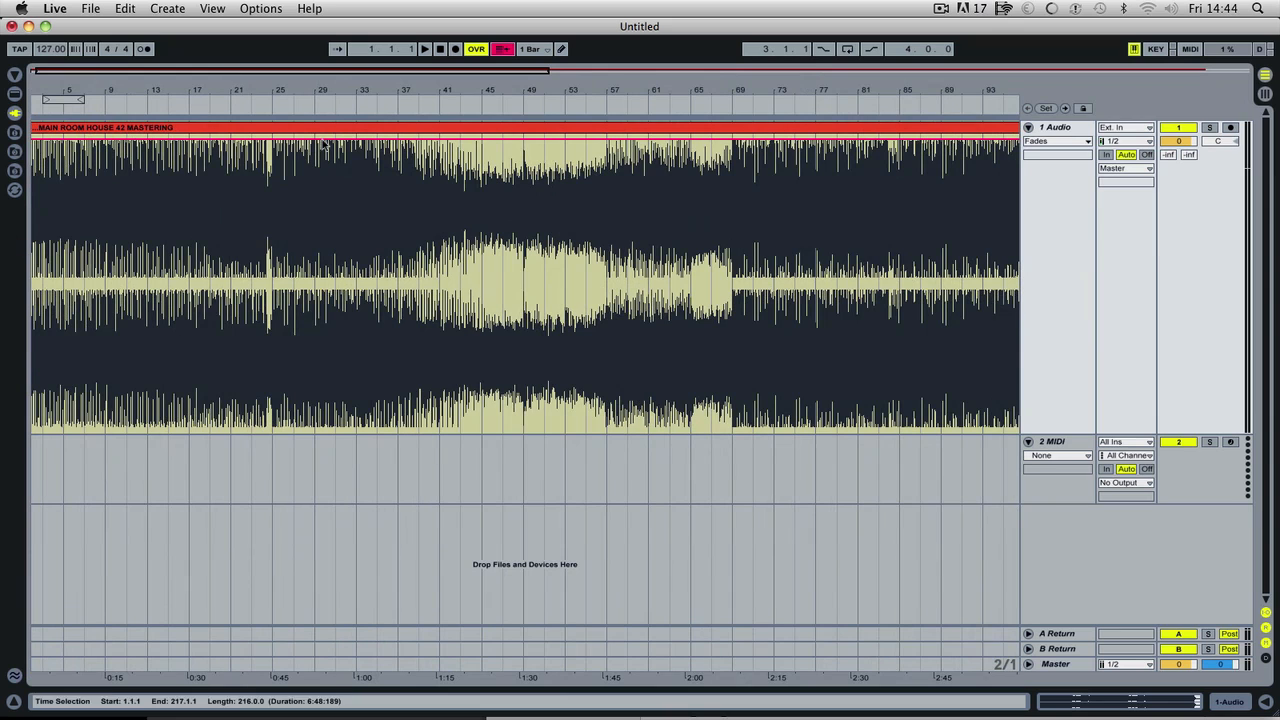
left_click_drag(174, 96, 186, 95)
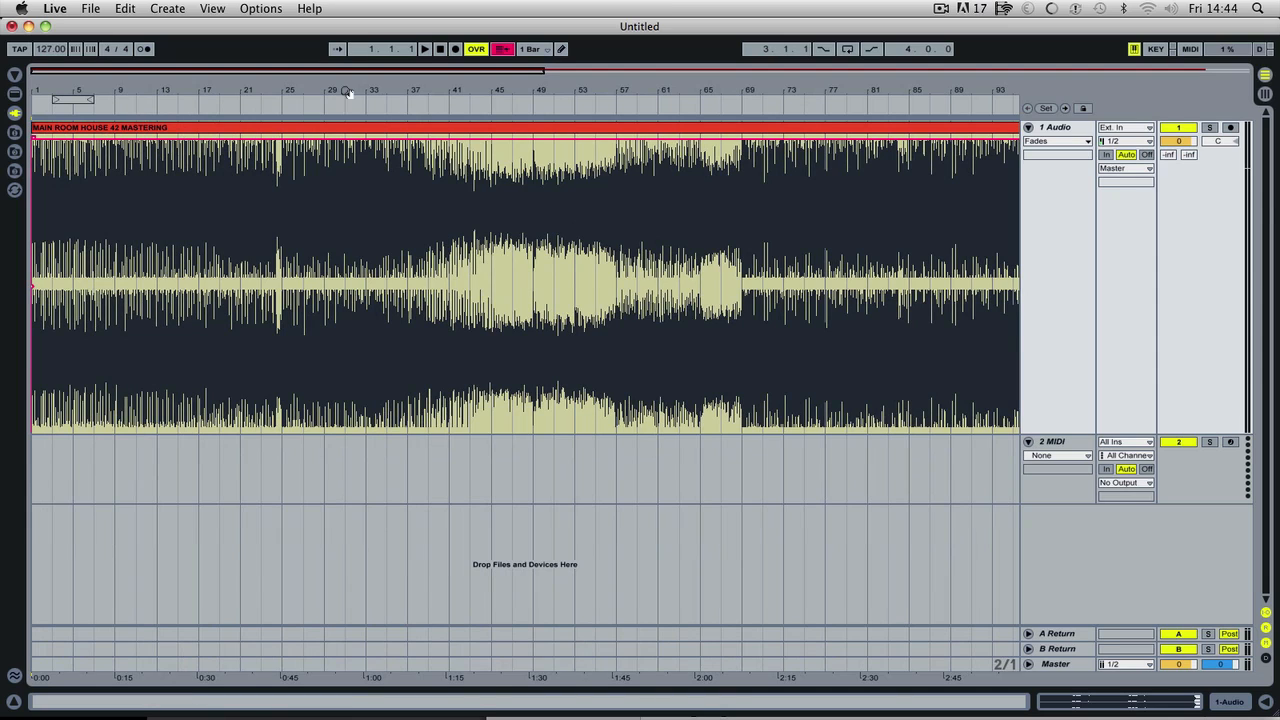
left_click_drag(346, 92, 346, 60)
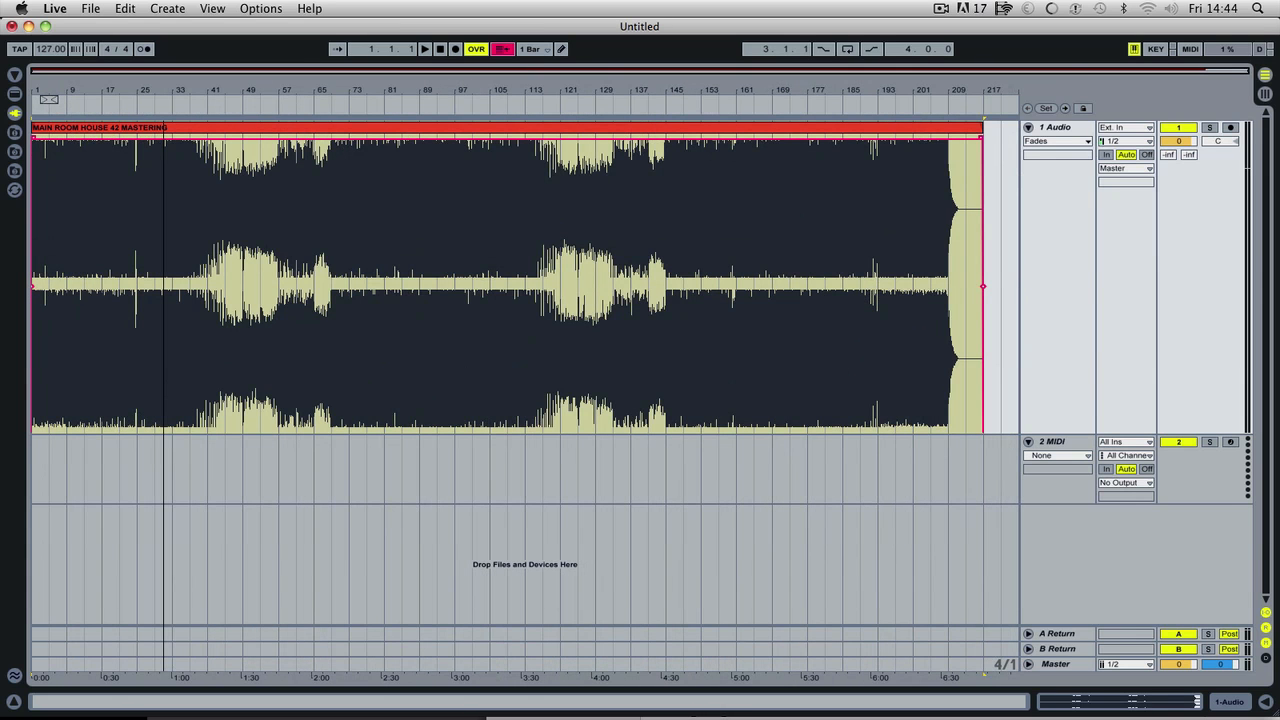
left_click_drag(166, 91, 210, 126)
left_click(210, 126)
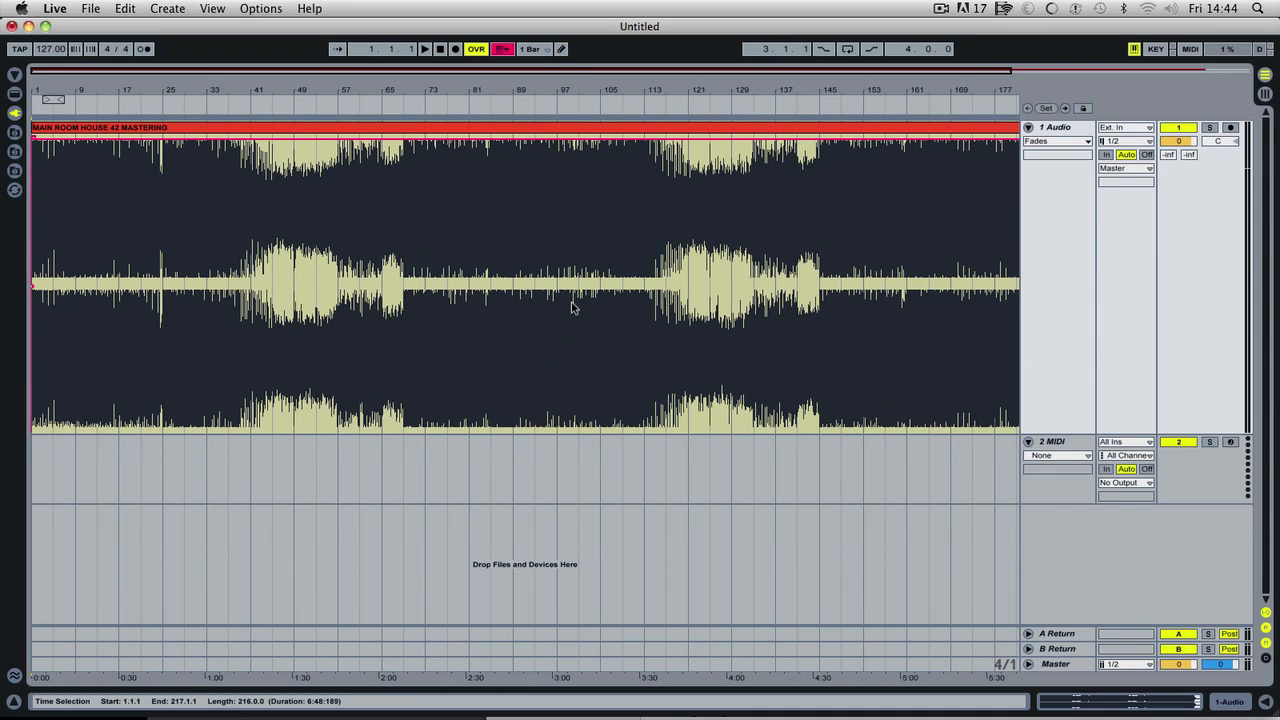
left_click(426, 51)
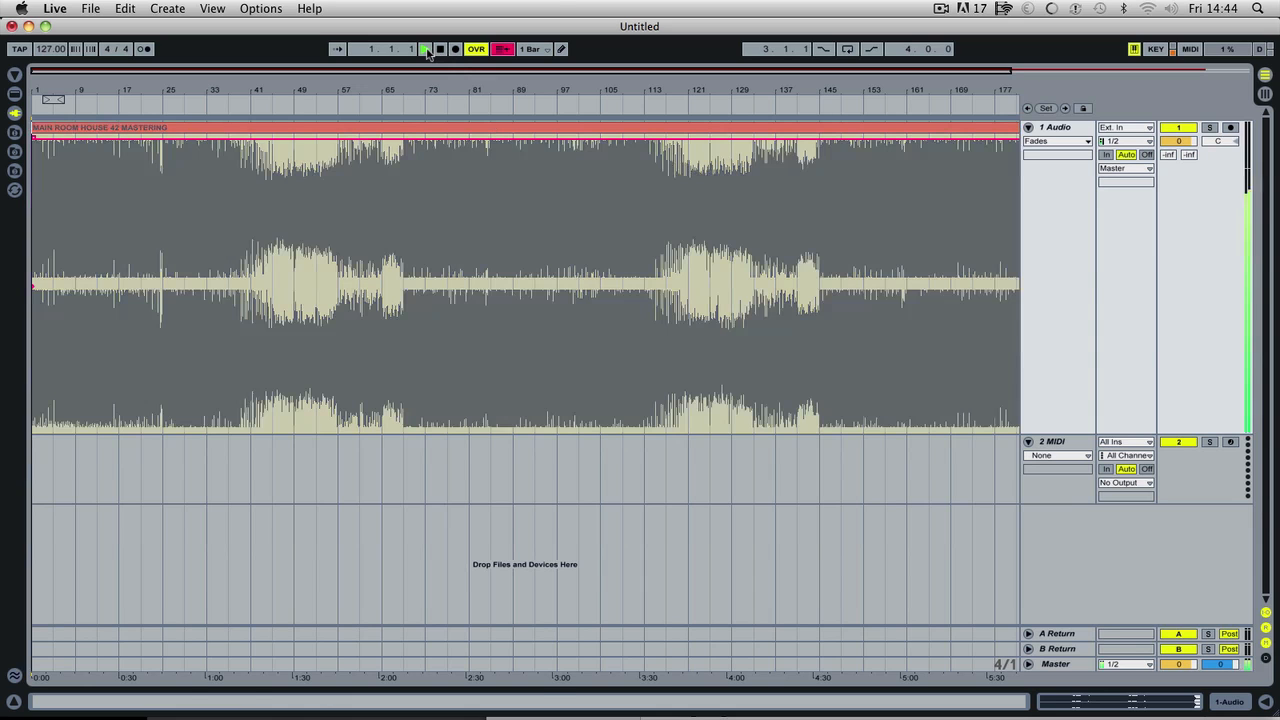
left_click(503, 50)
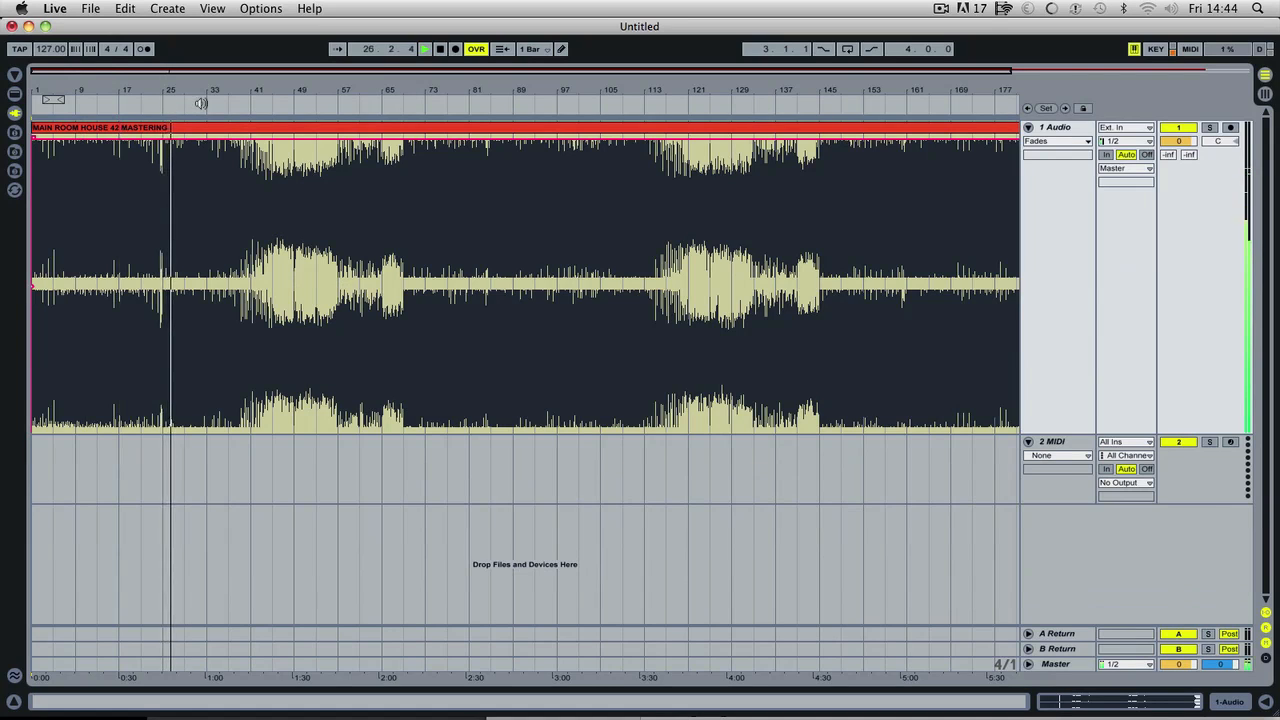
left_click(202, 103)
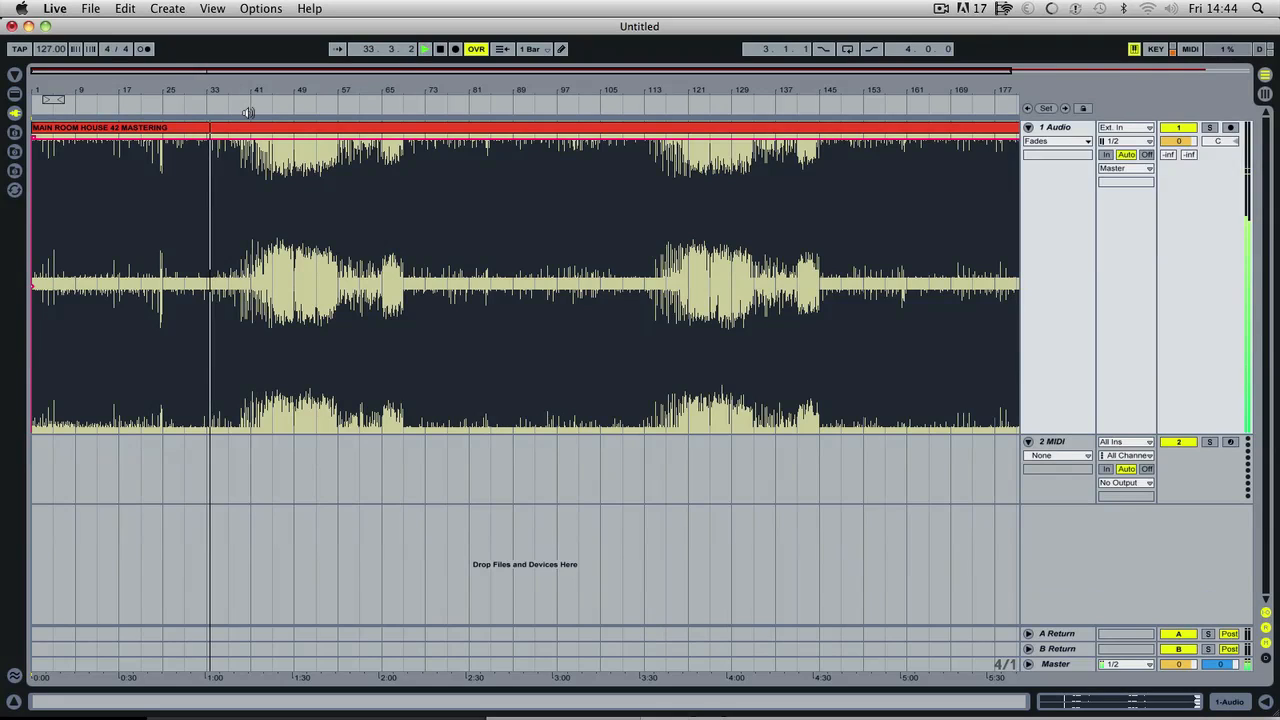
key("space")
- Shorten the intro by placing its eight opening bars at bars 17 to 25 without the audio before them, and audition the join at bar 25
left_click_drag(77, 434, 148, 128)
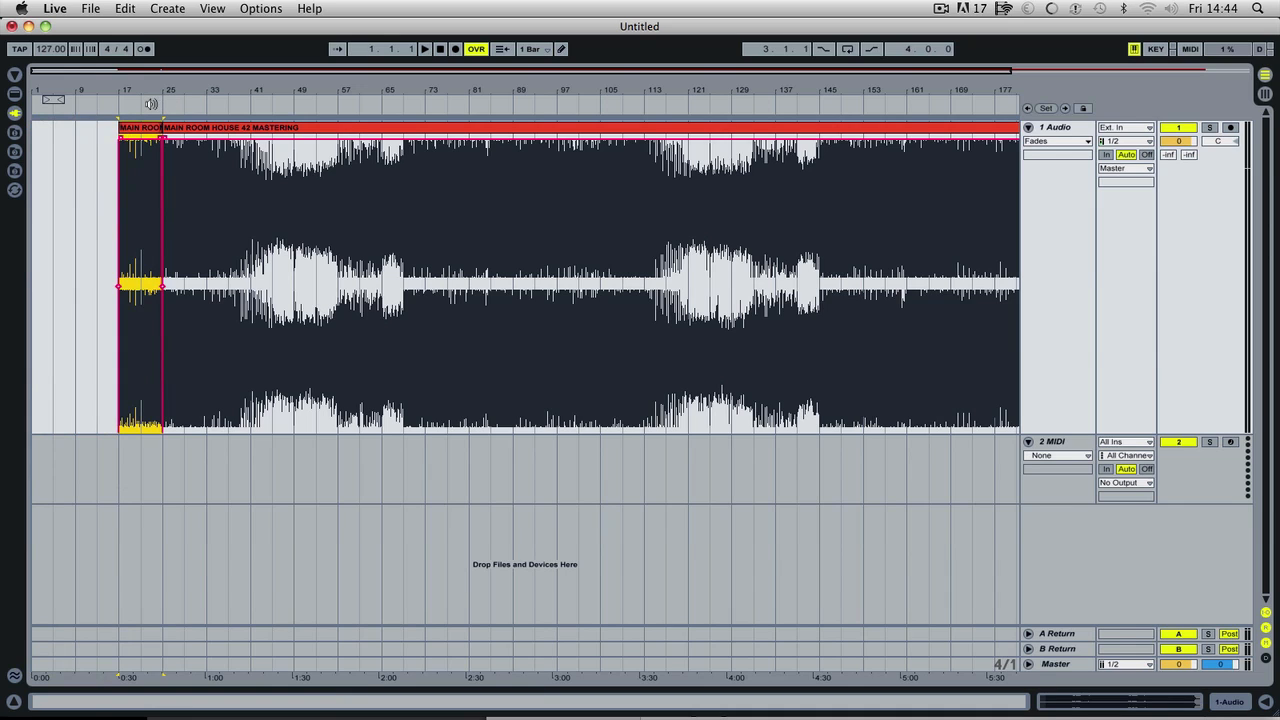
left_click(148, 104)
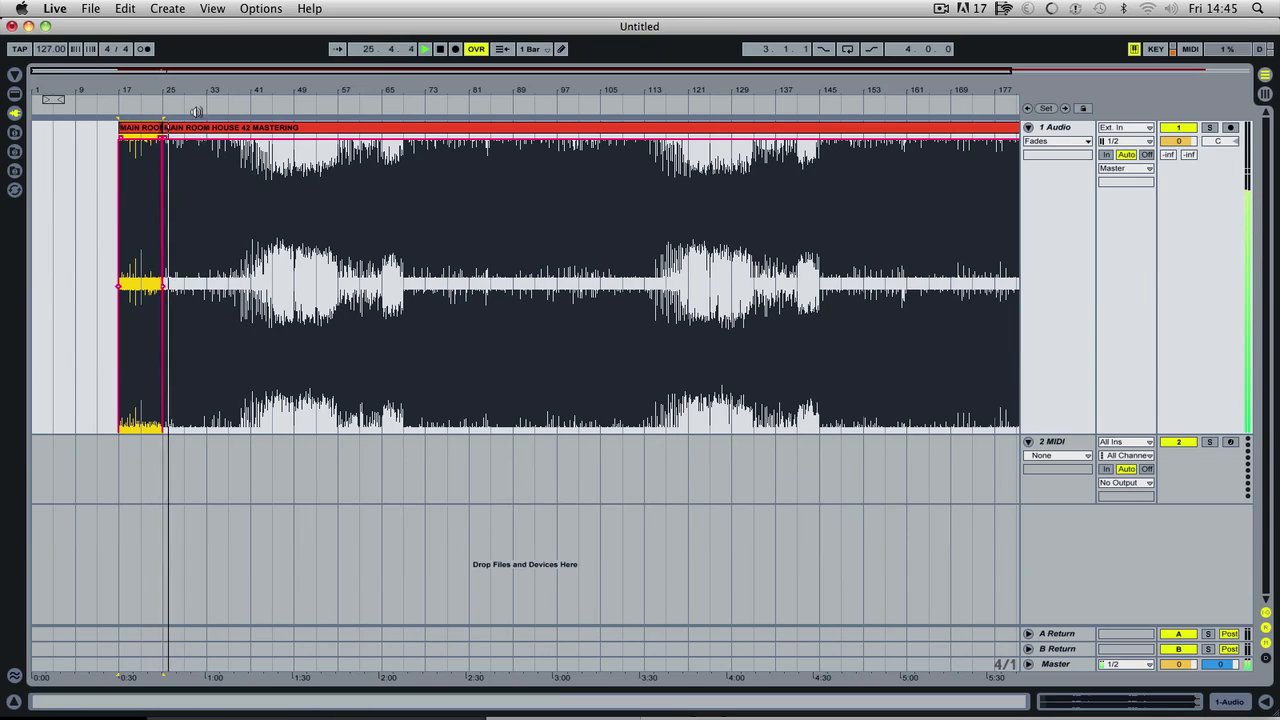
key("space")
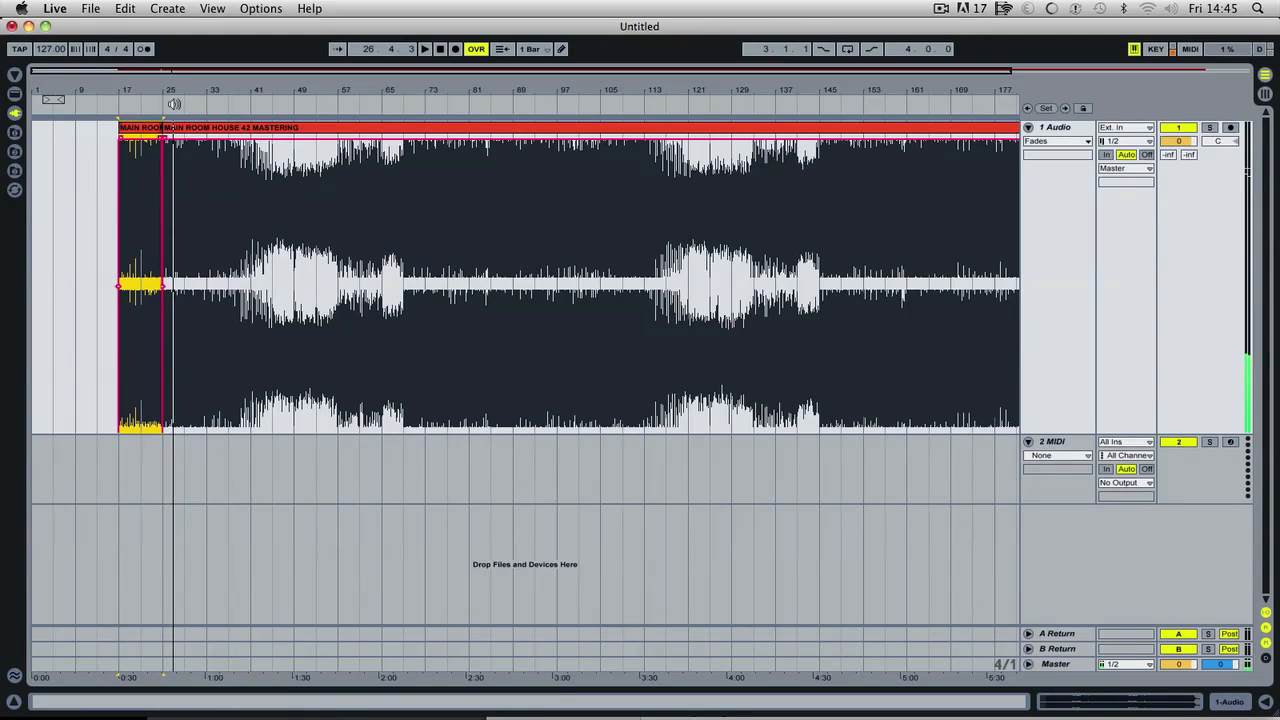
- Create a long crossfade into the join at bar 25, starting at about bar 18, and play it through
left_click_drag(168, 92, 460, 93)
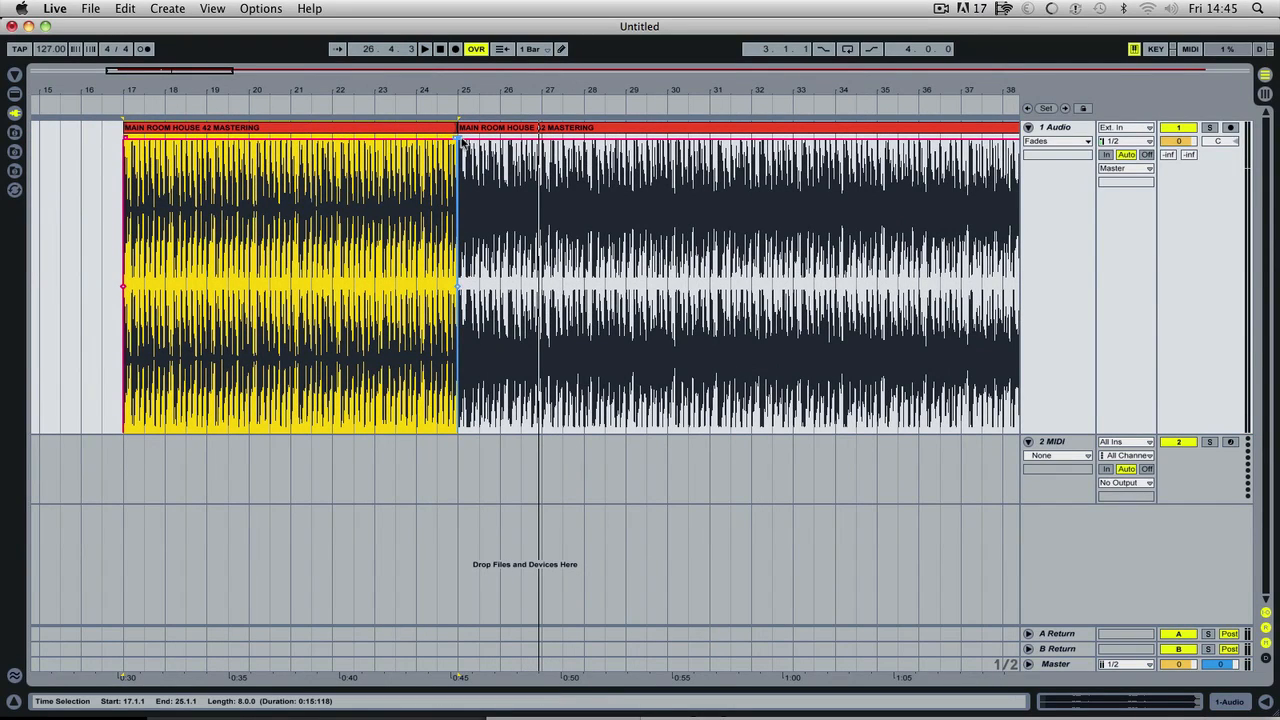
left_click_drag(462, 143, 187, 166)
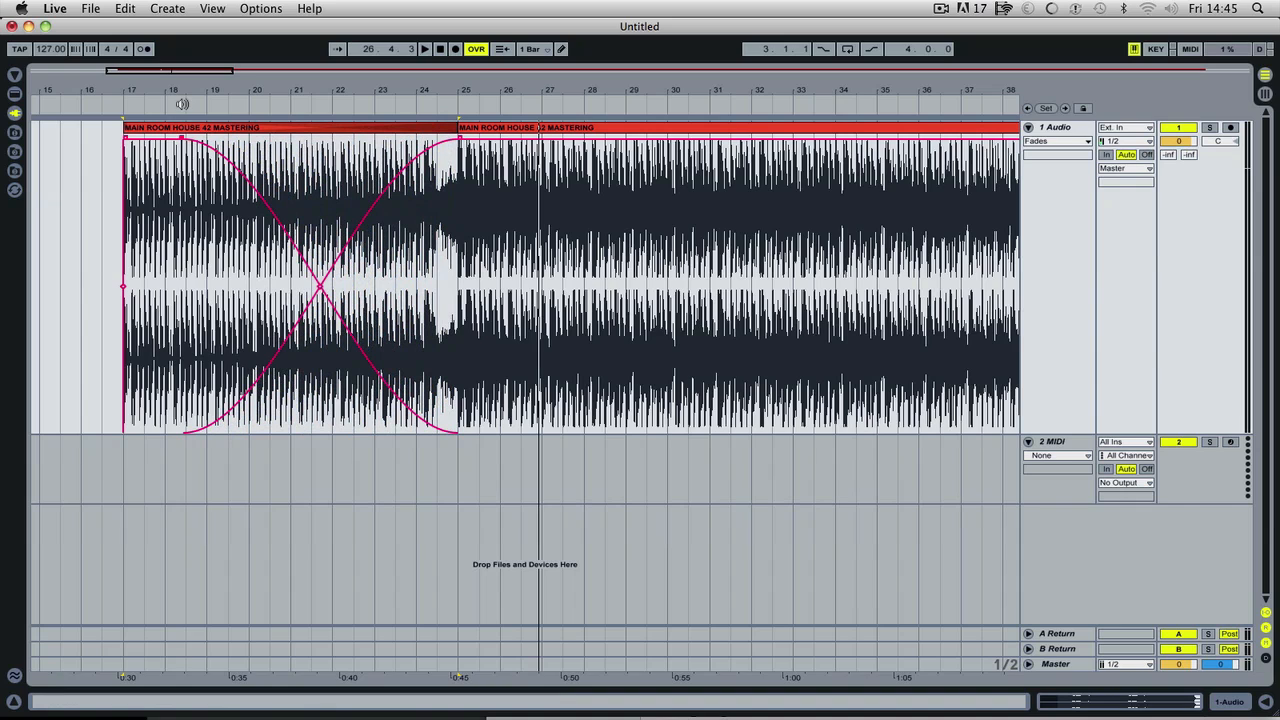
key("space")
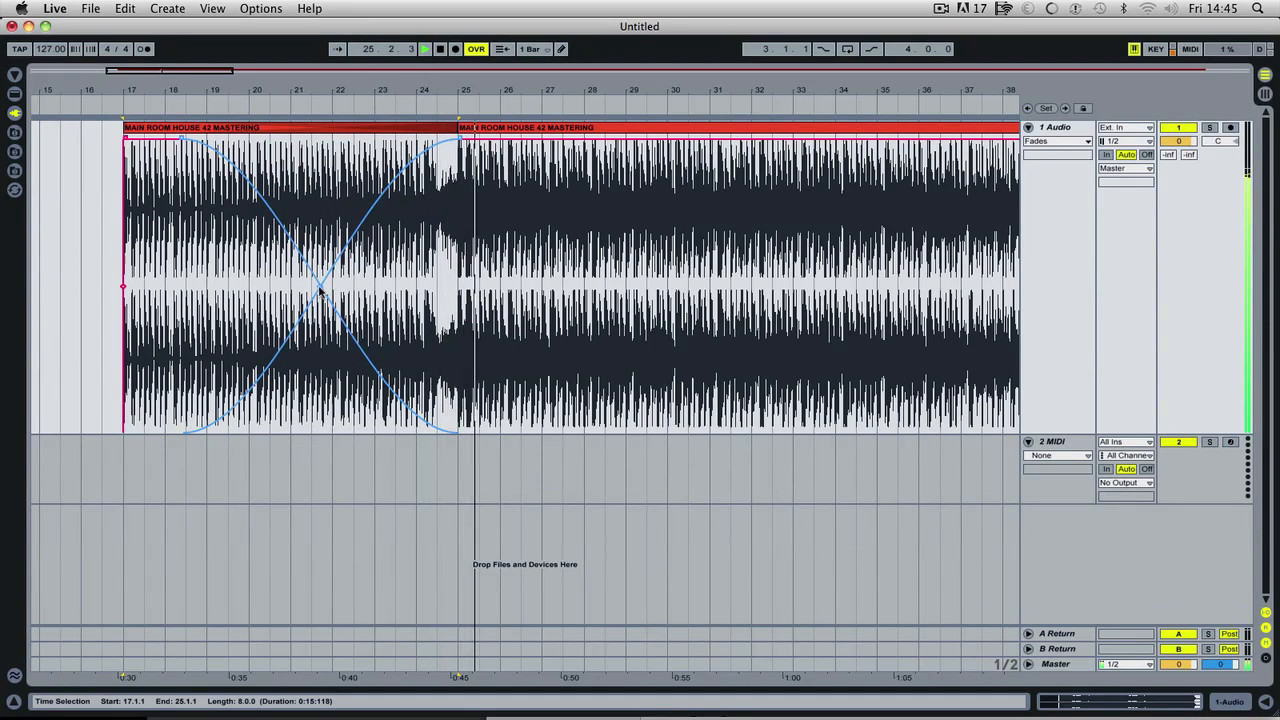
- Audition the first breakdown between about bars 38 and 49 for an edit point
left_click_drag(345, 89, 345, 71)
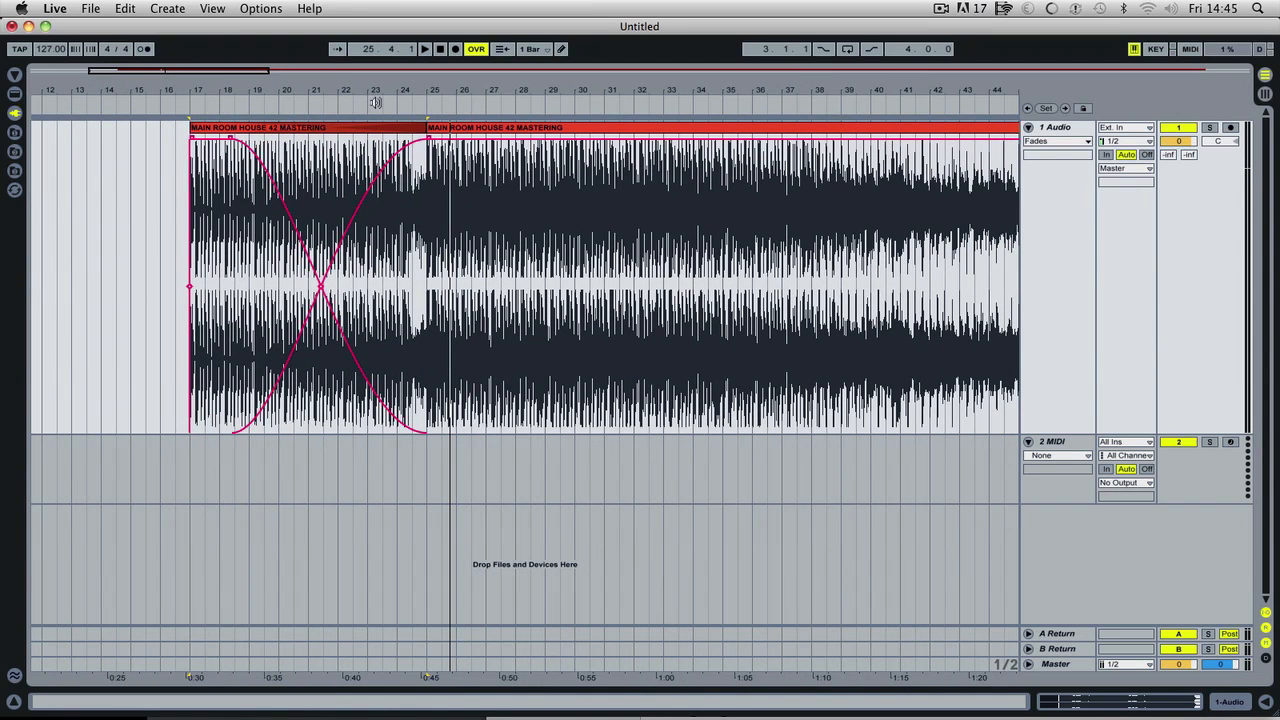
left_click_drag(383, 92, 383, 74)
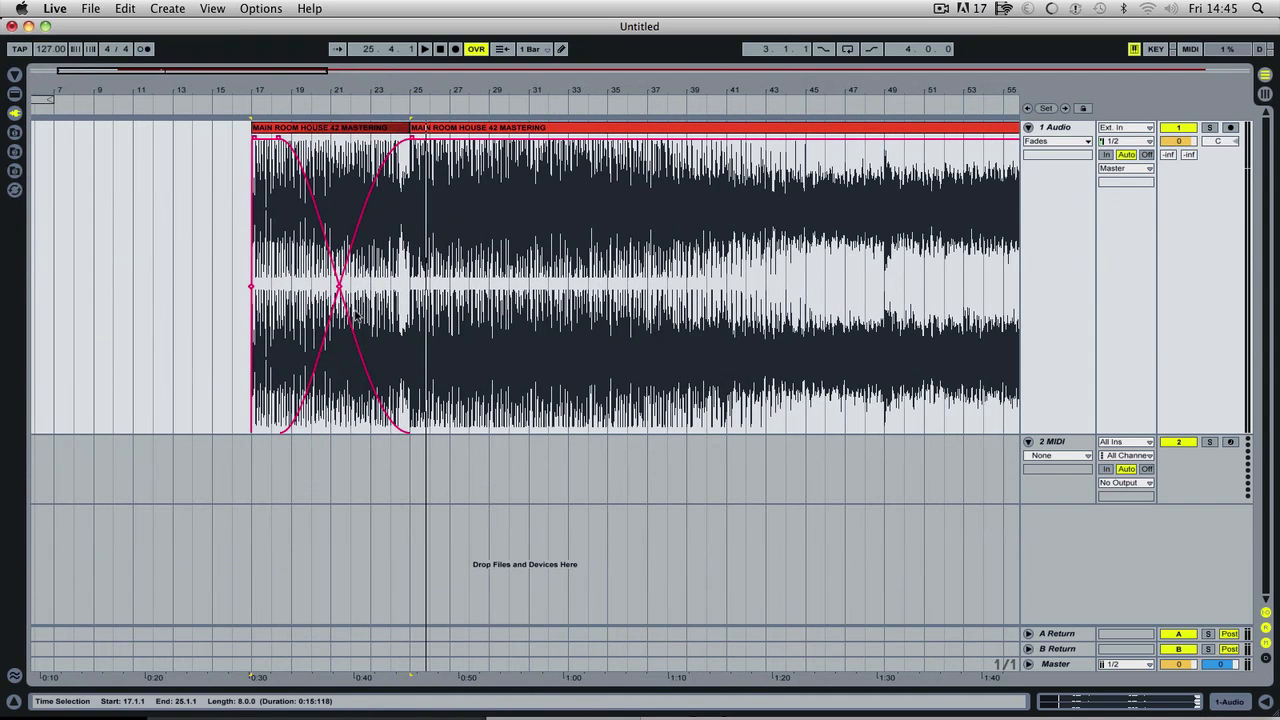
left_click_drag(389, 104, 389, 84)
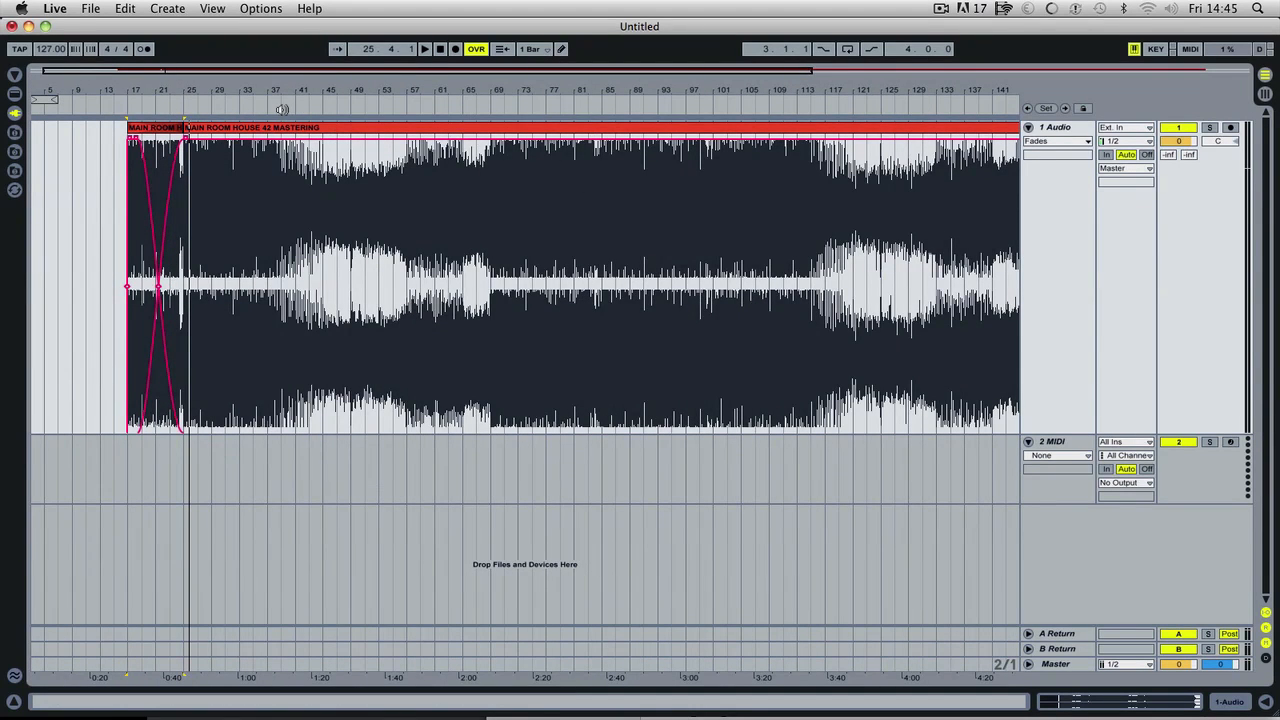
mouse_move(286, 95)
left_mouse_down()
mouse_move(251, 89)
mouse_move(266, 90)
left_mouse_up()
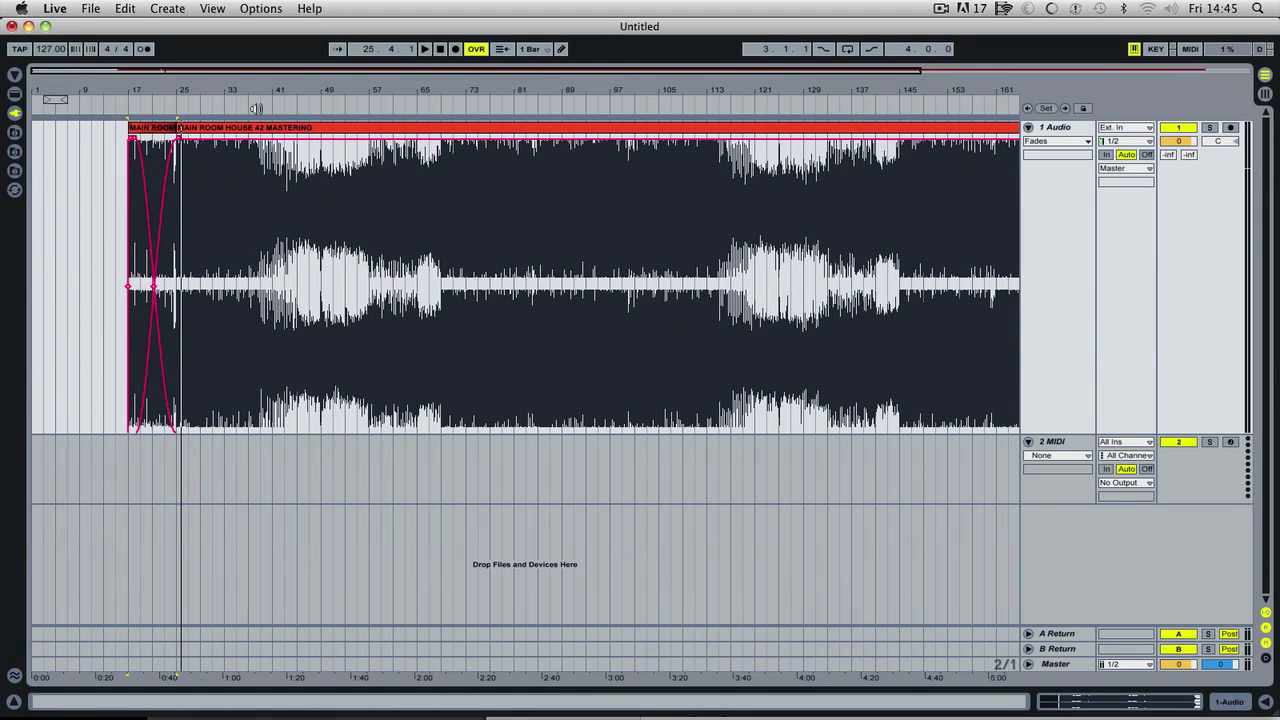
left_click(262, 107)
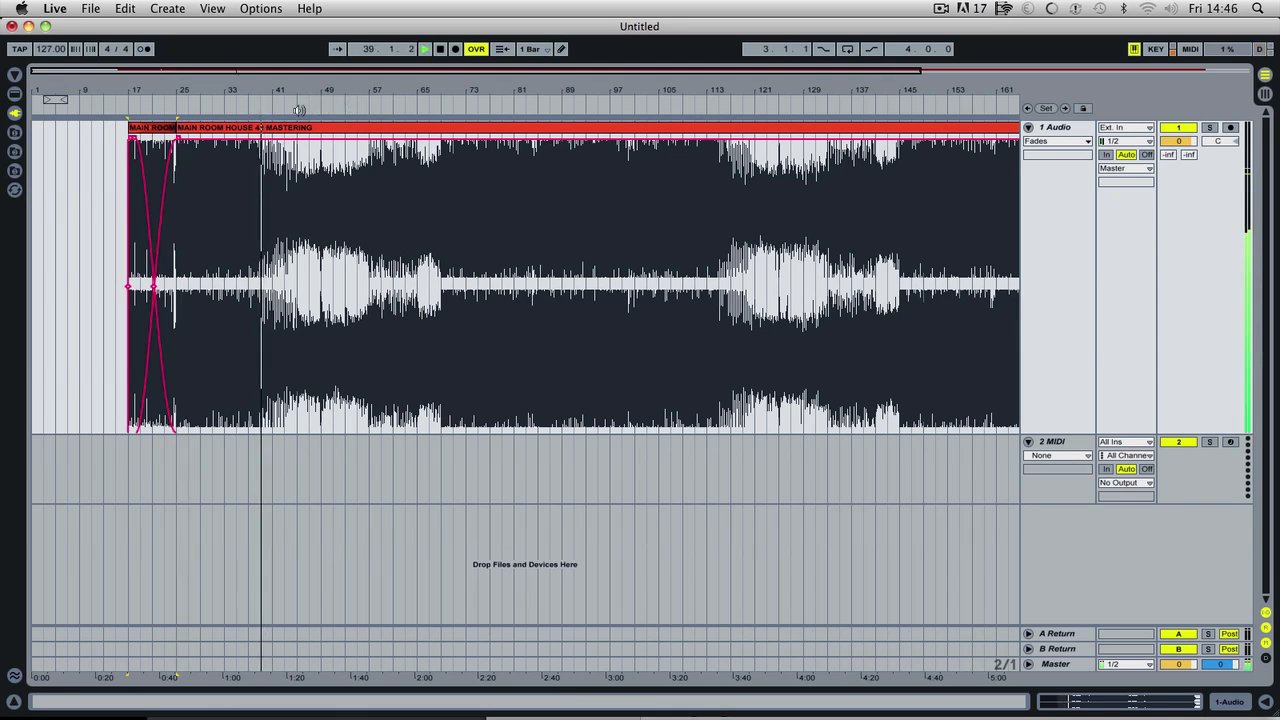
left_click(299, 107)
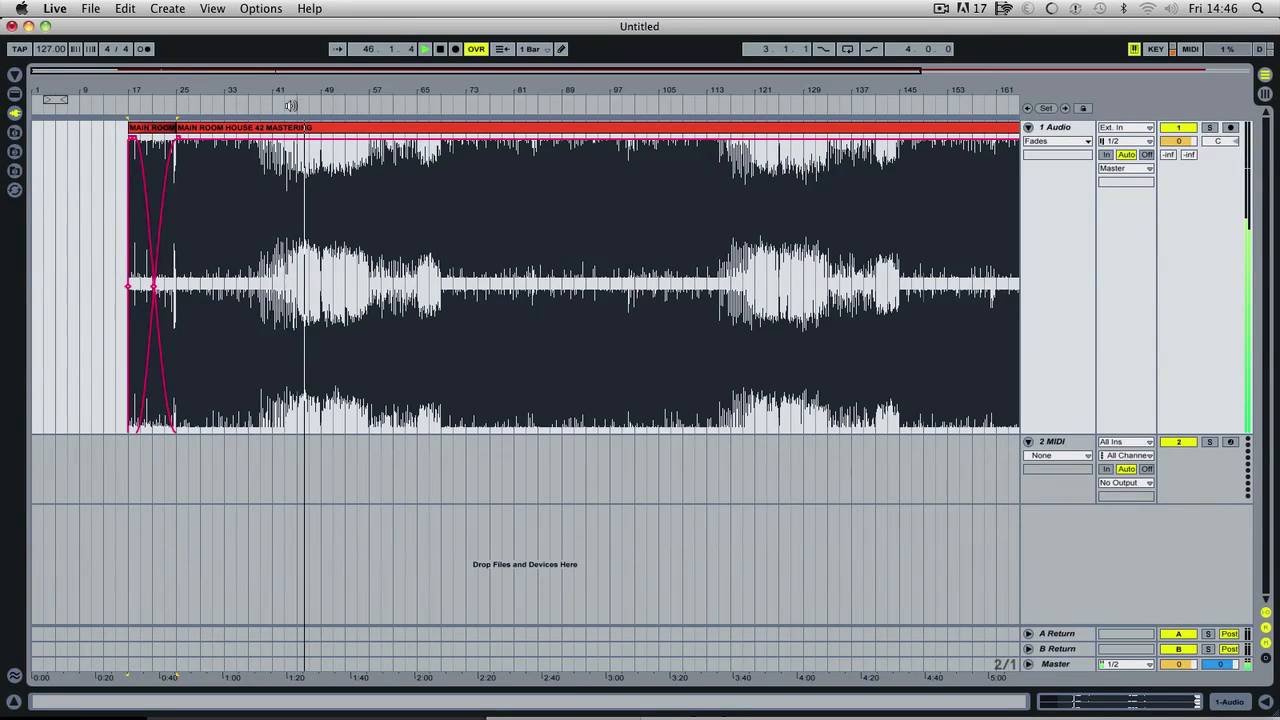
left_click(291, 105)
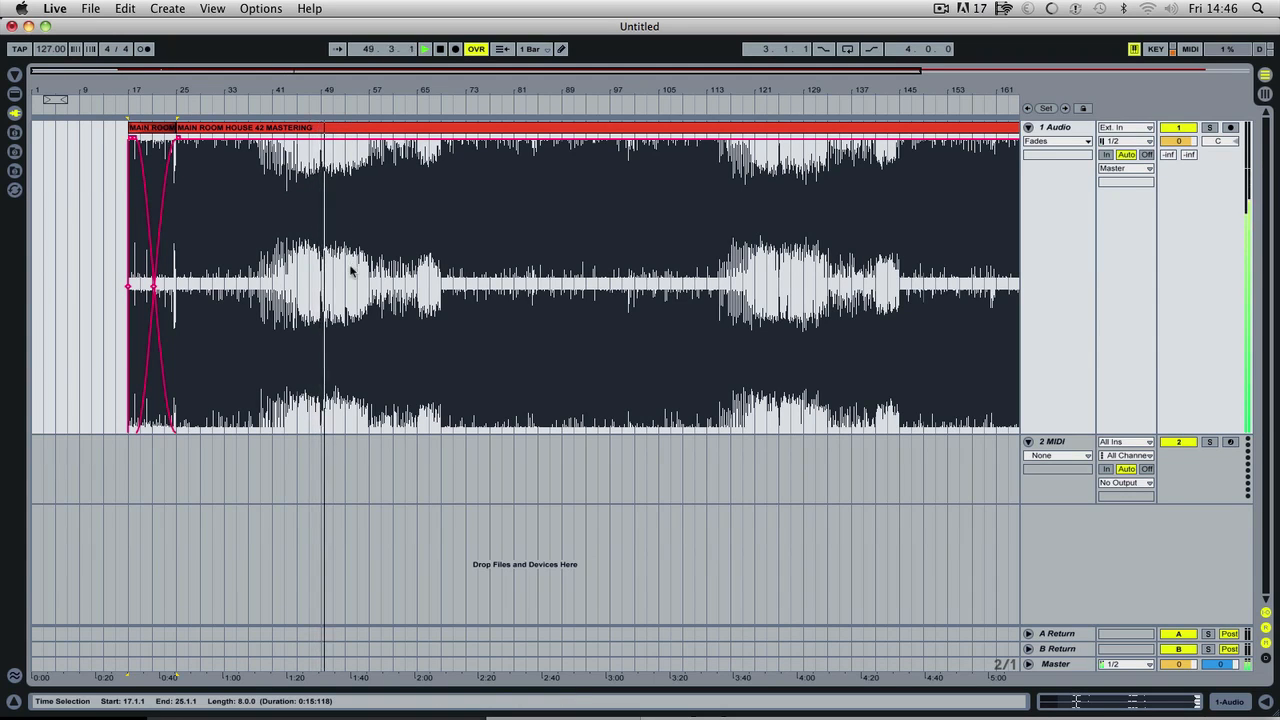
key("space")
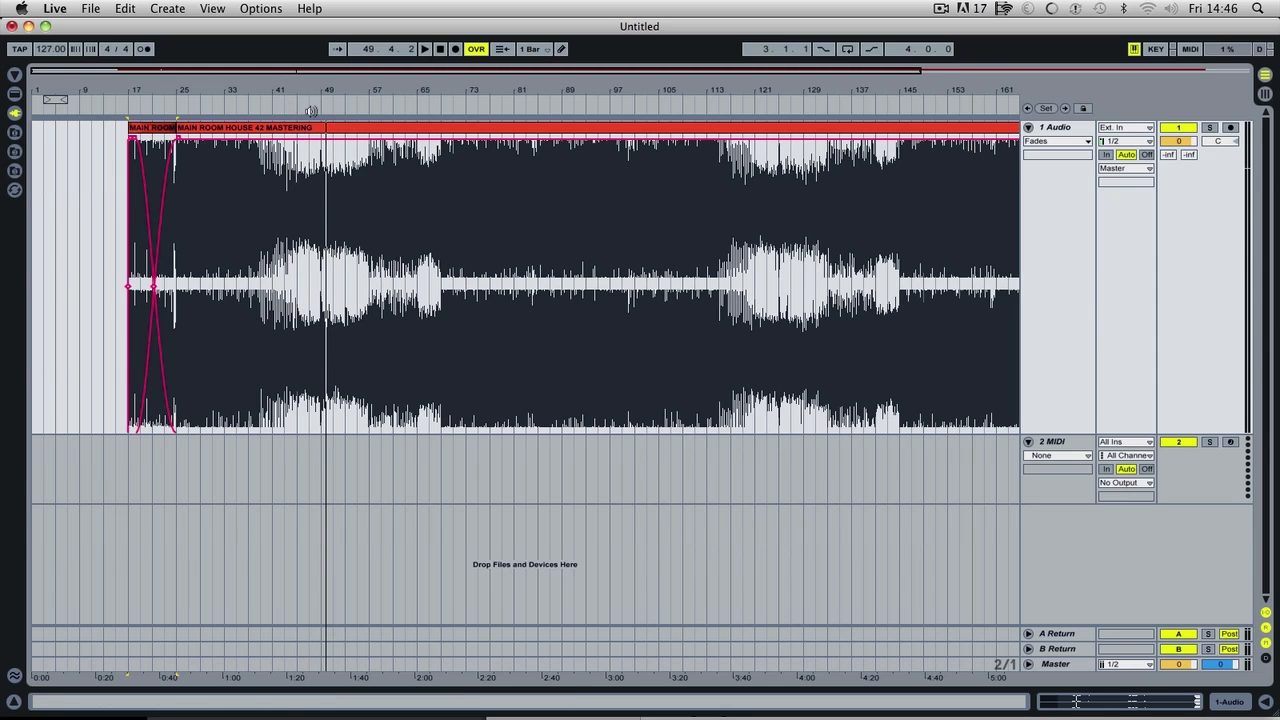
- Audition the start of the first breakdown and split the audio clip at bar 41
left_click_drag(330, 90, 374, 220)
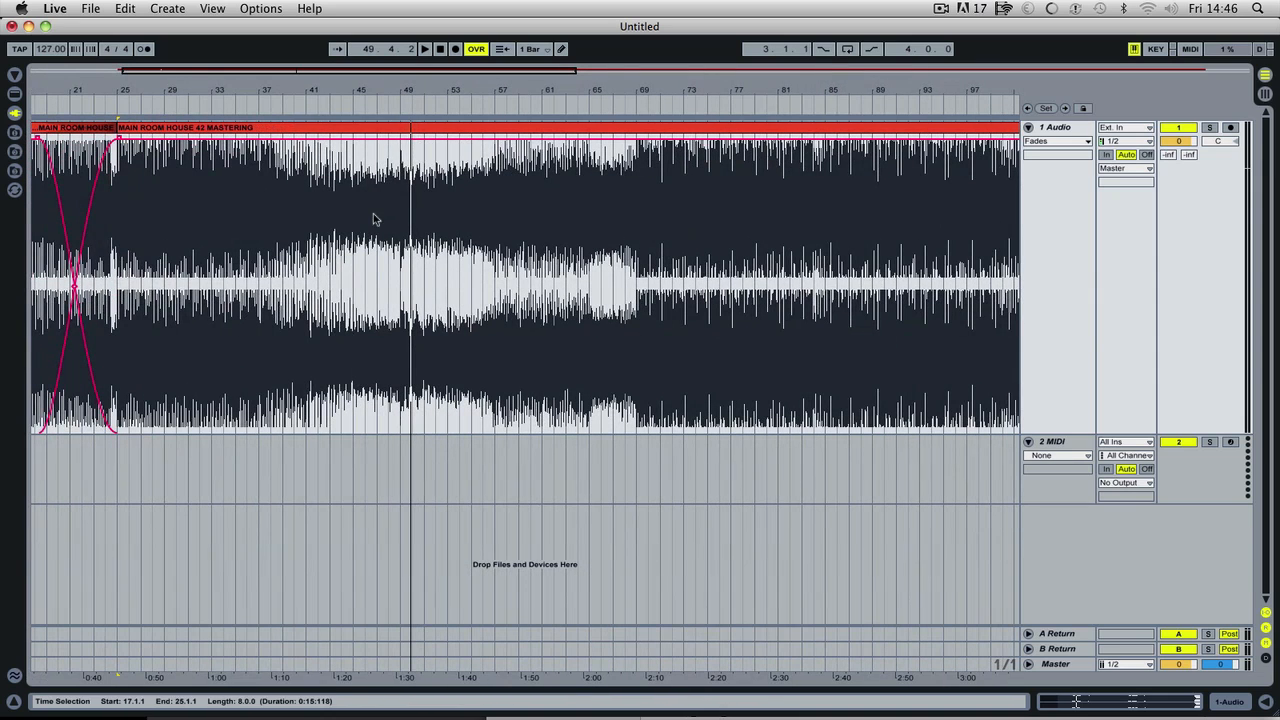
left_click(348, 108)
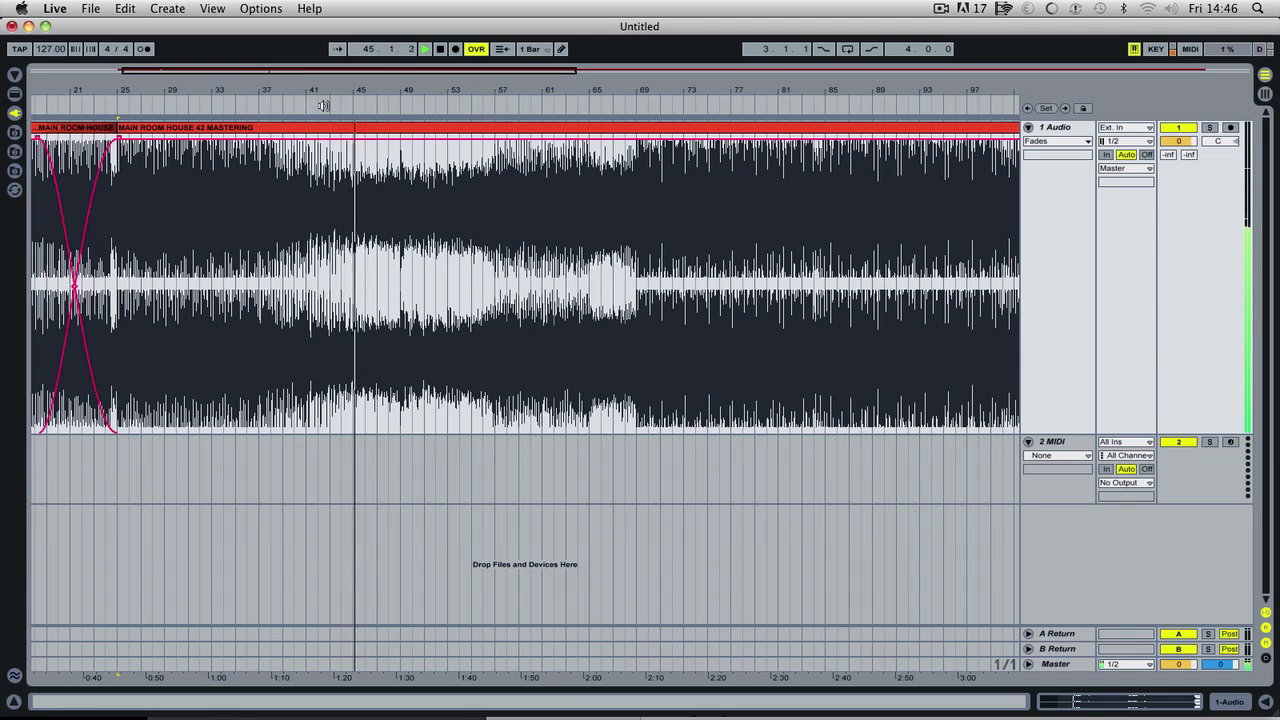
left_click(323, 108)
left_click(303, 106)
key("space")
left_click(309, 155)
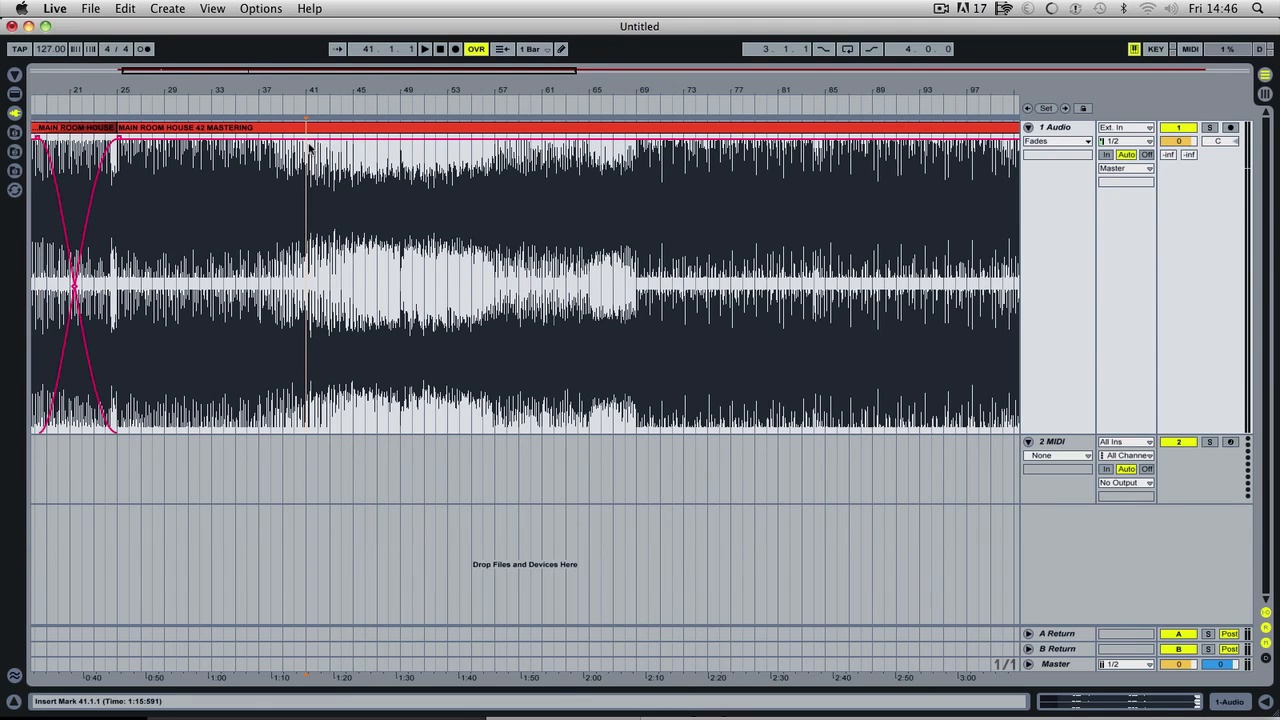
key("super+e")
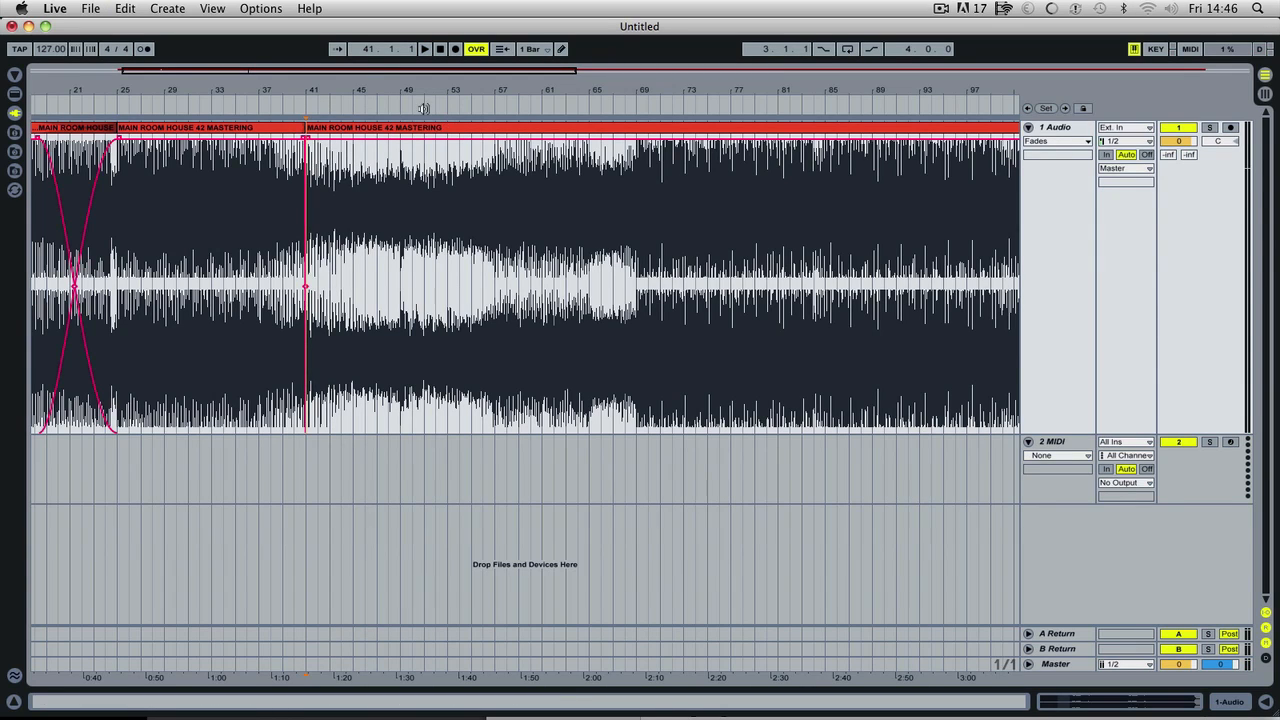
- Audition the breakdown up to its next section and split the clip at bar 57
left_click(455, 106)
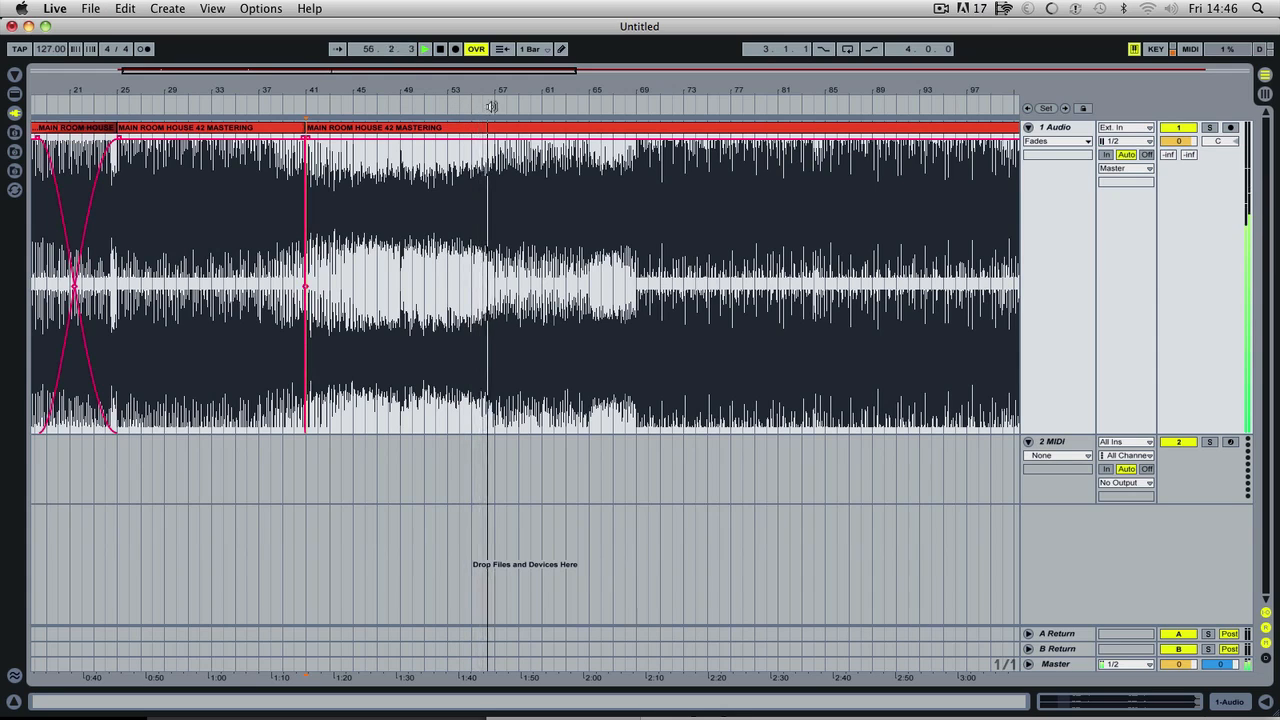
key("space")
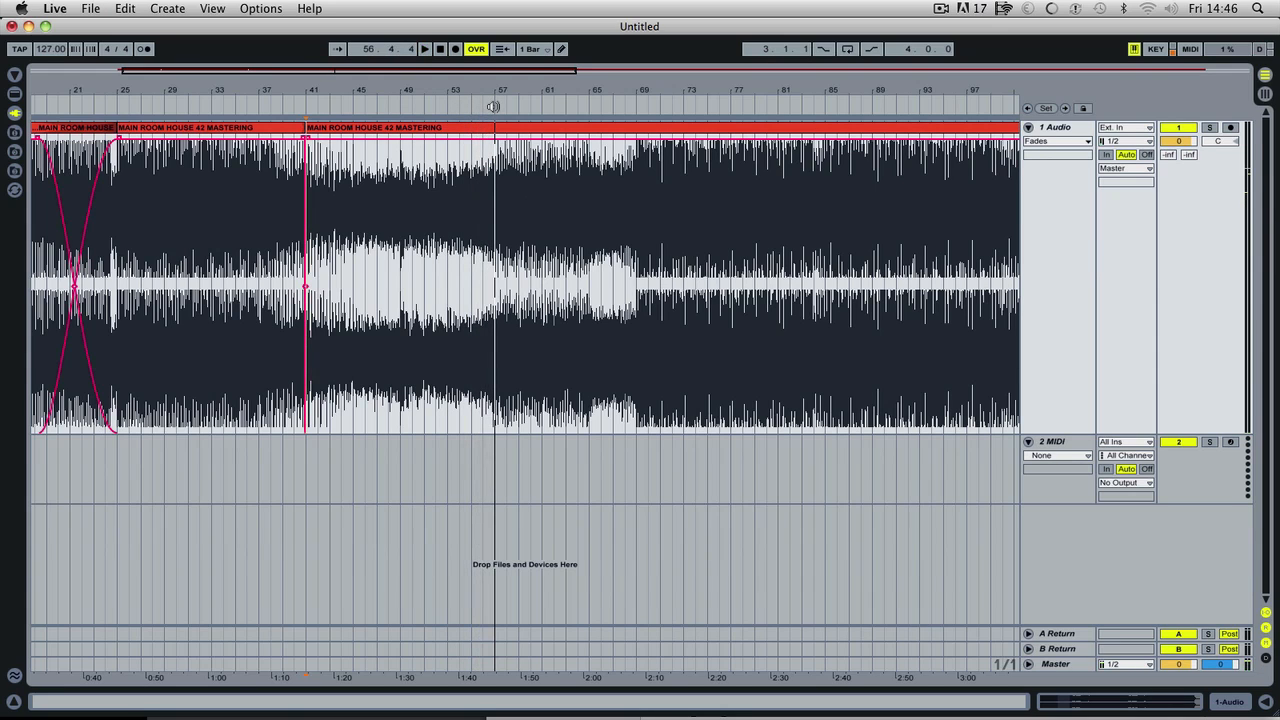
left_click(494, 199)
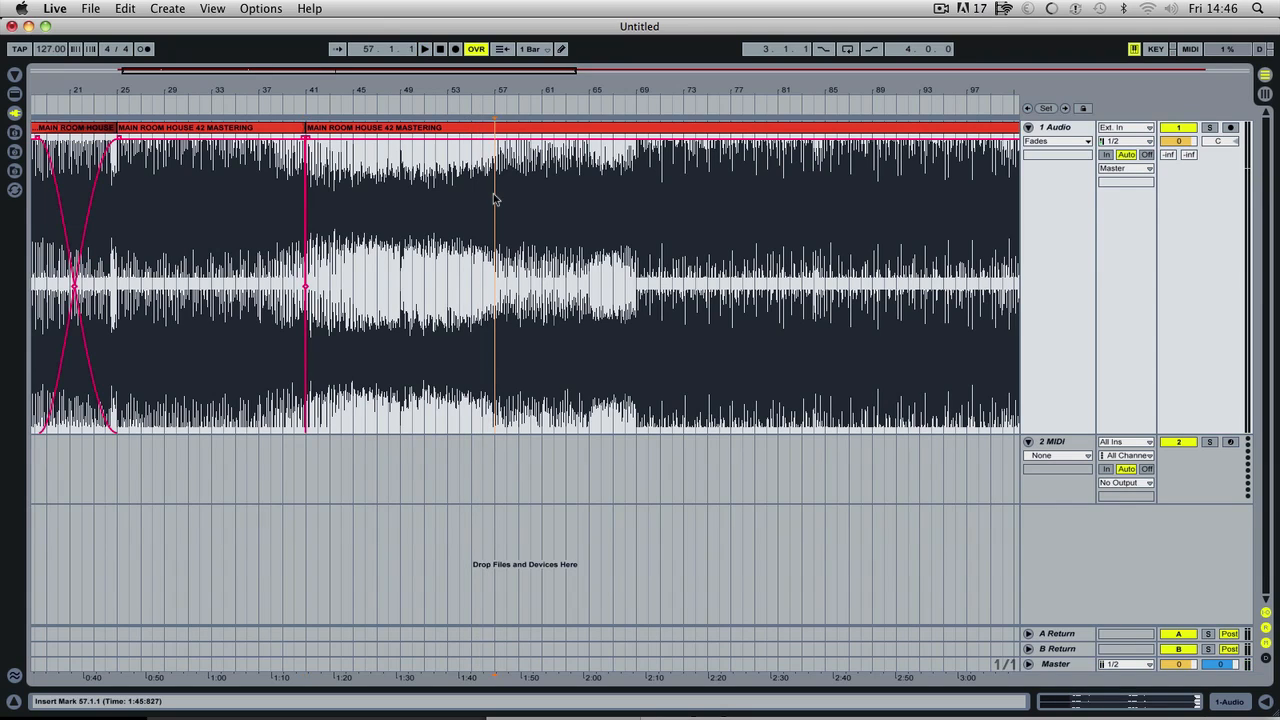
key("super+e")
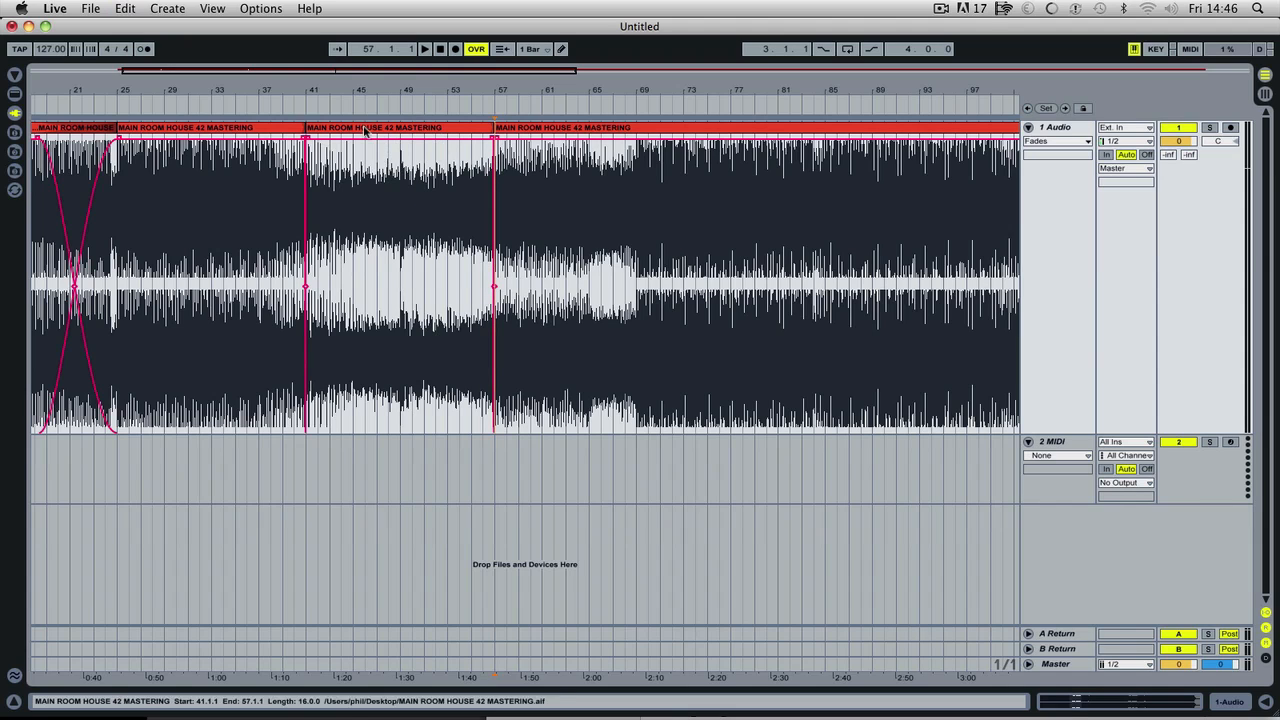
- Play the breakdown from bar 41 and try cutting the audio between bars 45 and 52 out of it
left_click(323, 105)
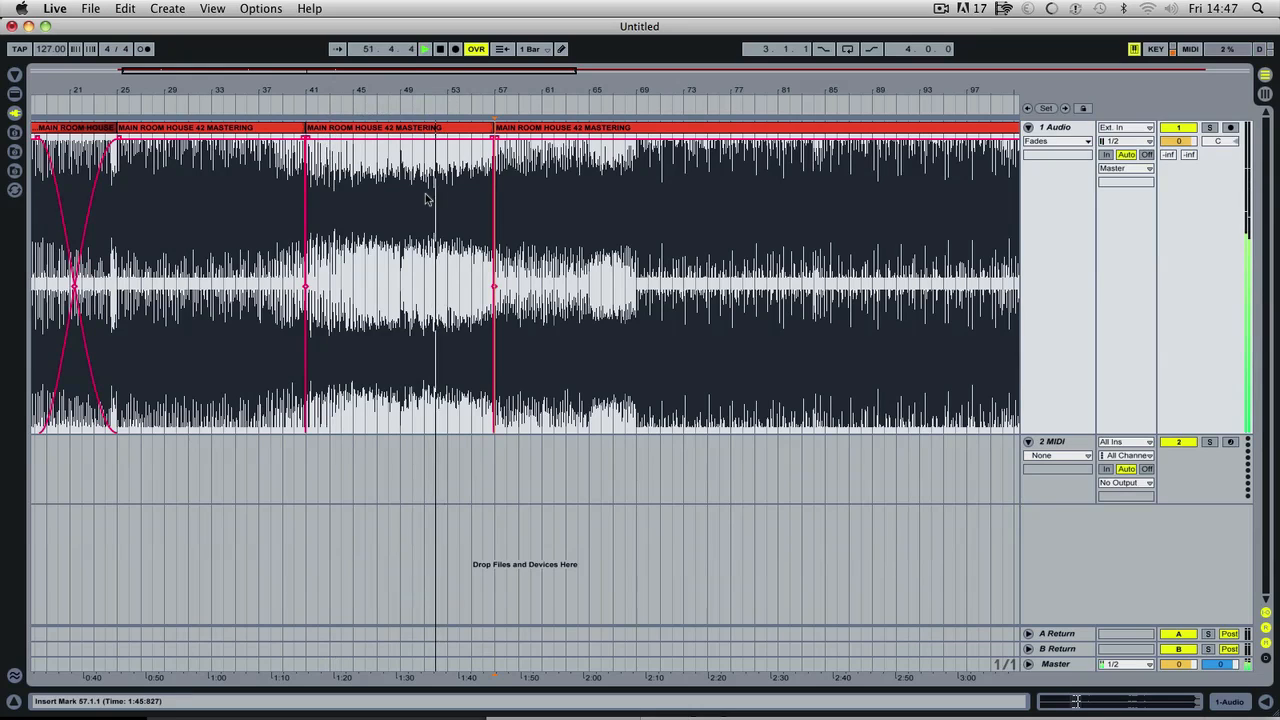
key("space")
left_click_drag(355, 150, 437, 132)
key("super+e")
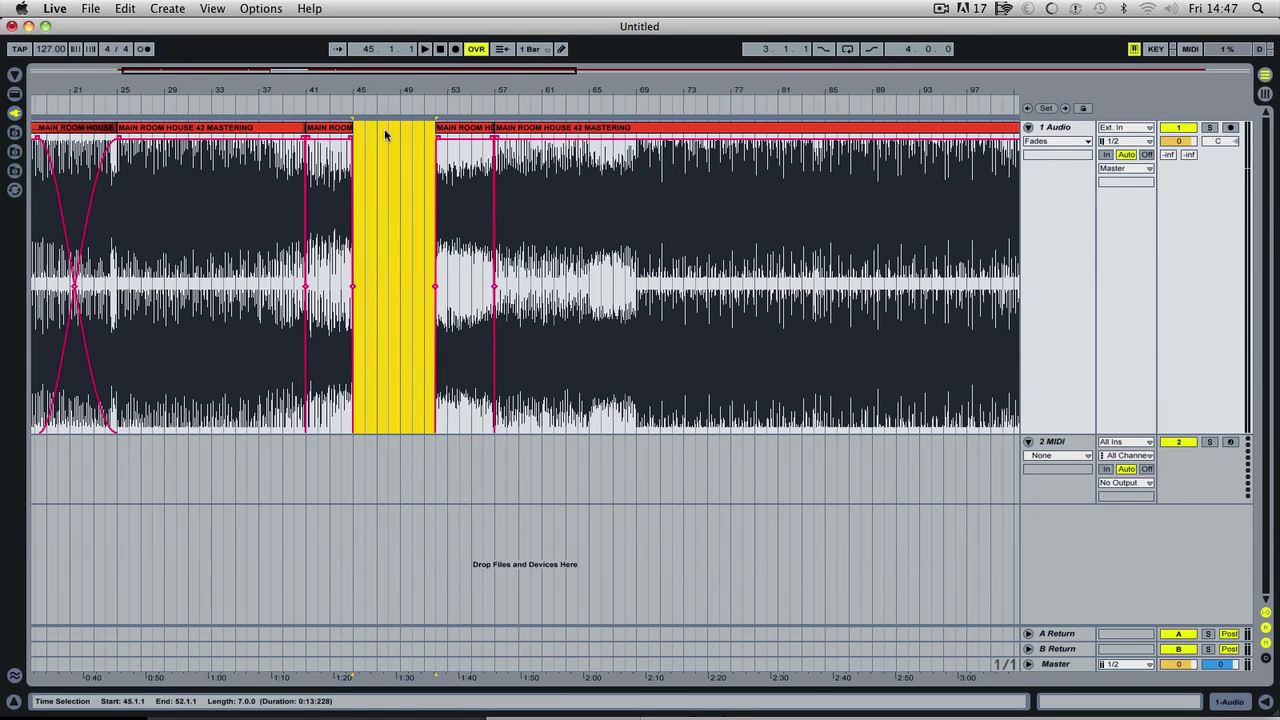
- Try to close the gap by fitting the loop range to bars 45 to 52 and deleting that time from the arrangement
left_click_drag(376, 91, 376, 42)
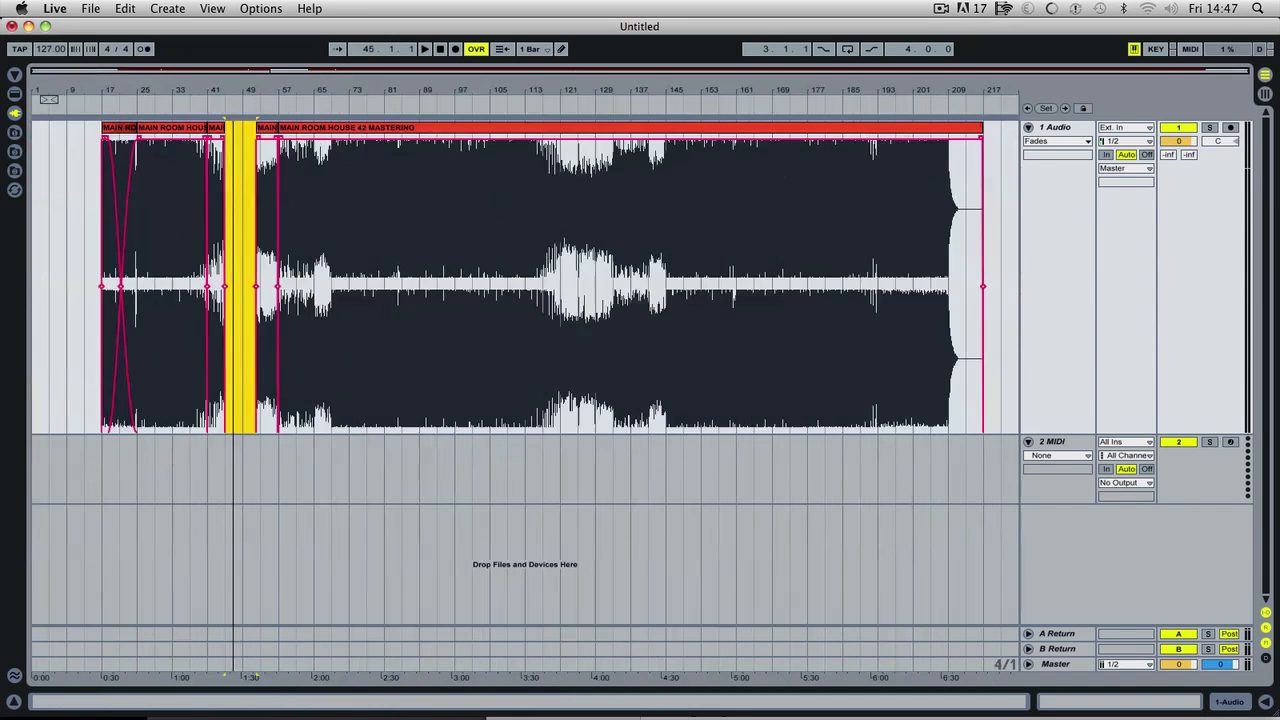
left_click_drag(49, 99, 273, 150)
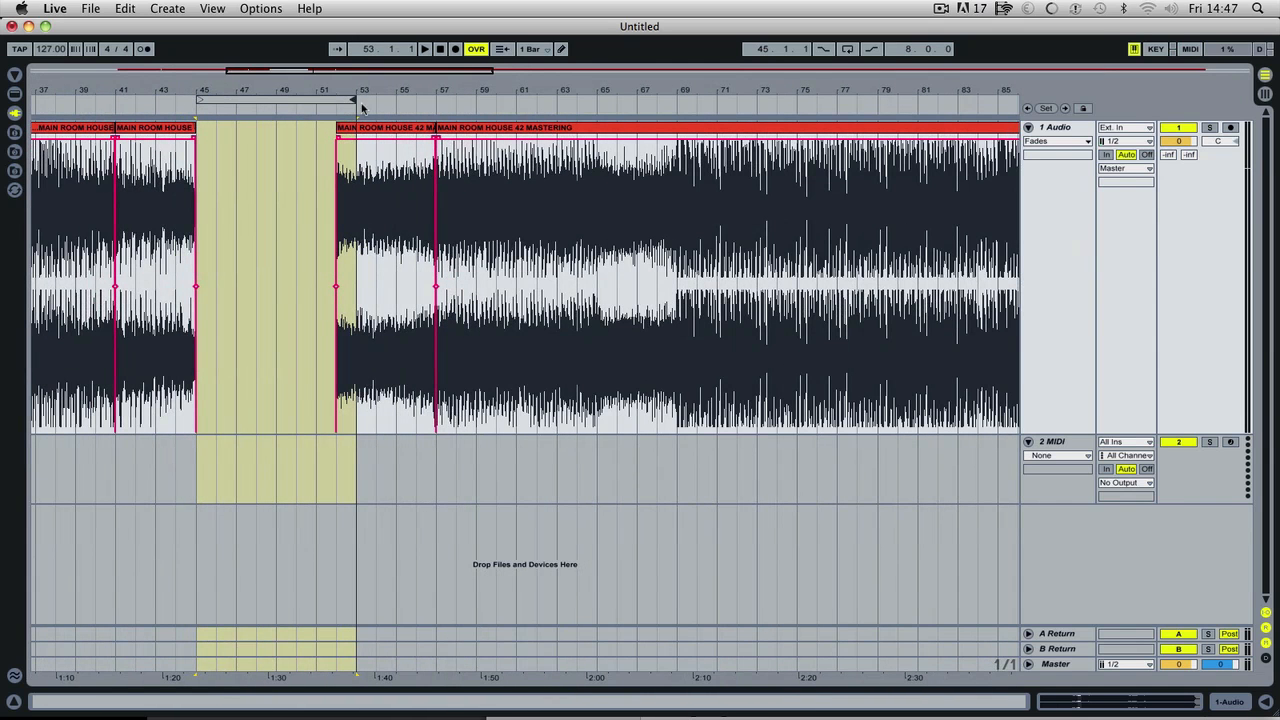
left_click_drag(355, 101, 338, 105)
right_click(301, 100)
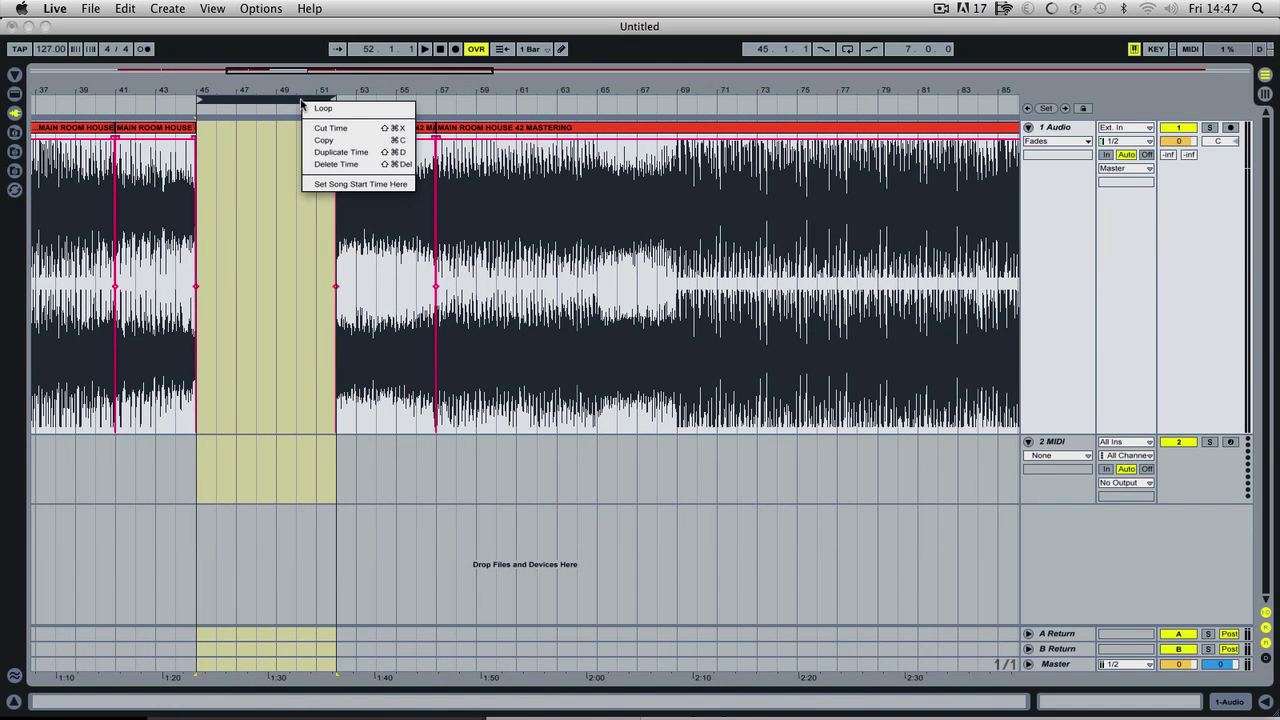
left_click(338, 164)
- Audition the join at bar 45, then undo the time deletion and the cut between bars 45 and 52
left_click_drag(198, 100, 439, 85)
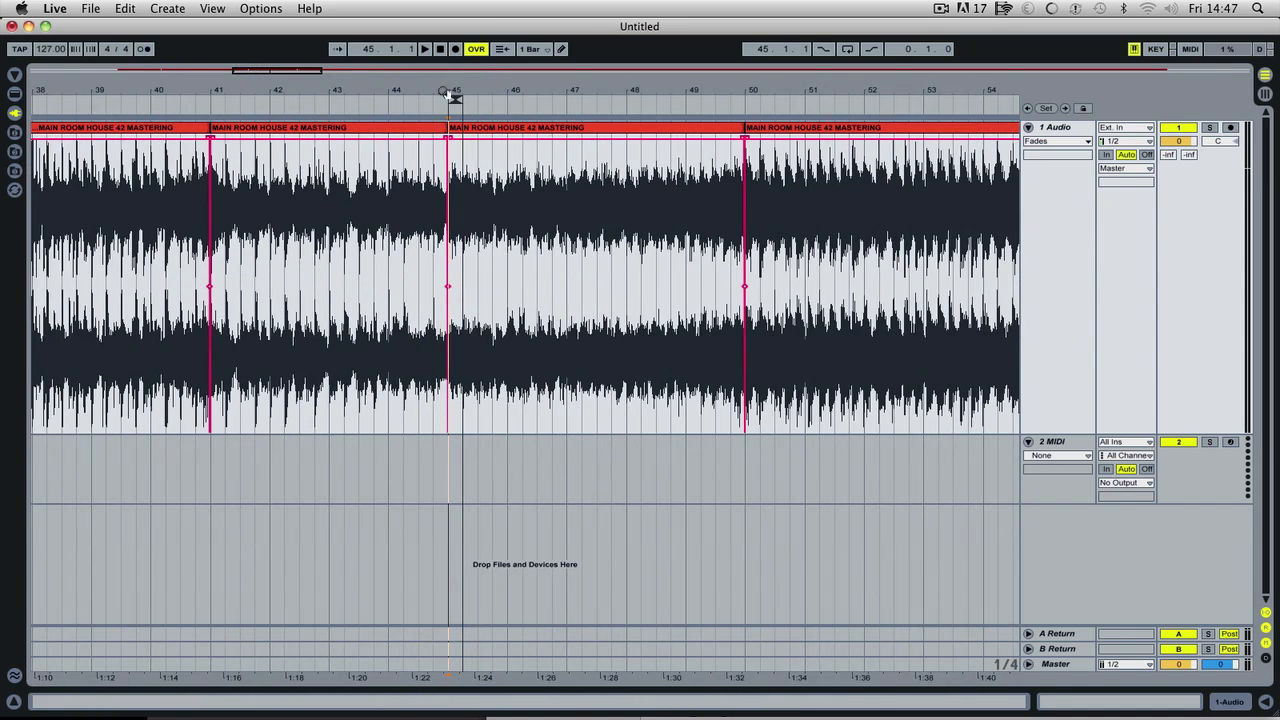
left_click(367, 107)
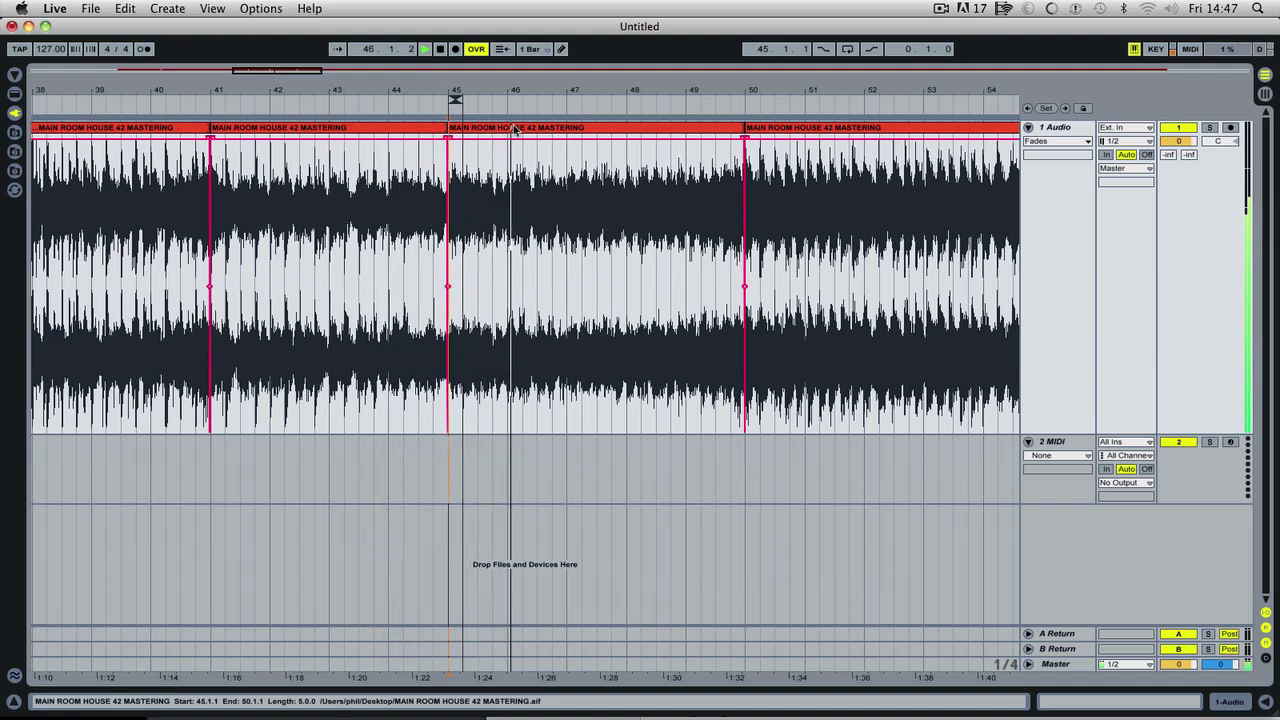
key("super+z")
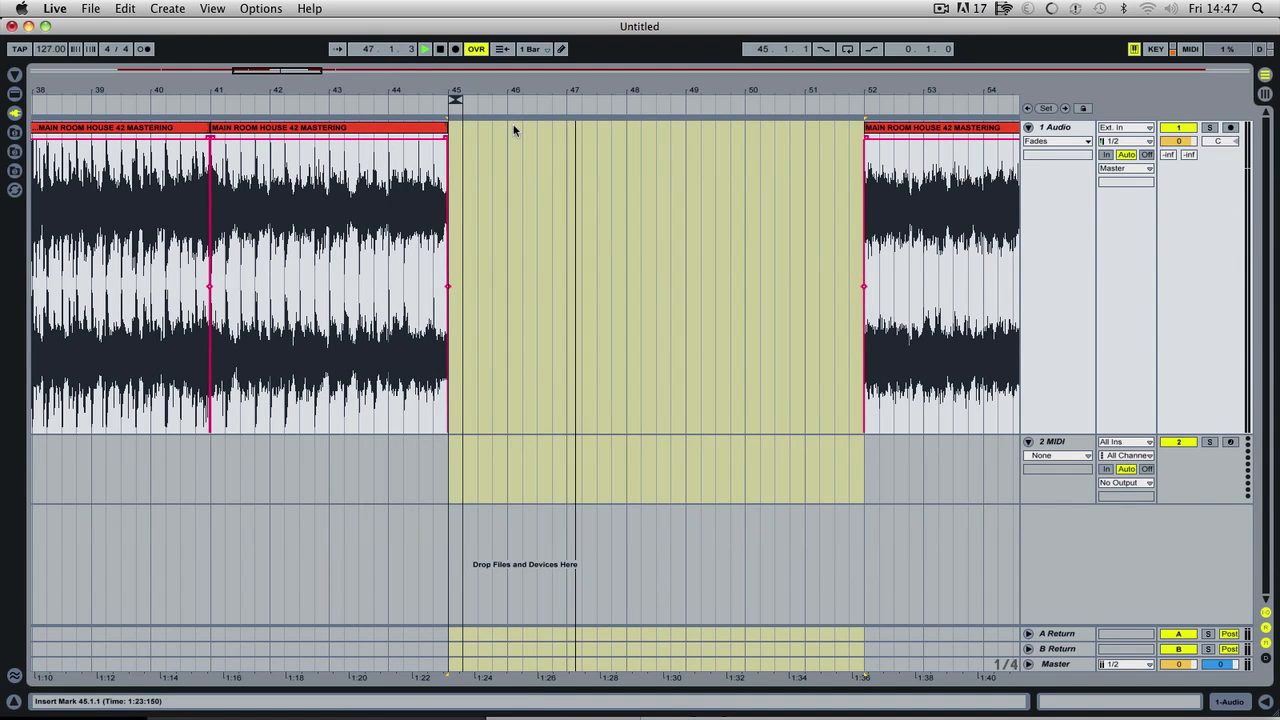
key("super+z")
key("space")
- Audition the breakdown again, set an eight-bar loop range from bar 41 to 49, and split the clip at its end
left_click_drag(488, 93, 652, 99)
left_click(409, 103)
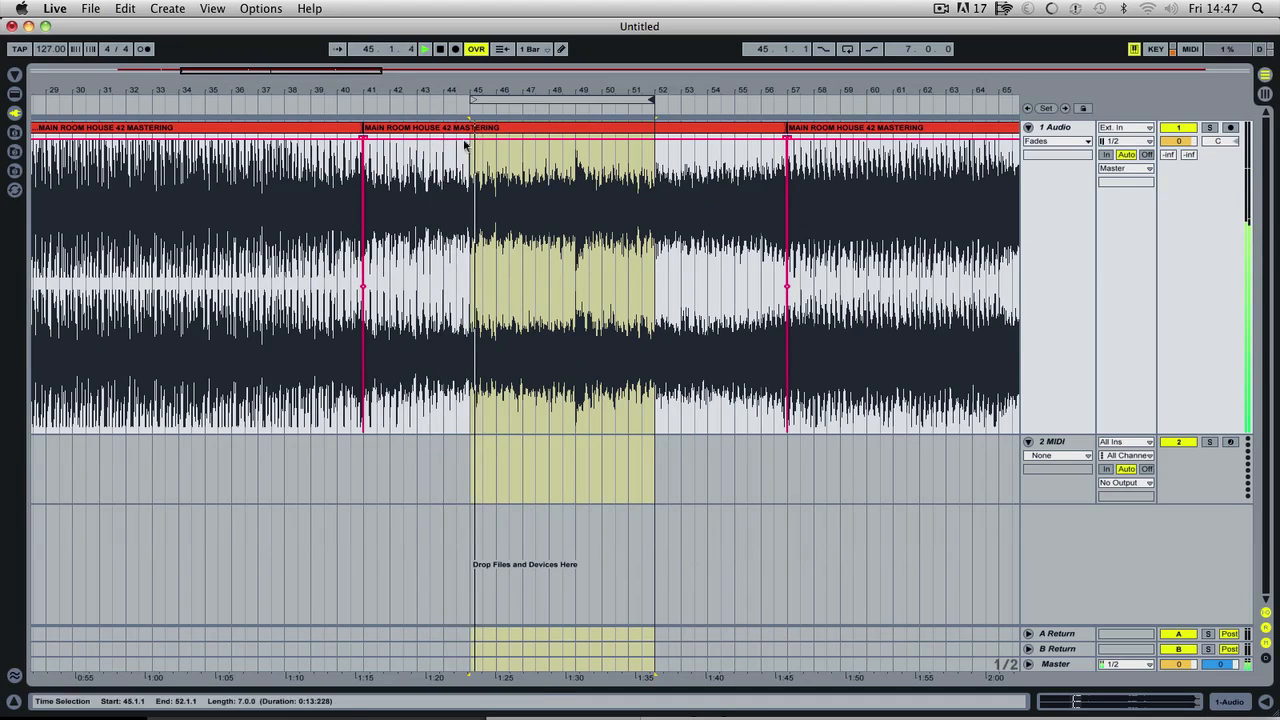
left_click_drag(577, 97, 523, 100)
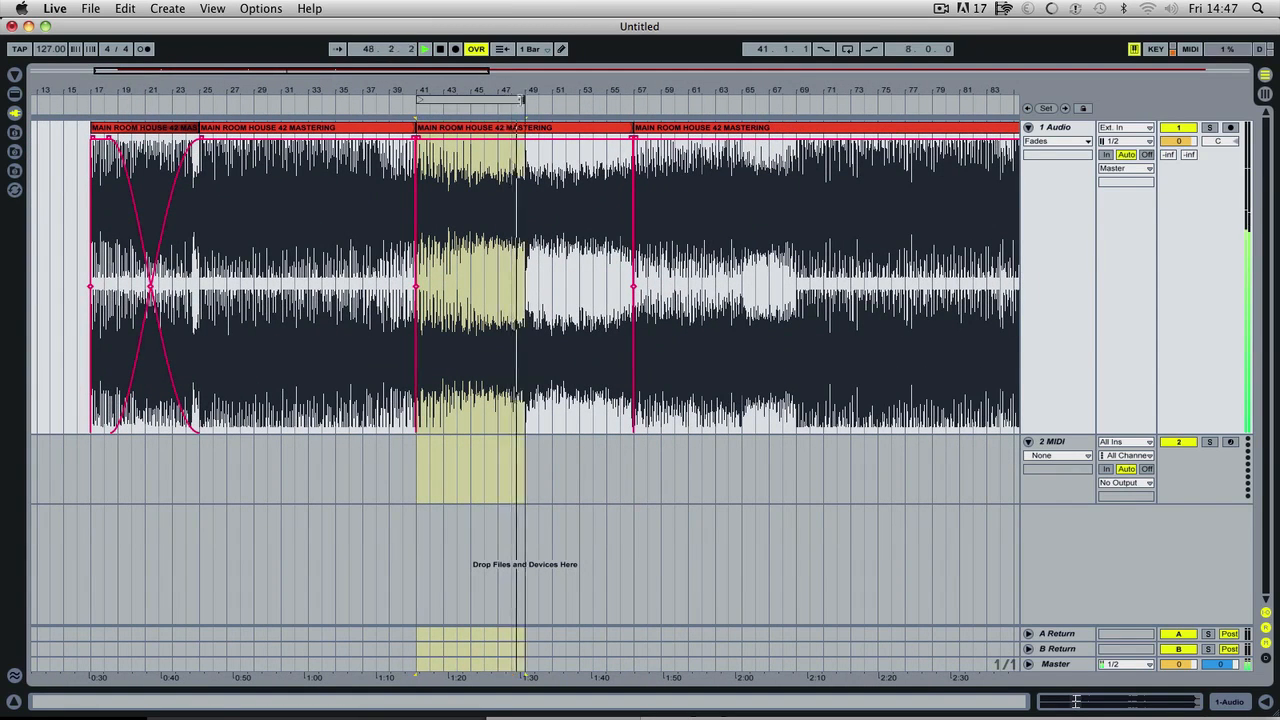
key("super+e")
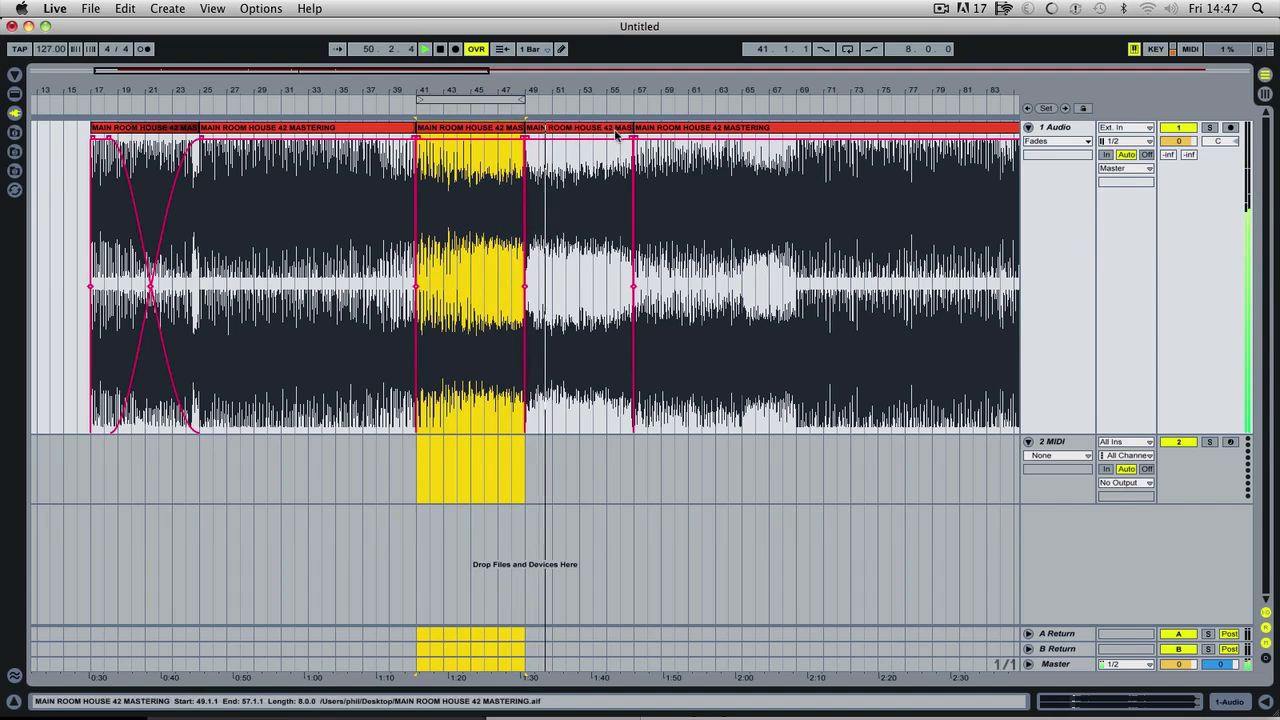
- Move the eight-bar loop range to bars 45 to 53 and delete that time from the arrangement
mouse_move(519, 105)
left_mouse_down()
mouse_move(560, 101)
mouse_move(539, 101)
left_mouse_up()
right_click(539, 101)
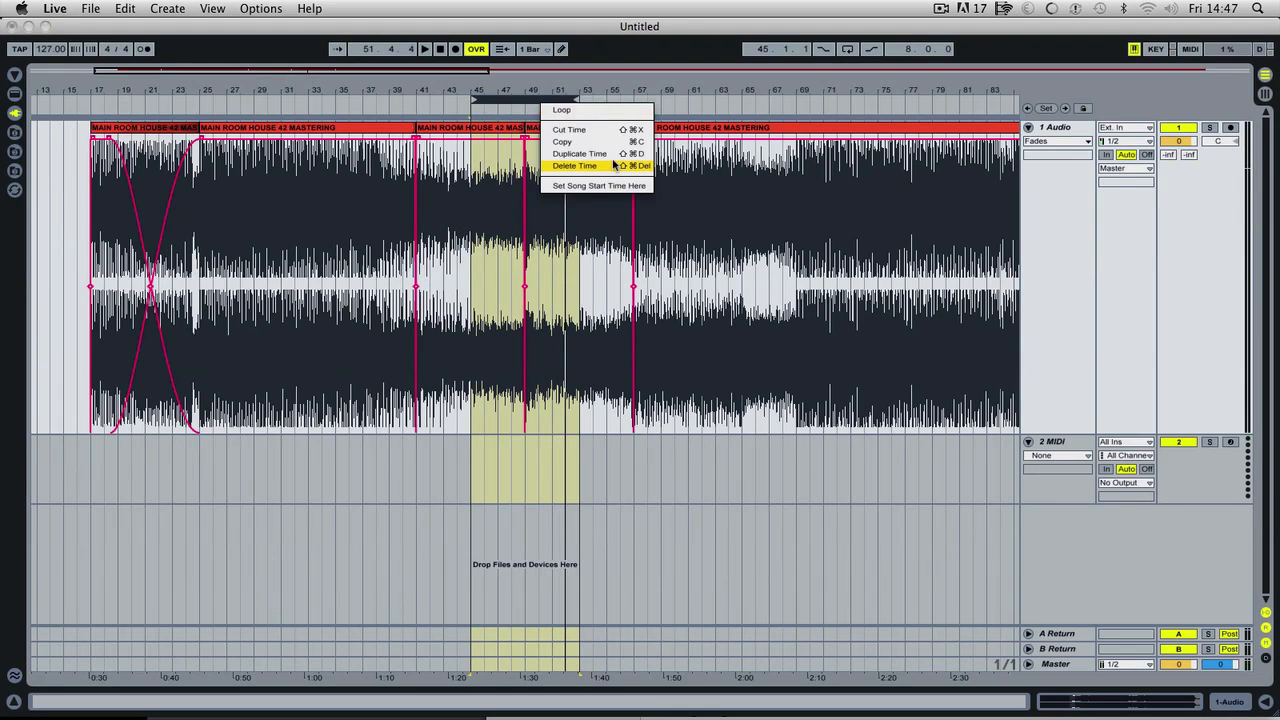
left_click(610, 165)
- Audition the join at bar 45 from shortly before the edit
left_click(474, 105)
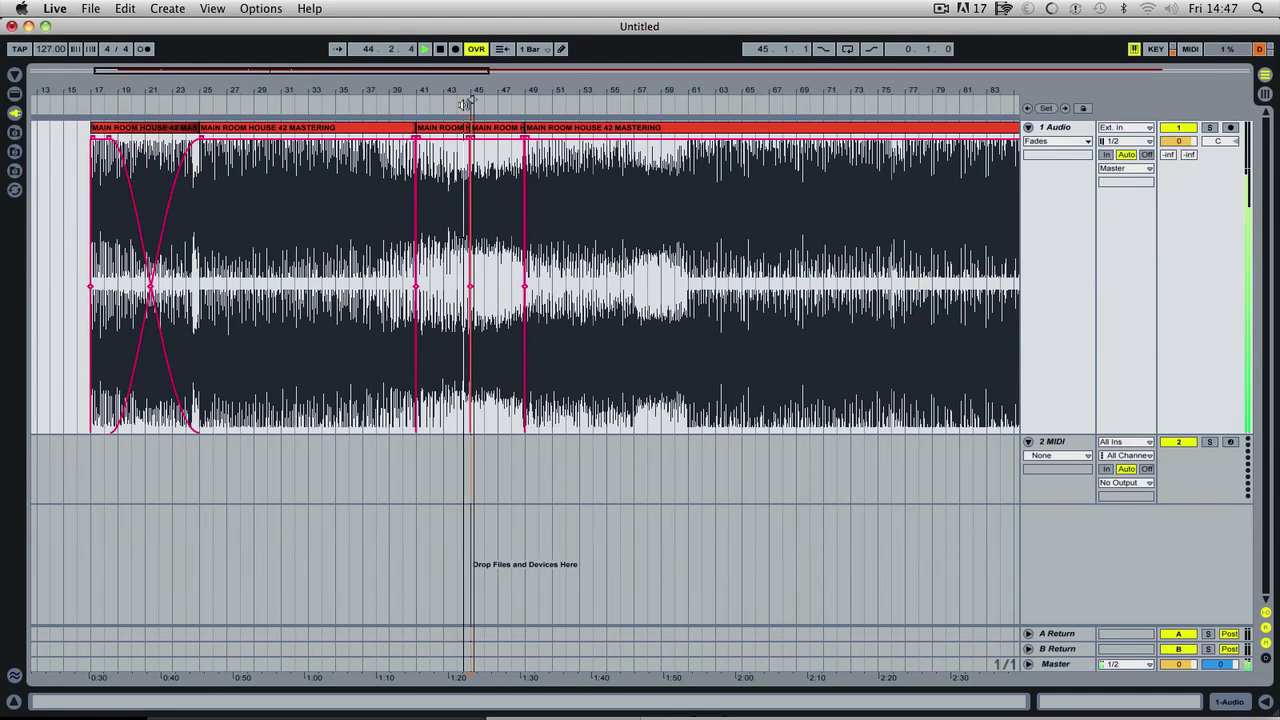
key("space")
left_click_drag(476, 92, 640, 103)
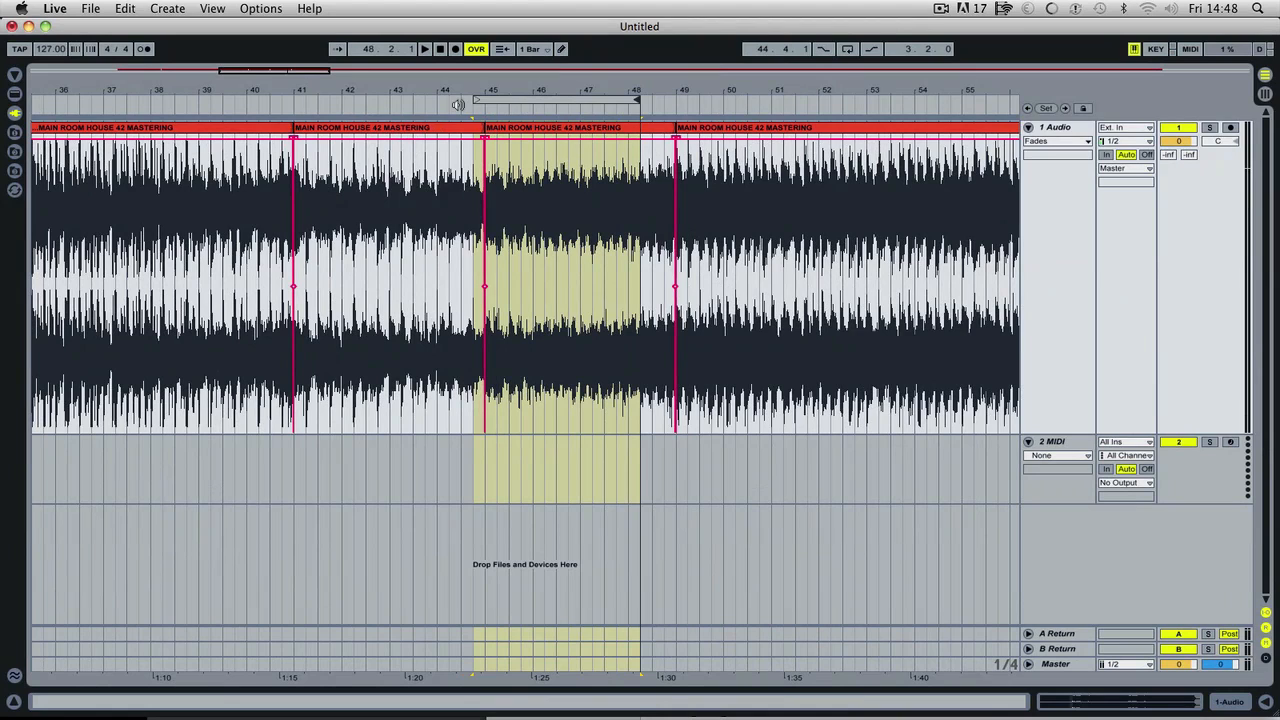
left_click(418, 105)
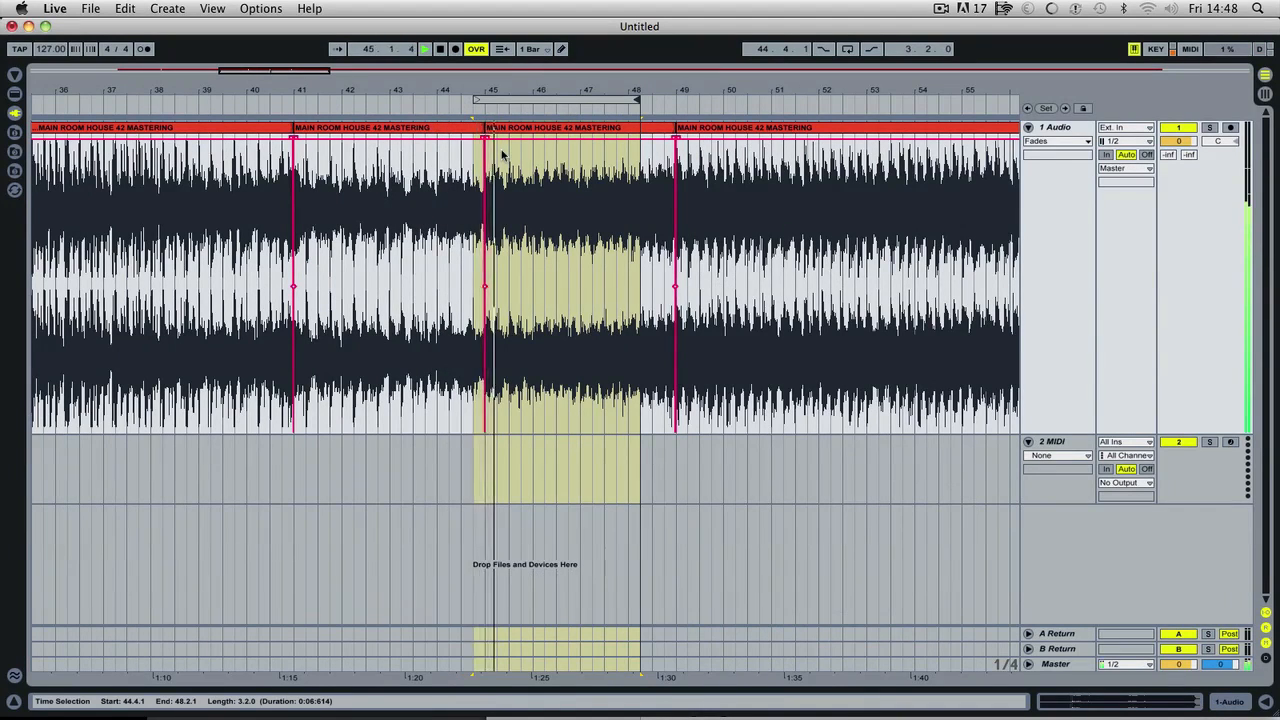
key("space")
- Create a crossfade into the join at bar 45, starting at about bar 41, and play it through
left_click_drag(487, 141, 303, 147)
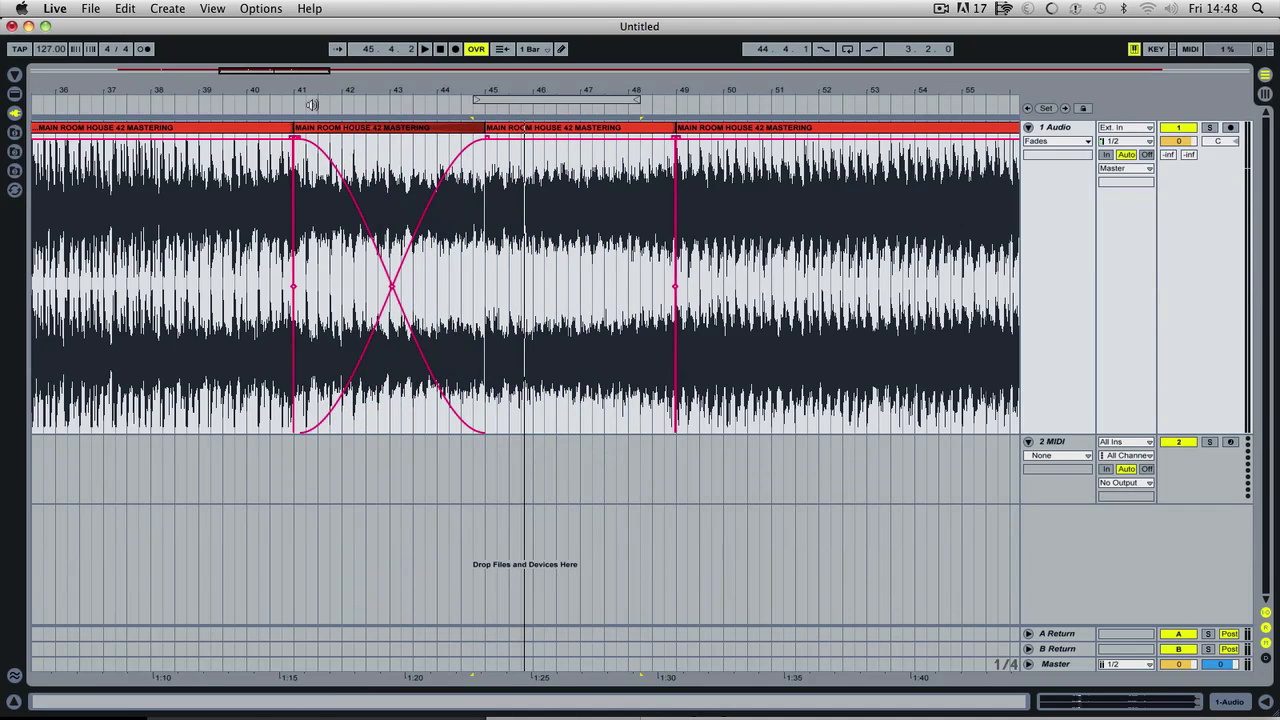
left_click(290, 104)
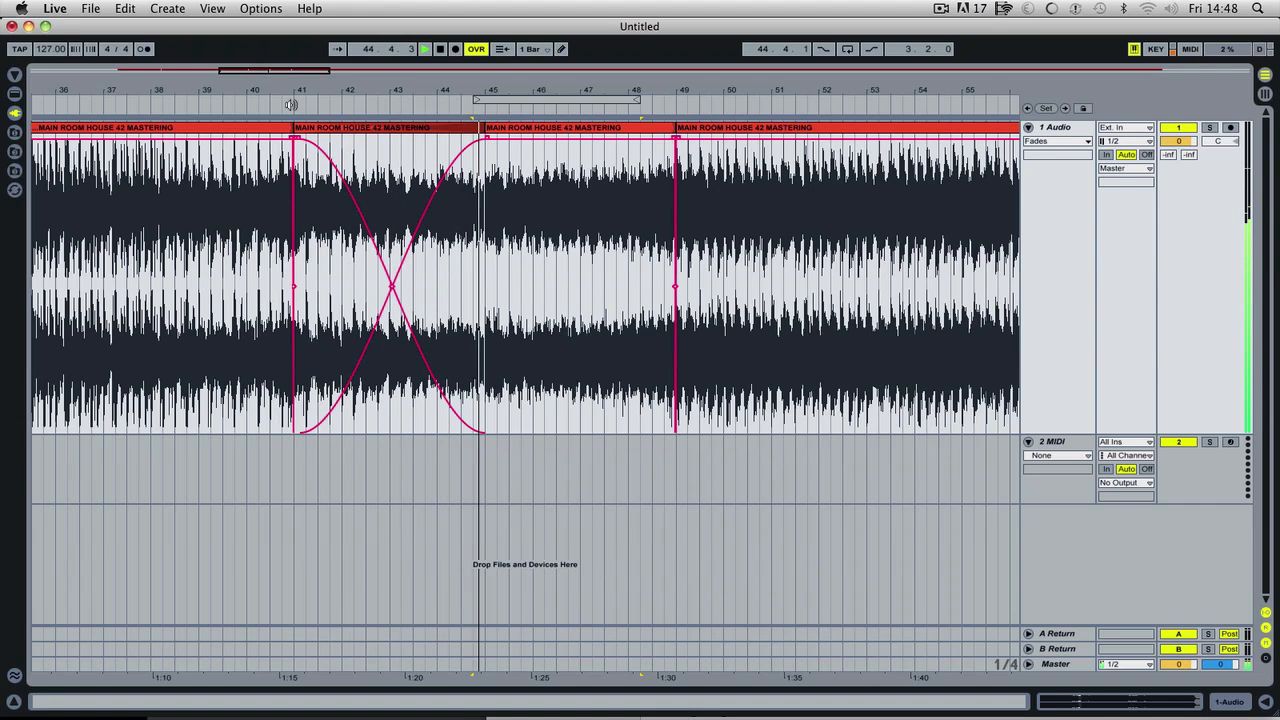
left_click(389, 287)
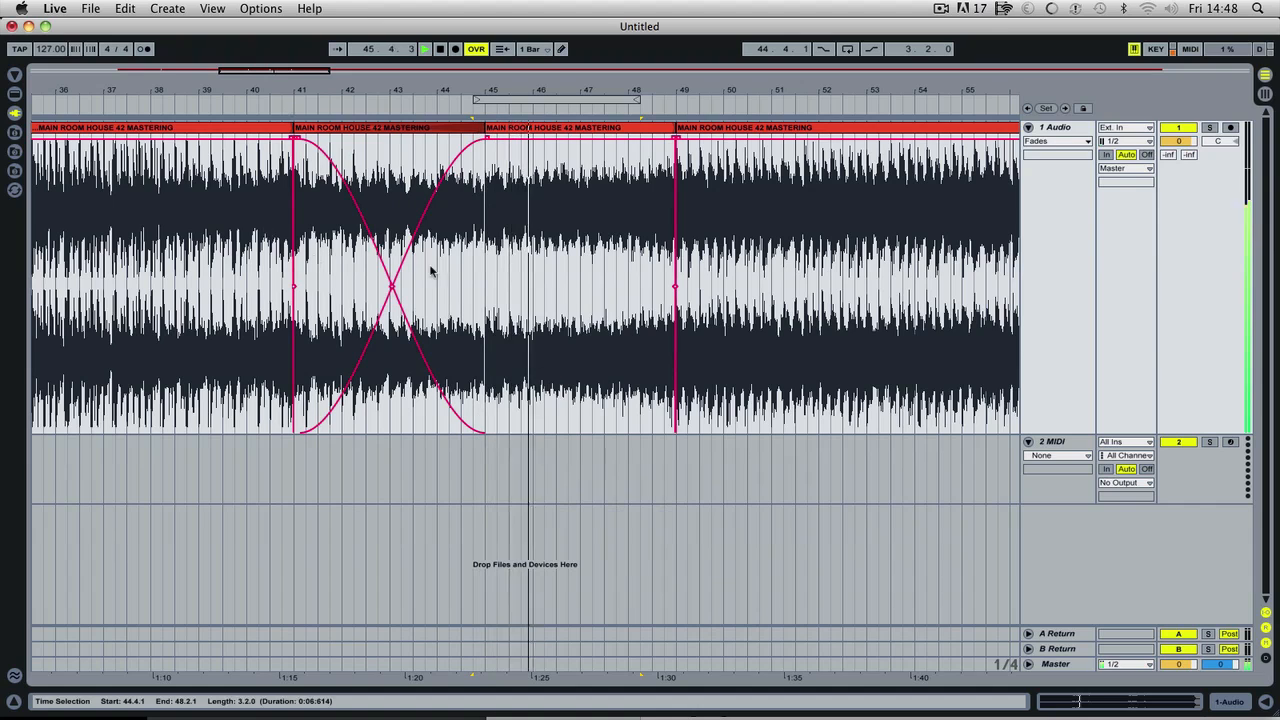
- Try the crossfade's crossing point at about bar 44 and at about bar 41.5, auditioning each position
left_click_drag(392, 289, 456, 287)
key("space")
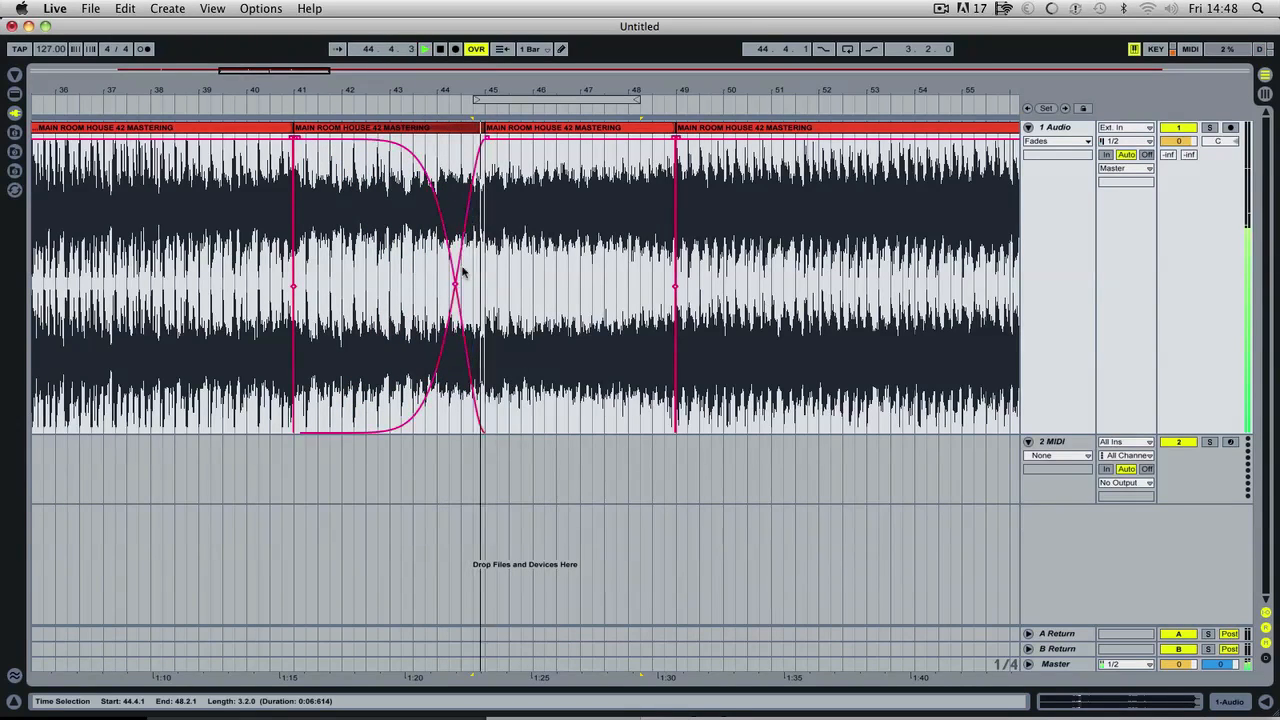
left_click_drag(458, 286, 329, 287)
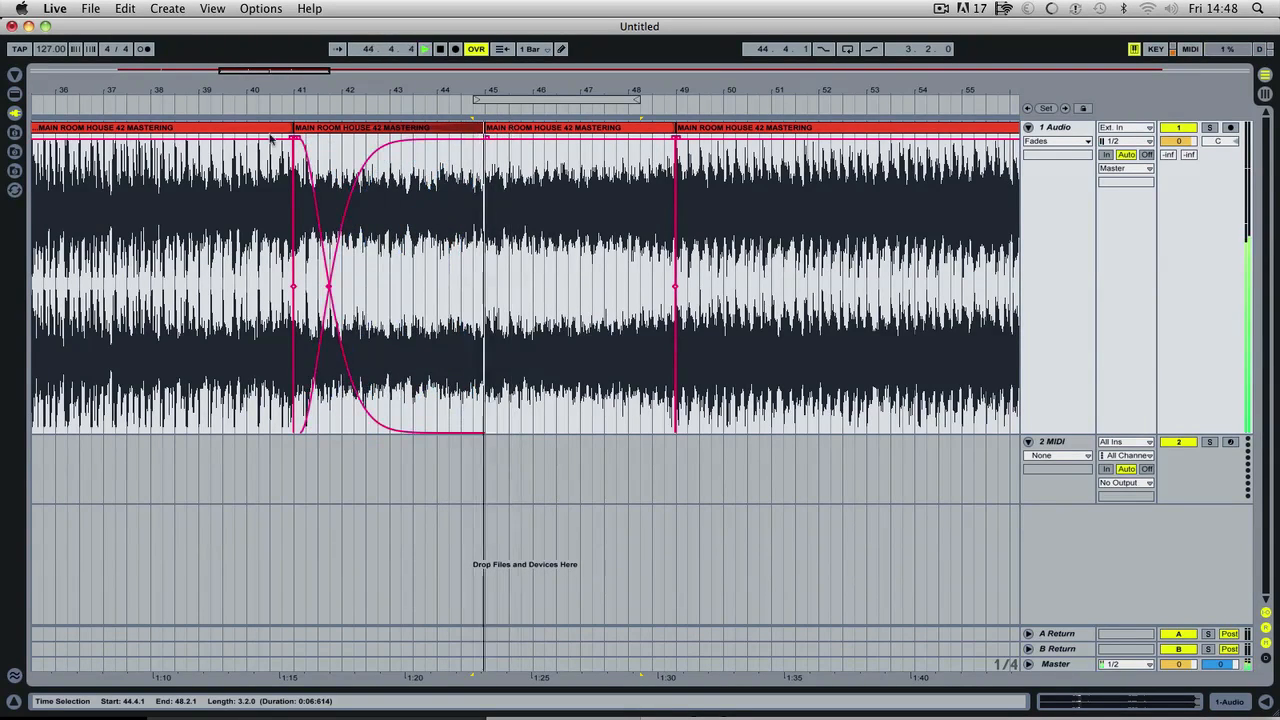
key("space")
key("space")
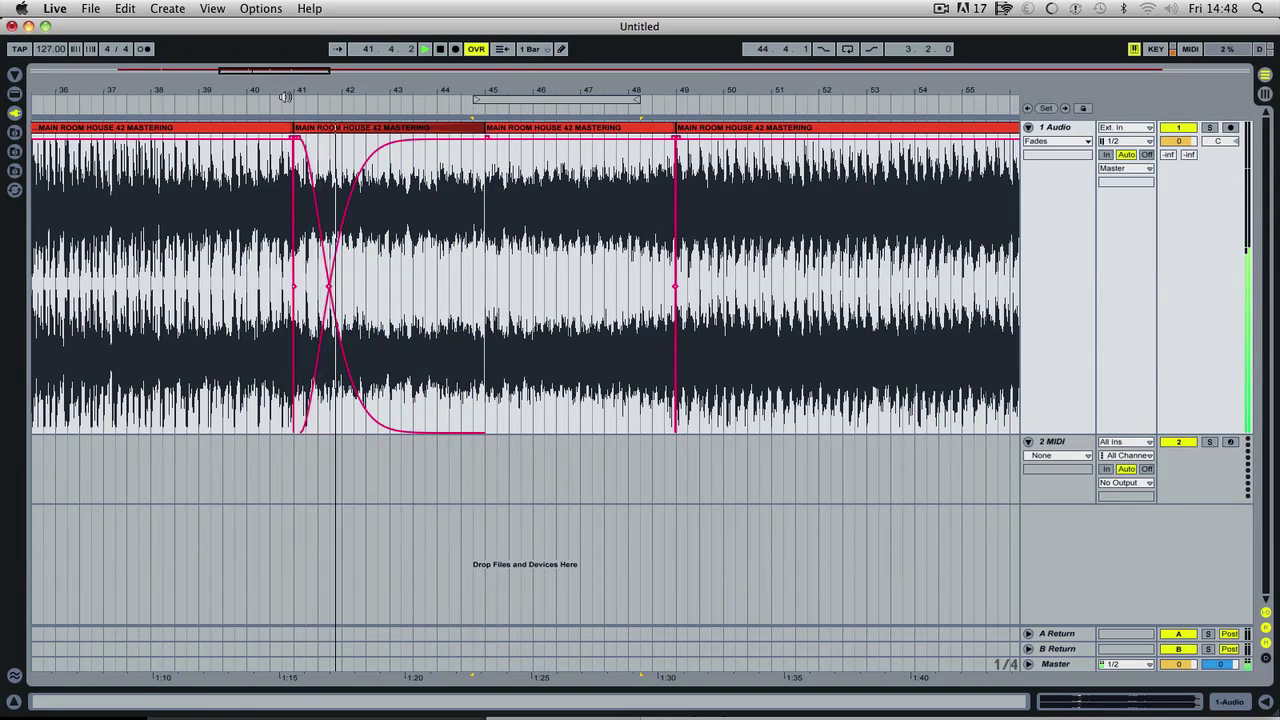
key("space")
left_click(329, 287)
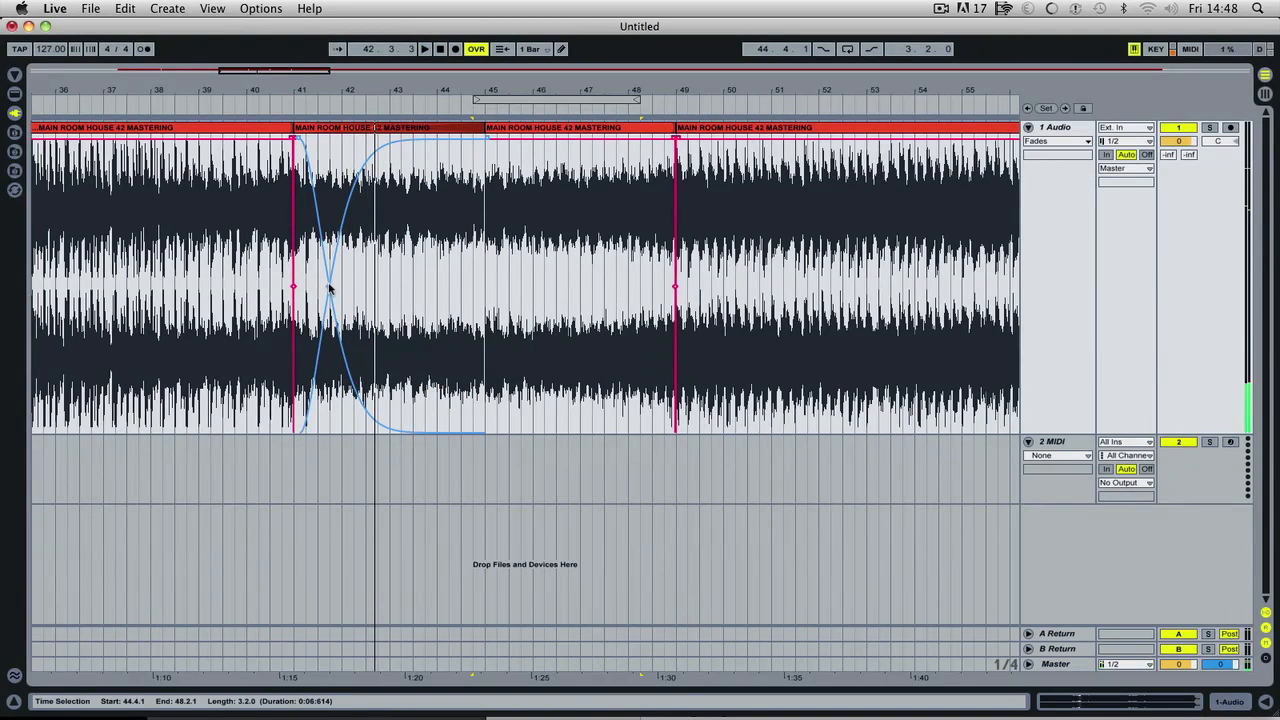
- Set the crossfade's crossing point to about bar 43 and play through the join into the following section
left_click_drag(329, 288, 408, 288)
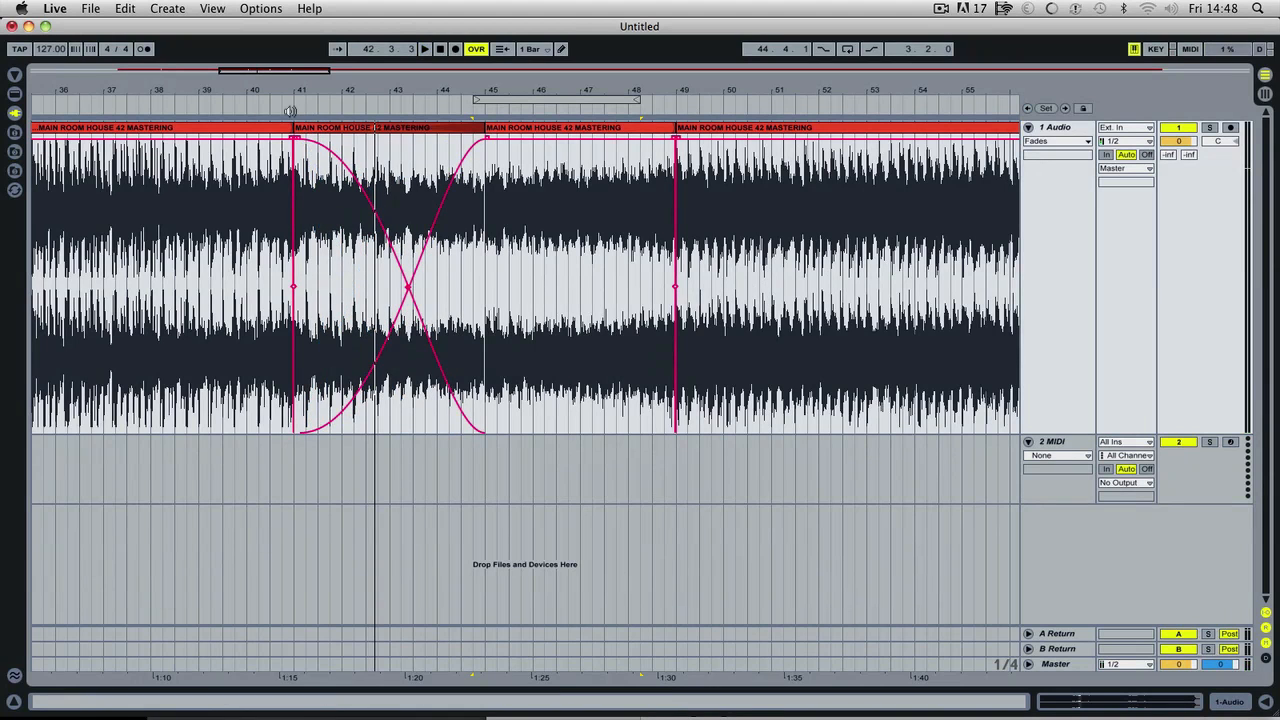
left_click(290, 110)
left_click(355, 87)
left_click_drag(355, 87, 357, 89)
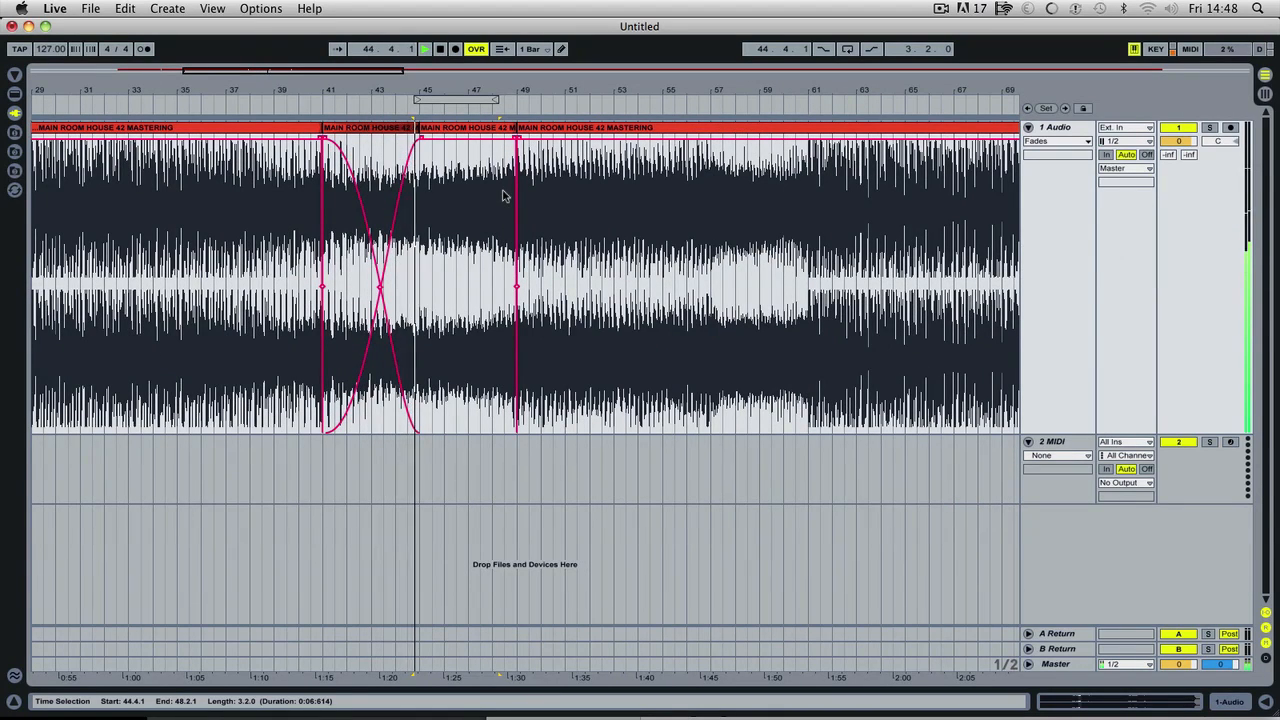
left_click_drag(539, 92, 435, 75)
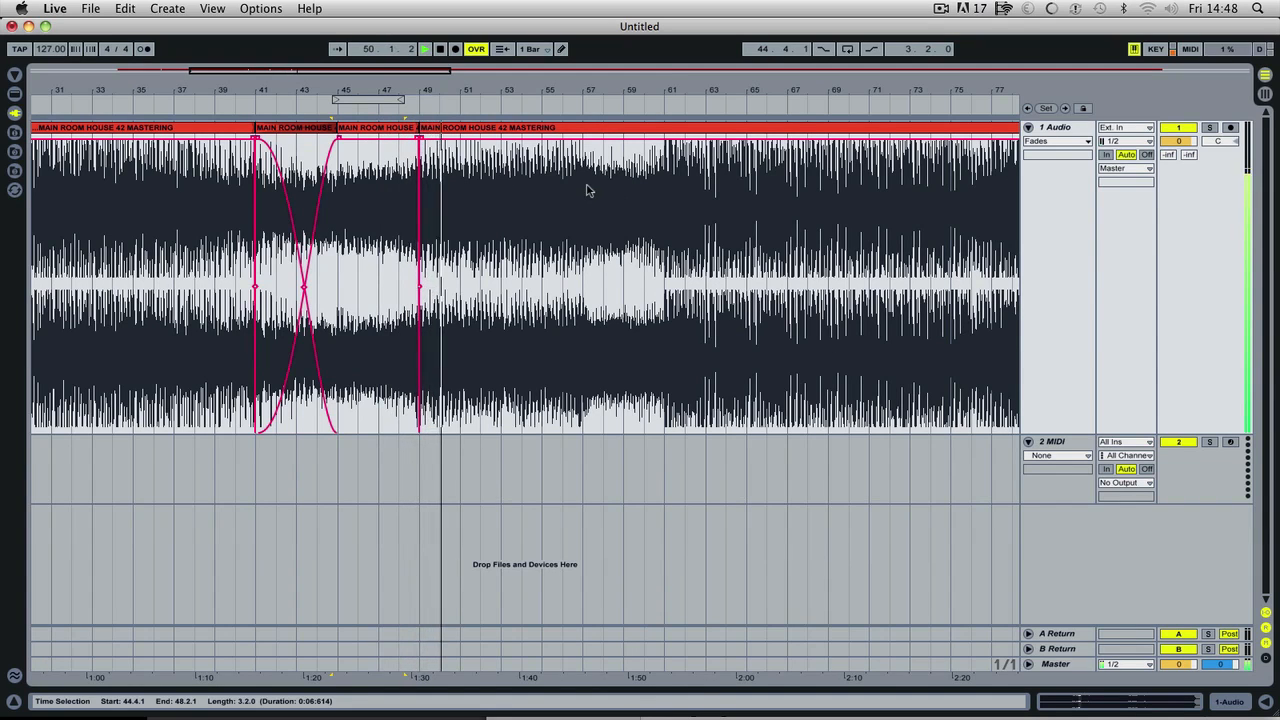
- Set the loop range to the eight bars from bar 49 to 57 and audition that section
key("space")
left_click_drag(345, 104, 580, 100)
key("space")
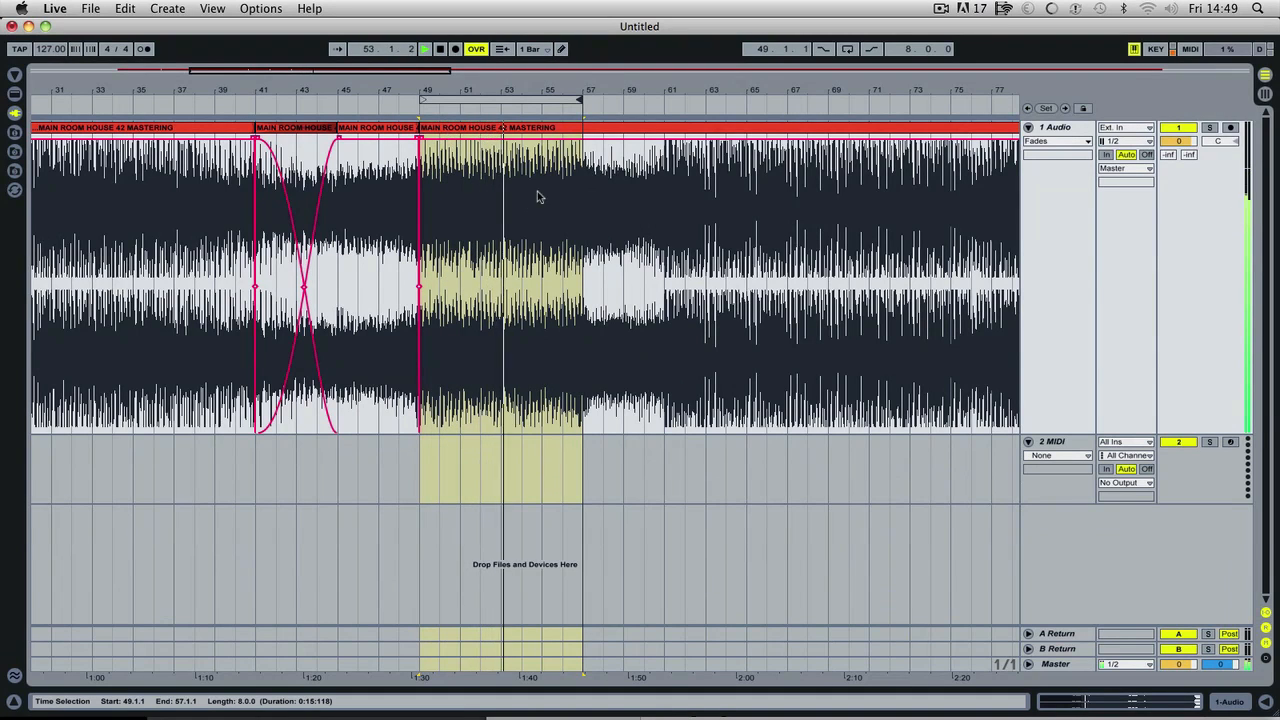
key("space")
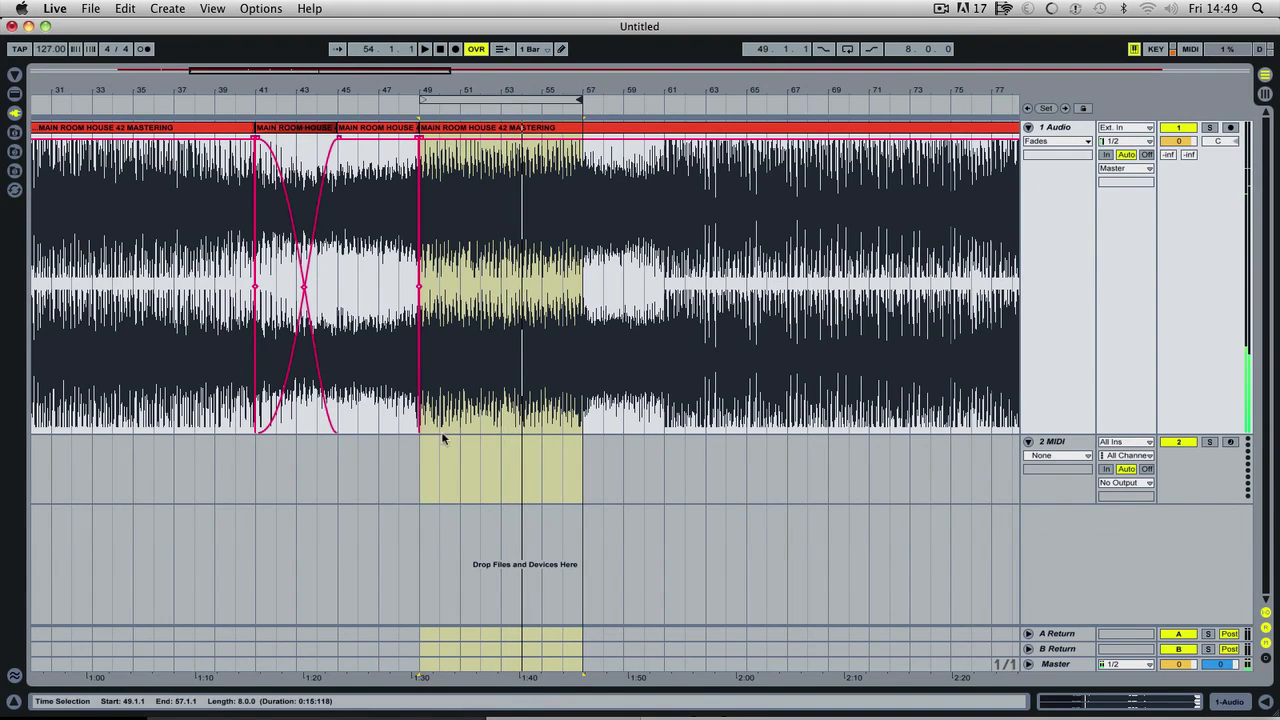
- Audition the section after the bar 49 join, playing from bar 53 and again from bar 49
left_click_drag(460, 429, 516, 271)
left_click(492, 337)
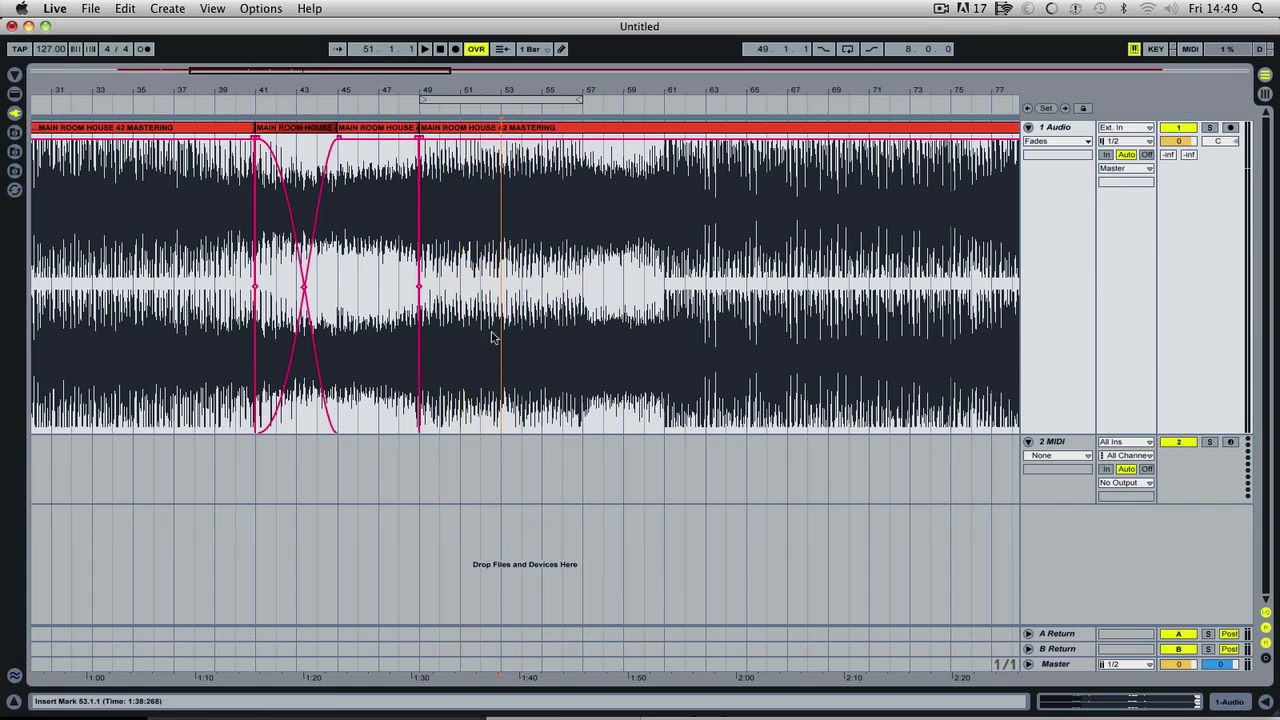
left_click(501, 107)
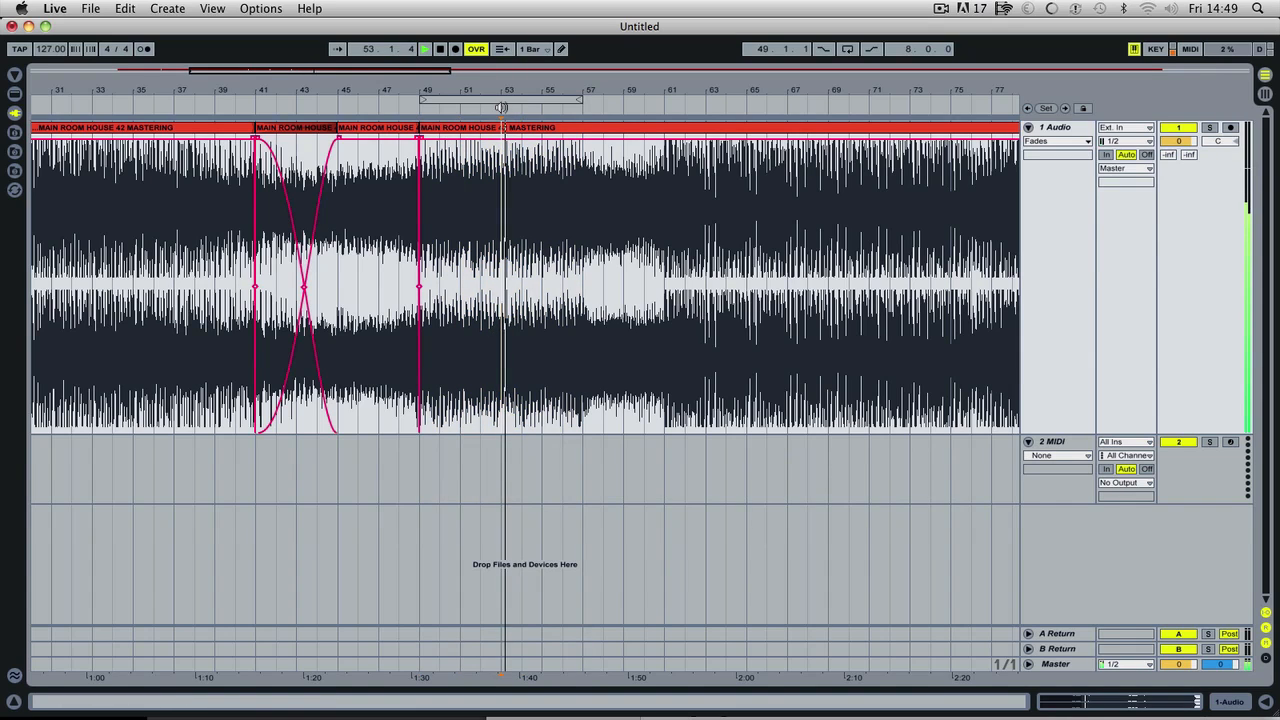
left_click(420, 108)
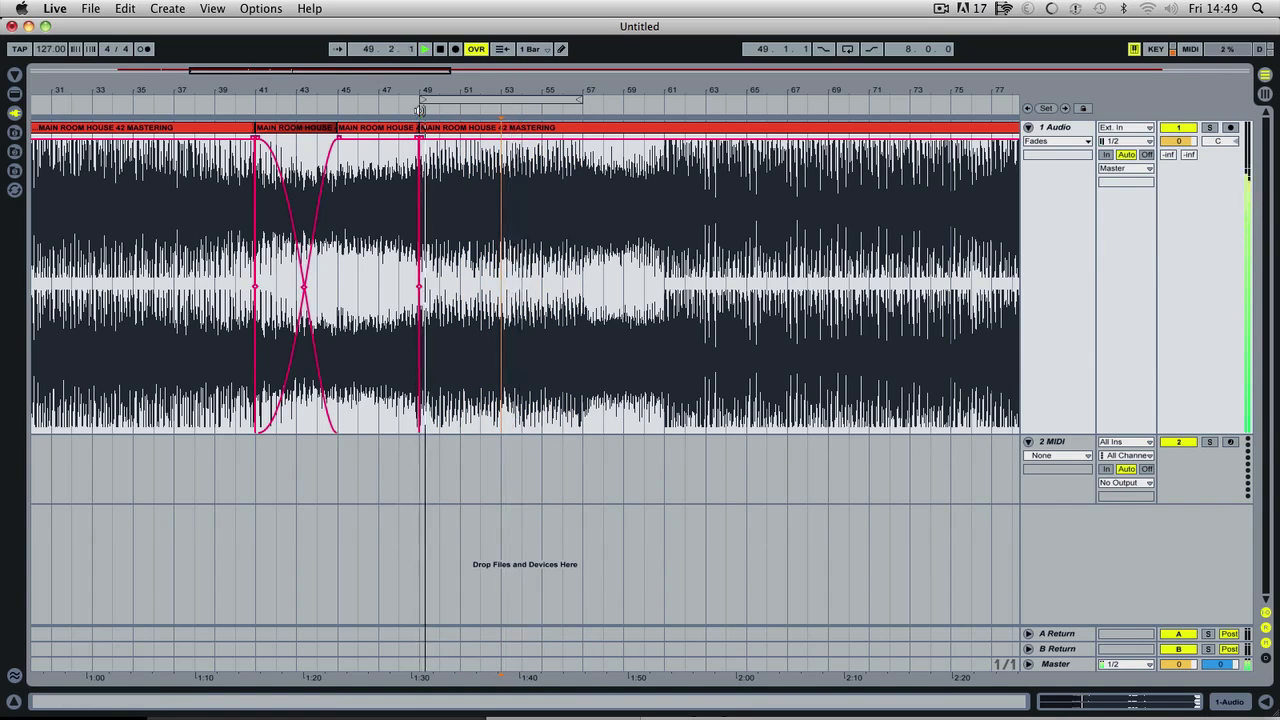
- Delete the time of the four bars from bar 51 to 55 and play through the resulting join
left_click_drag(464, 420, 537, 284)
key("space")
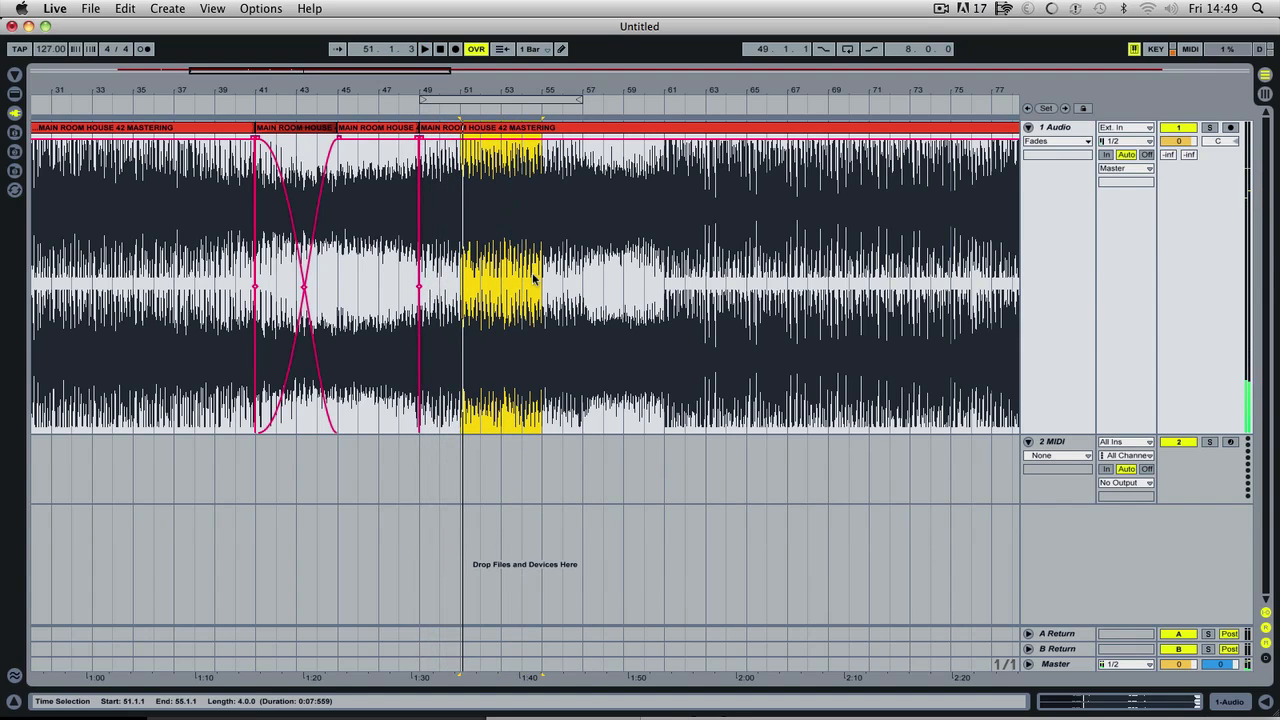
left_click_drag(422, 98, 463, 99)
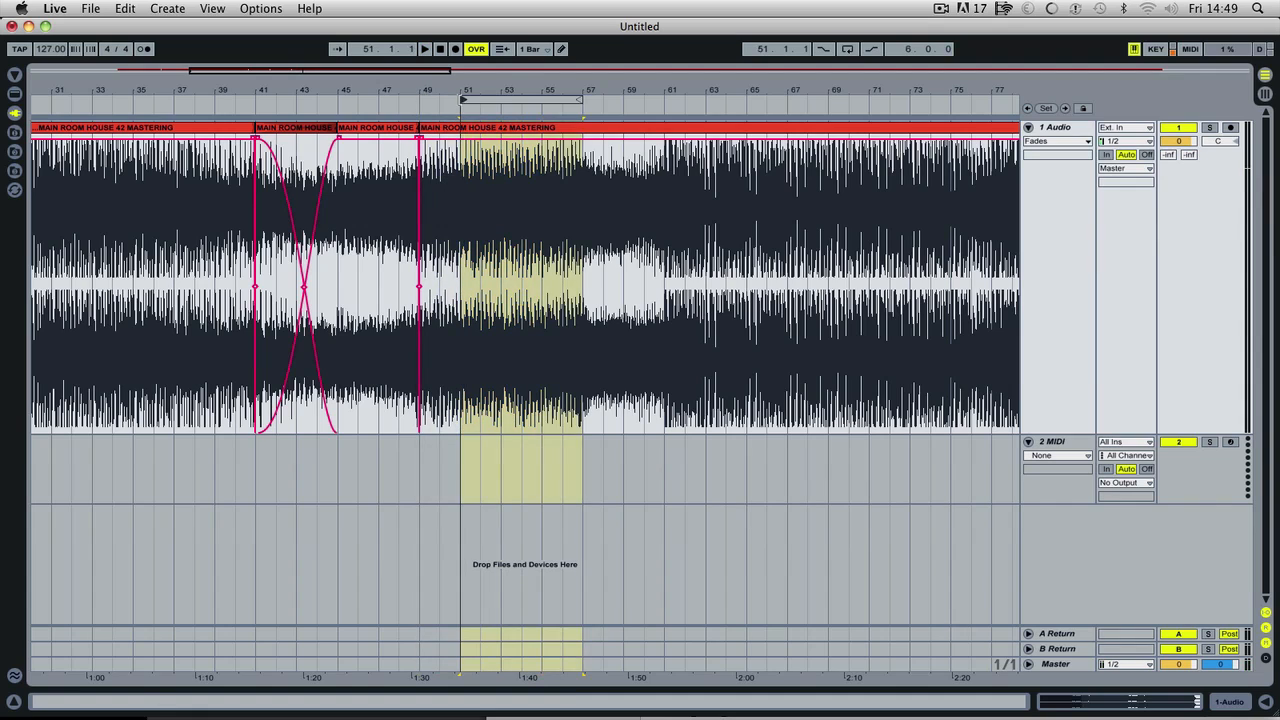
left_click_drag(577, 100, 544, 101)
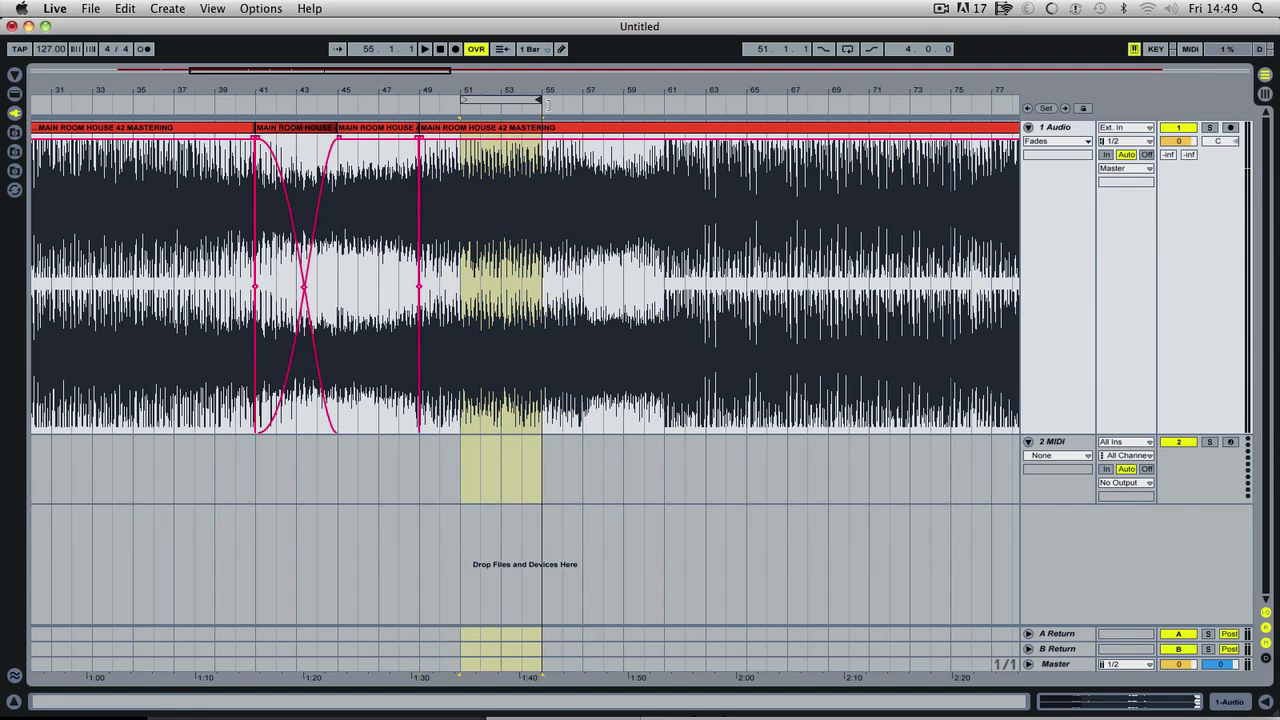
right_click(515, 101)
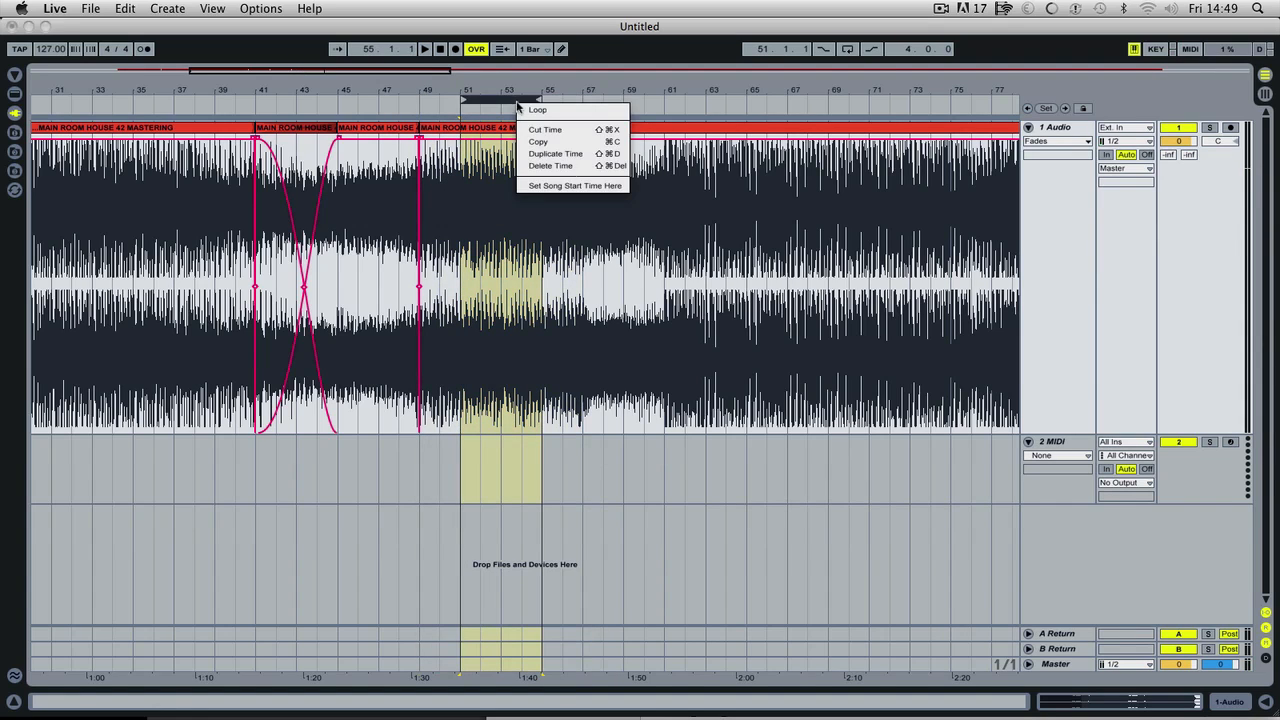
left_click(551, 166)
key("space")
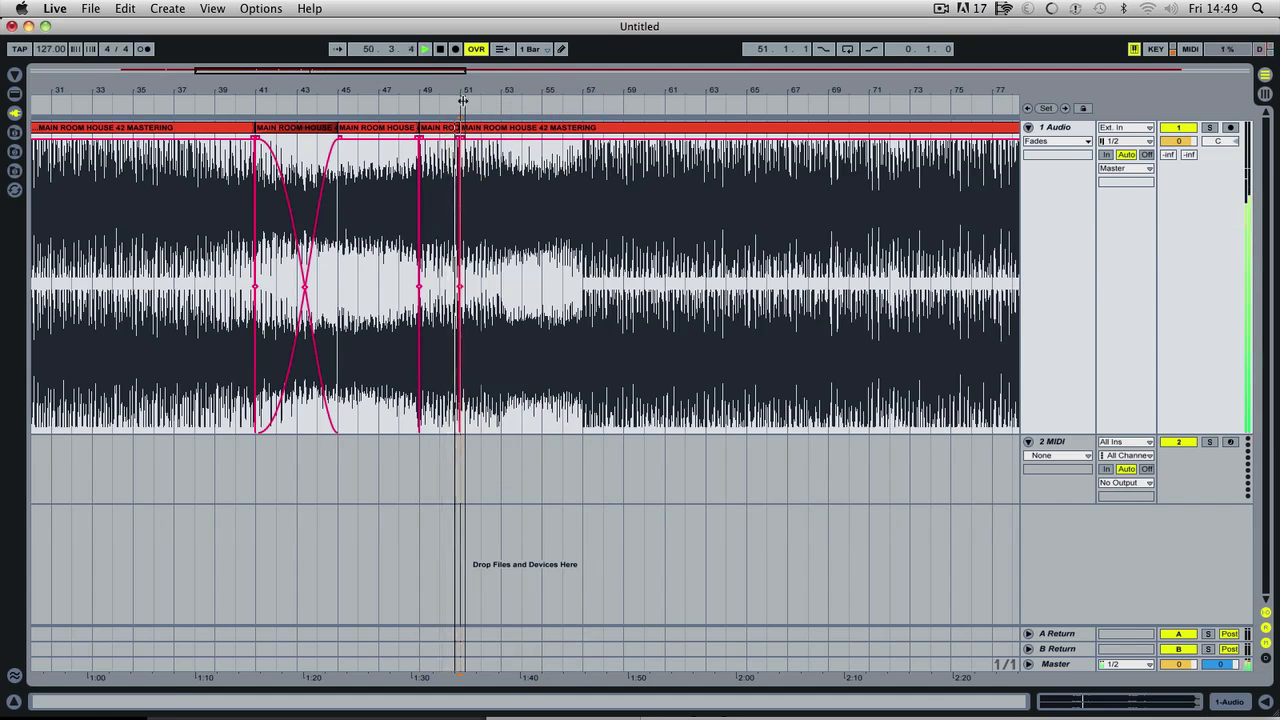
- Set the loop range to bars 57 to 91 and audition that section from about bars 65, 73 and 81
left_click_drag(463, 99, 561, 105)
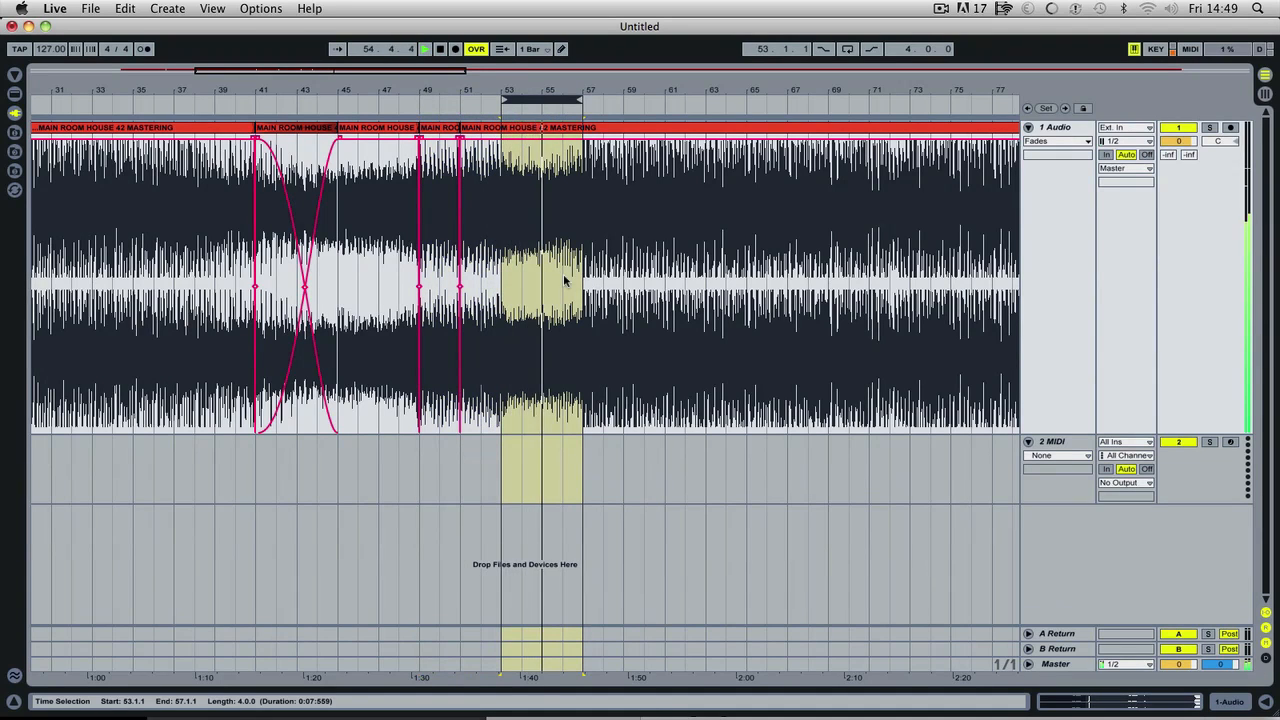
left_click_drag(563, 102, 594, 62)
key("space")
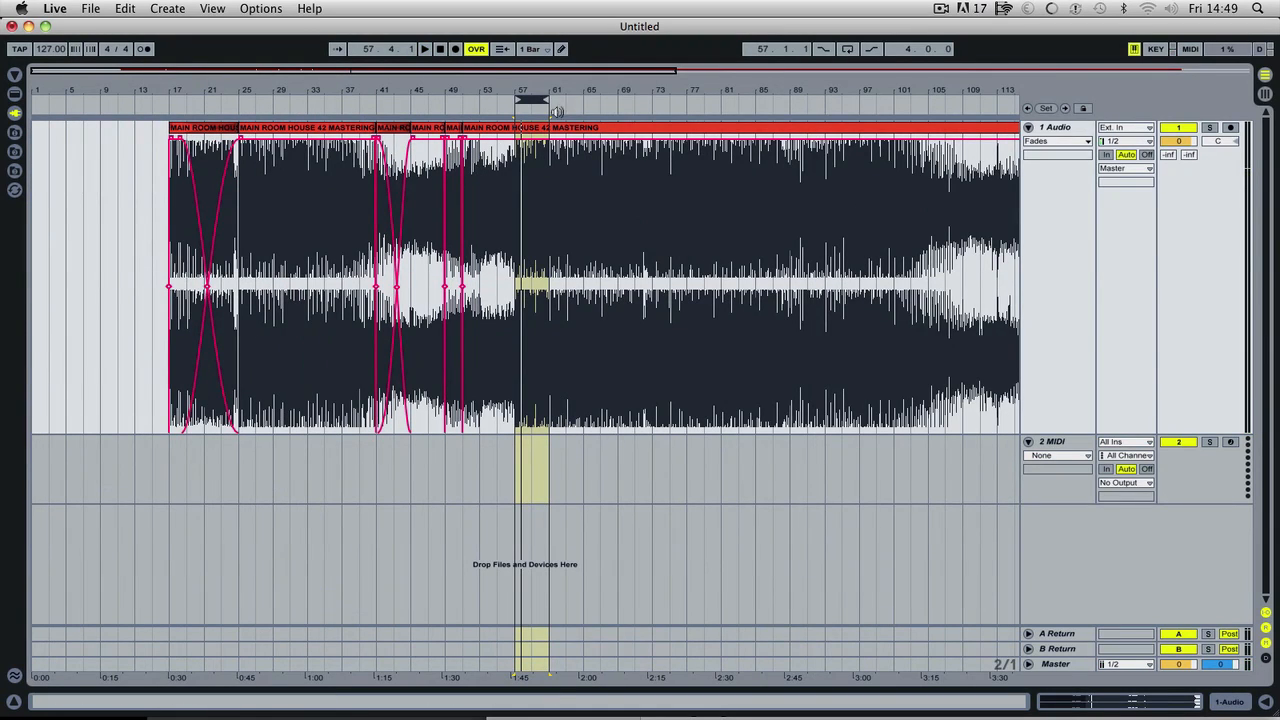
left_click_drag(531, 101, 806, 101)
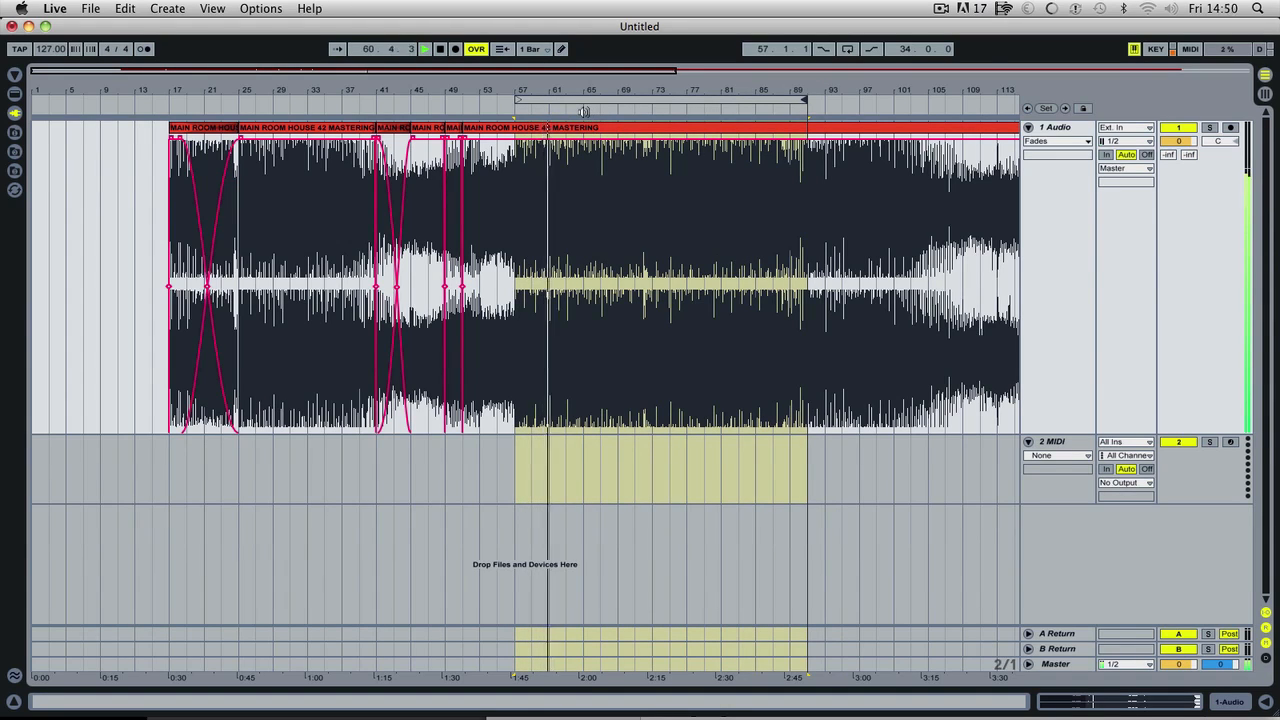
left_click(584, 110)
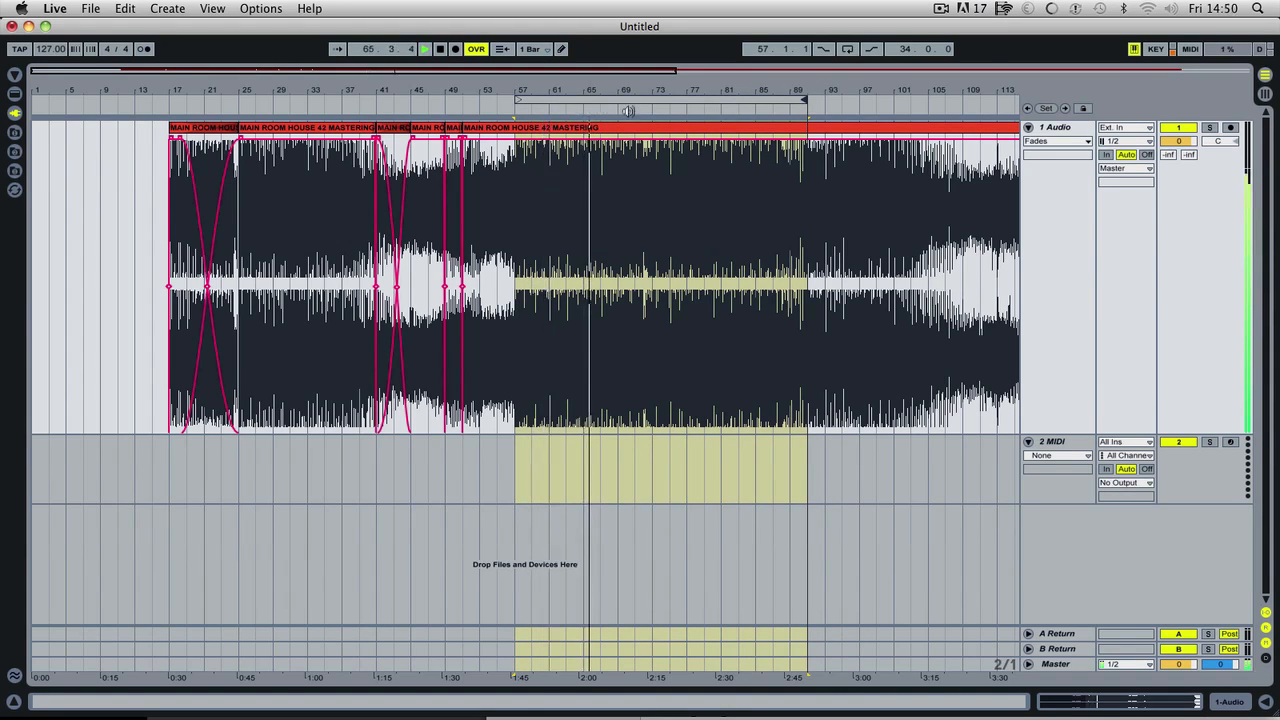
left_click(648, 110)
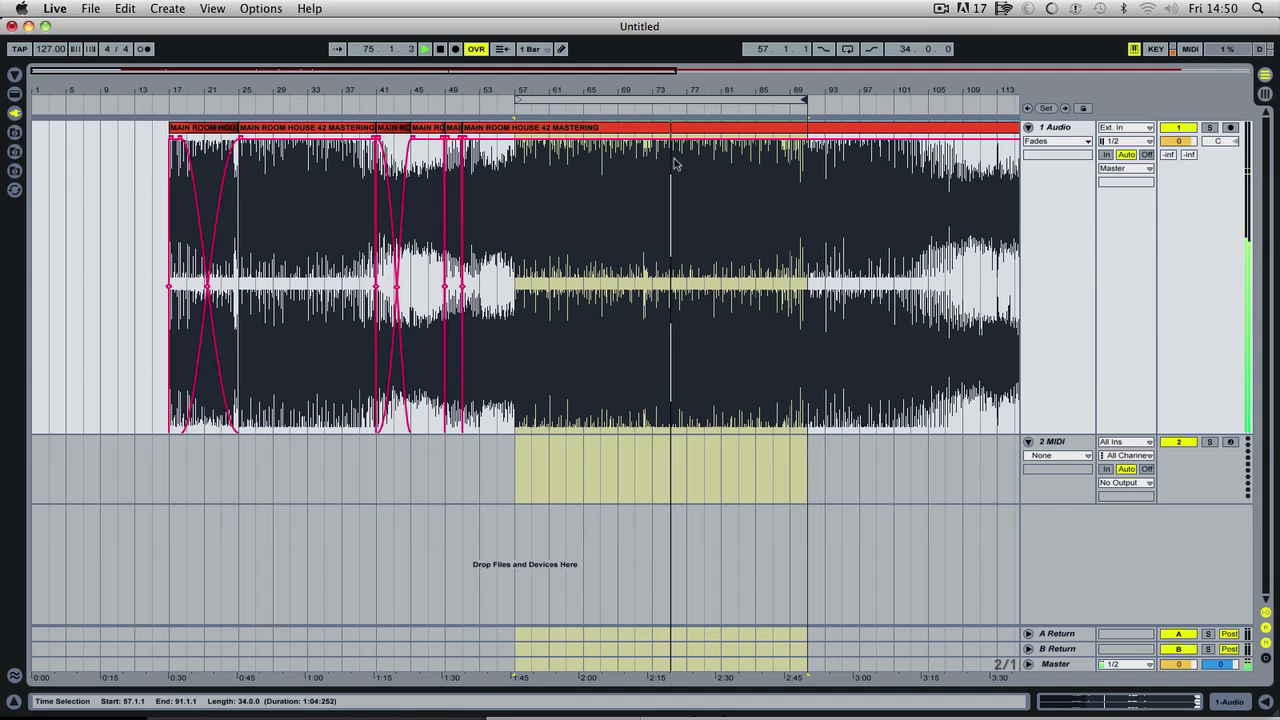
left_click(722, 110)
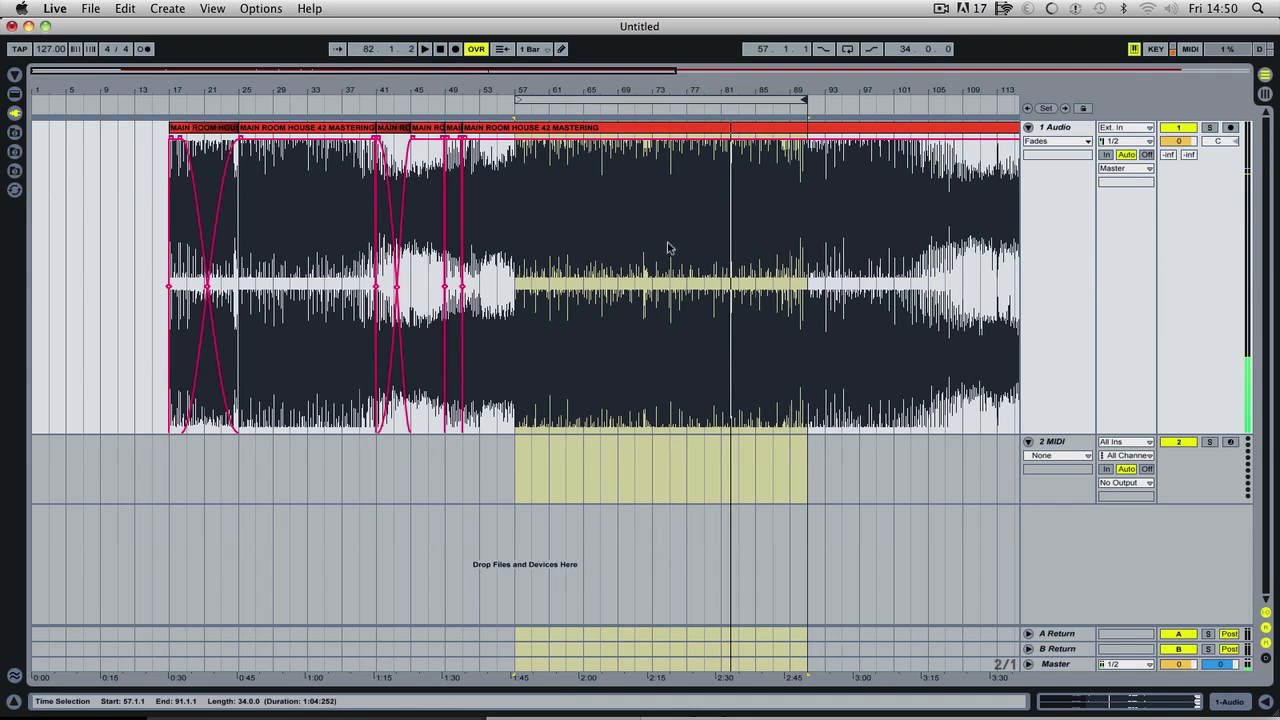
- Delete the time of the eight bars from bar 73 to 81
left_click_drag(516, 100, 653, 100)
left_click_drag(802, 100, 720, 100)
right_click(697, 101)
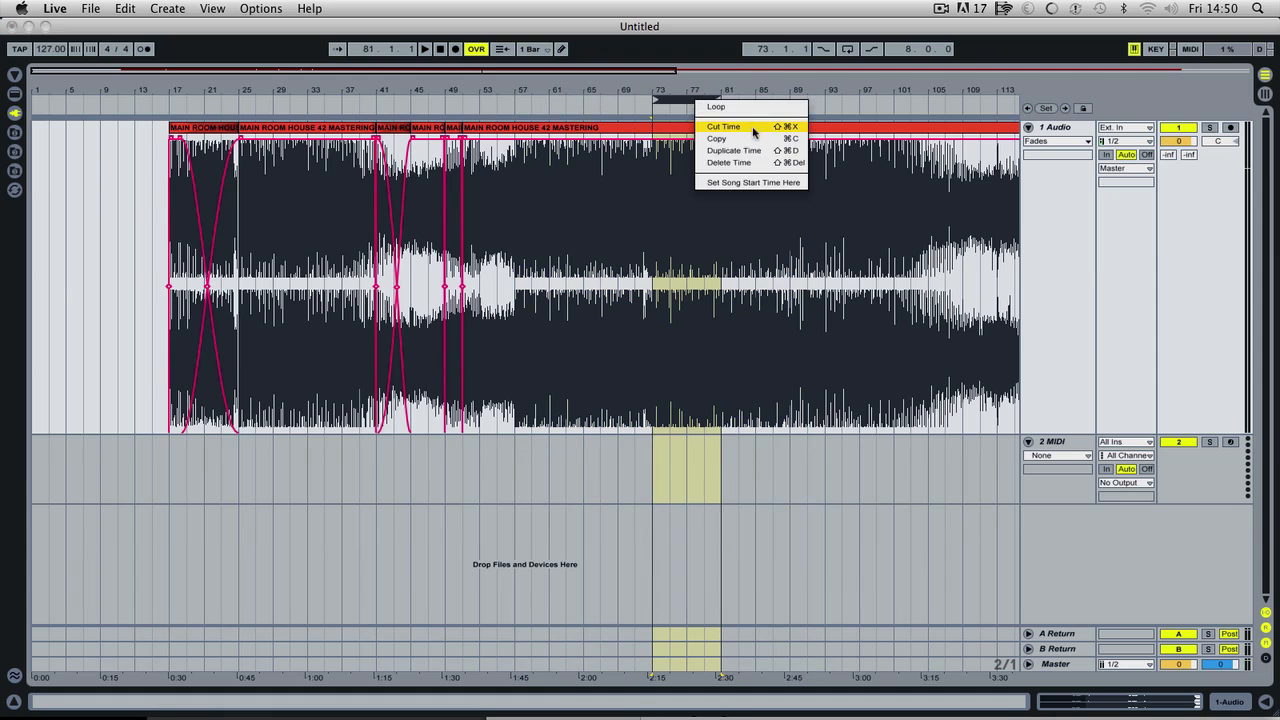
left_click(742, 162)
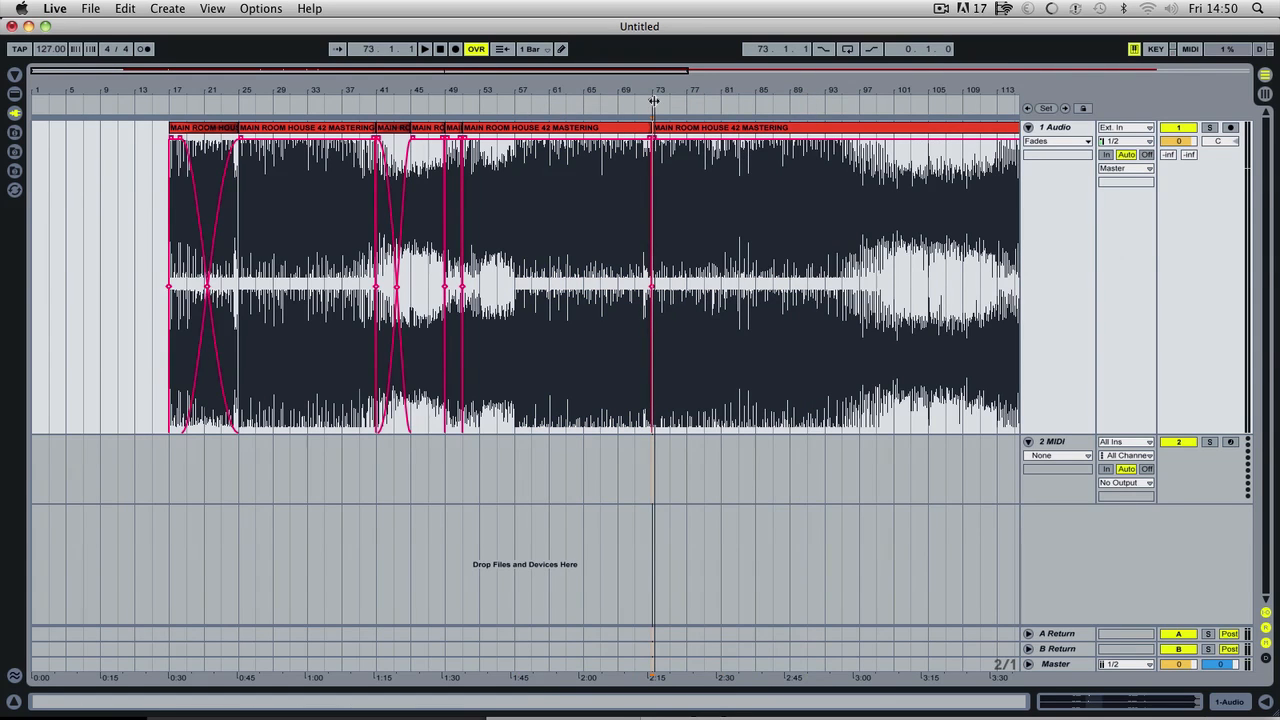
- Play from bar 57, delete the time from bar 65 to just after bar 73, and audition the join
left_click_drag(651, 100, 584, 103)
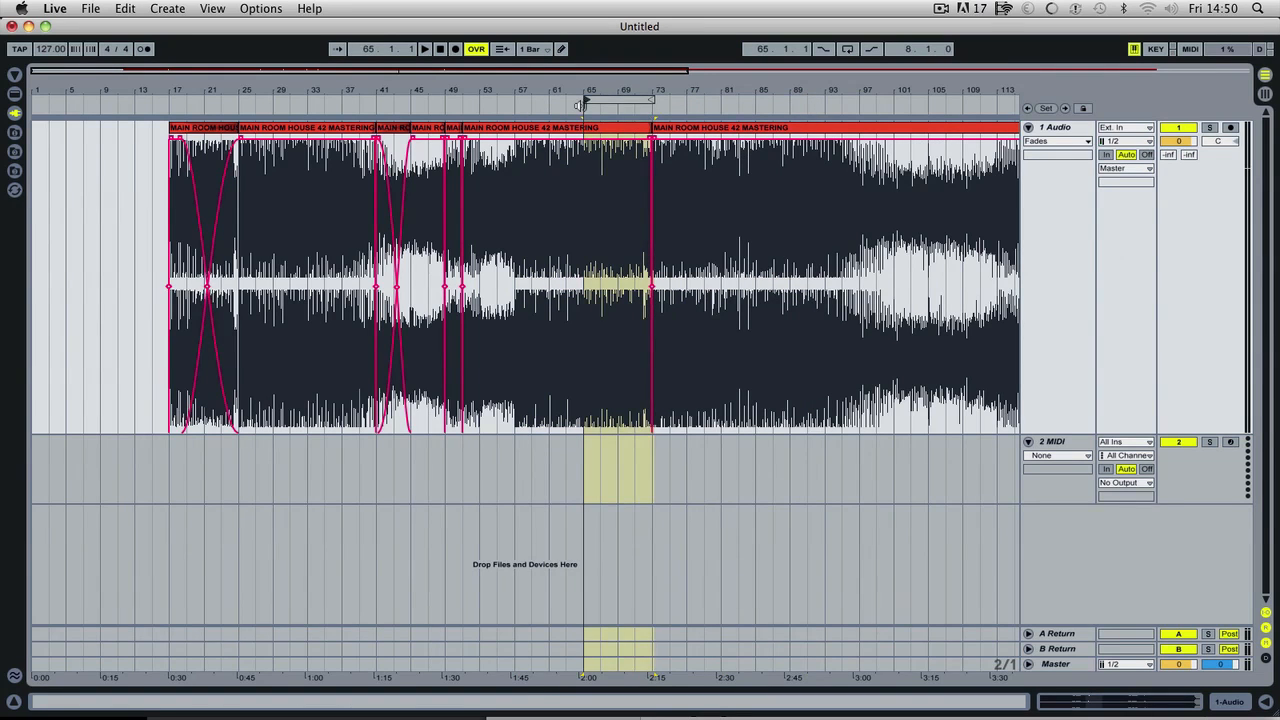
left_click(514, 104)
left_click_drag(600, 97, 567, 100)
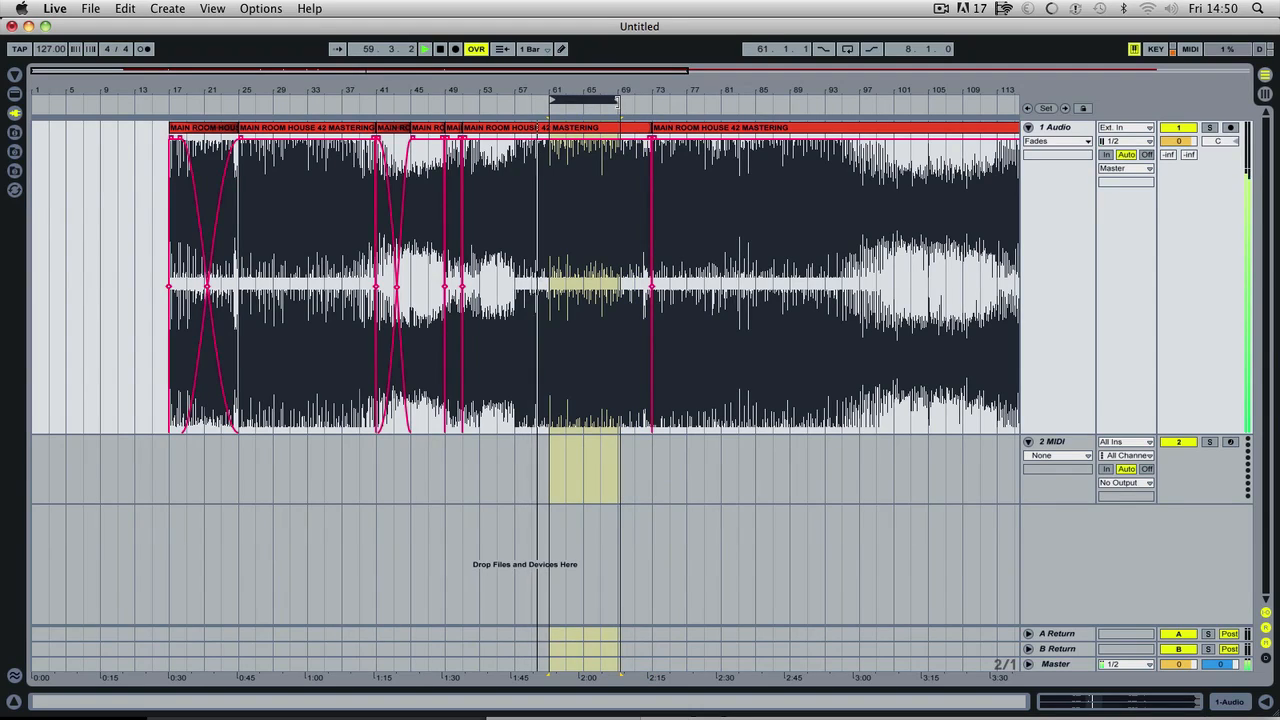
left_click_drag(618, 100, 627, 99)
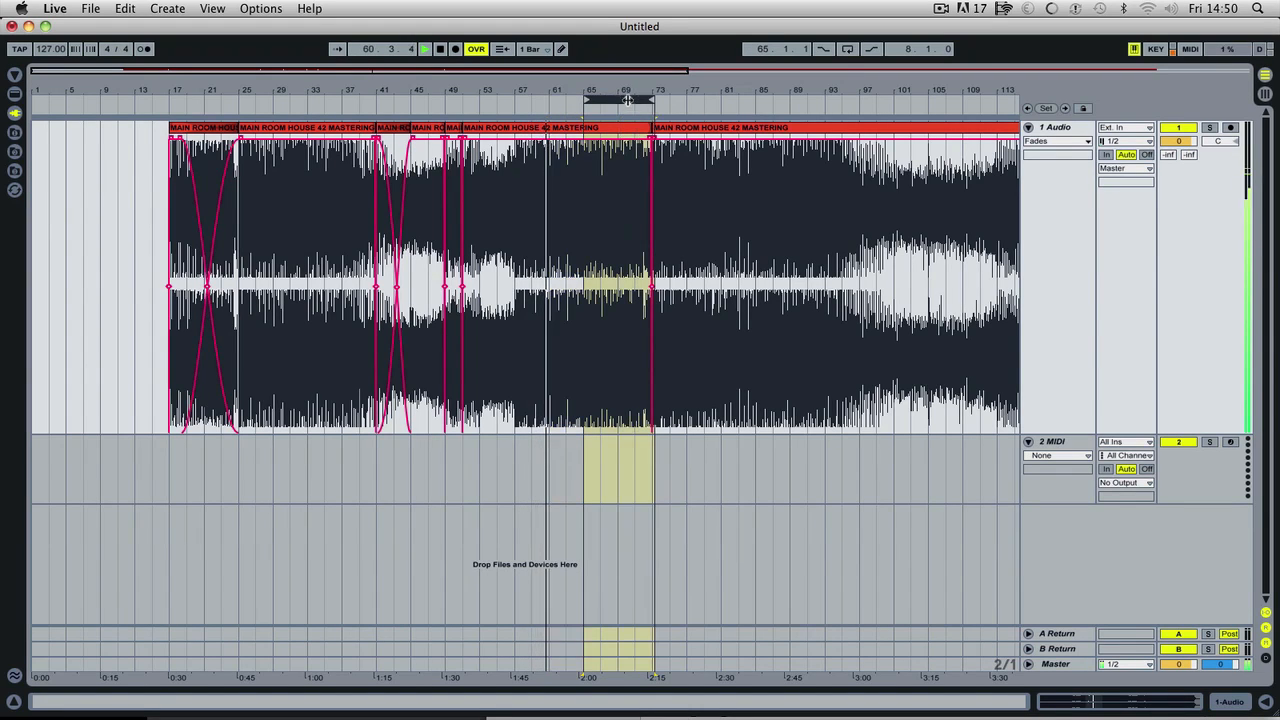
key("space")
right_click(627, 100)
left_click(665, 165)
key("space")
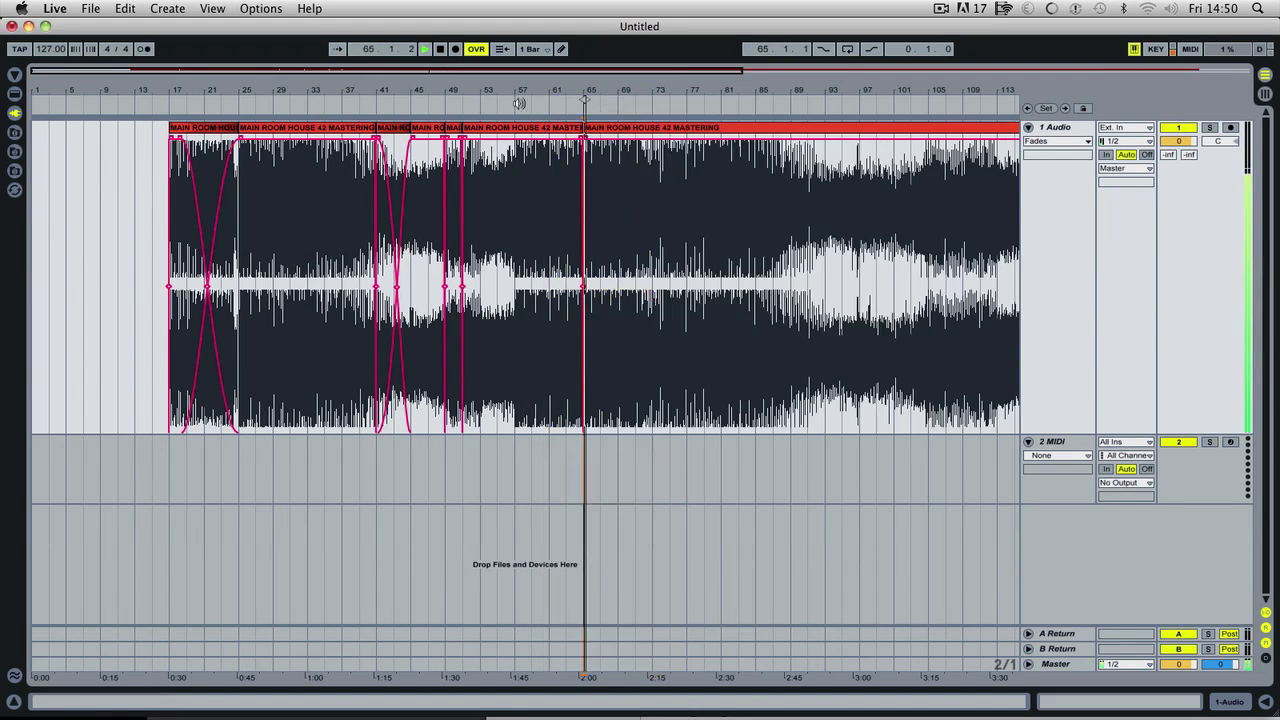
- Undo the last two time deletions and play the restored section from bar 57
left_click_drag(585, 100, 535, 96)
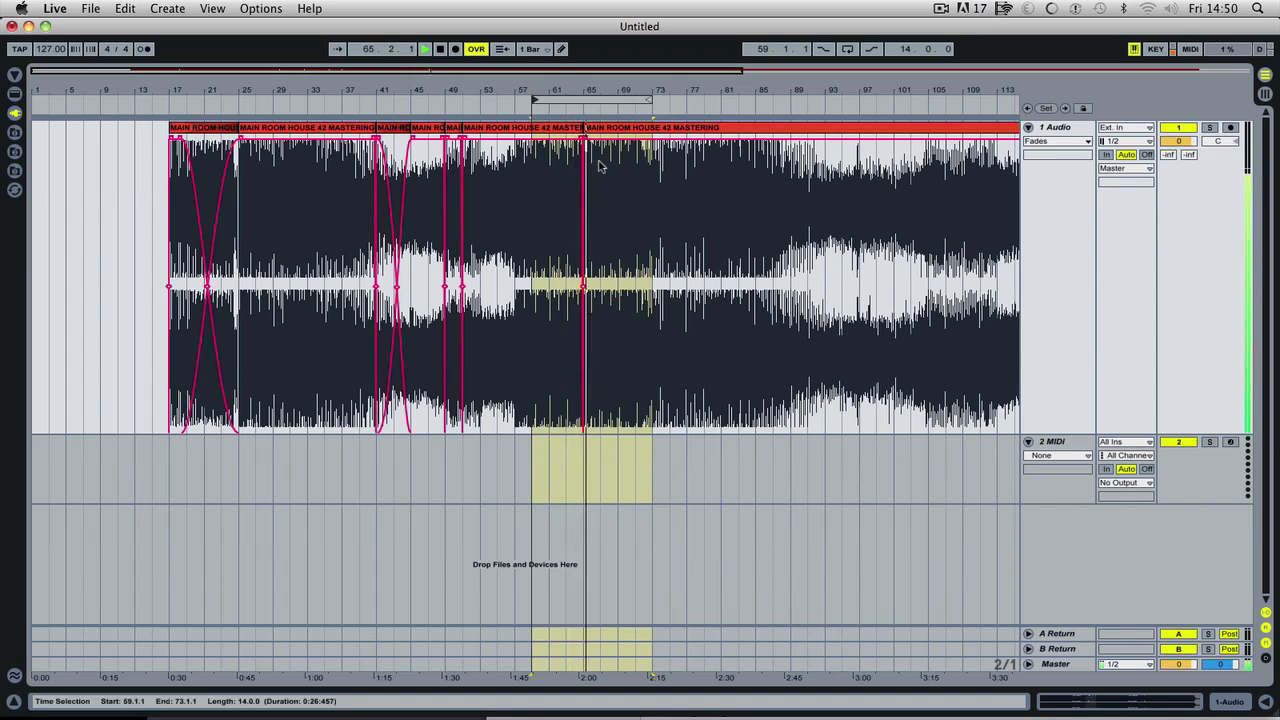
key("super+z")
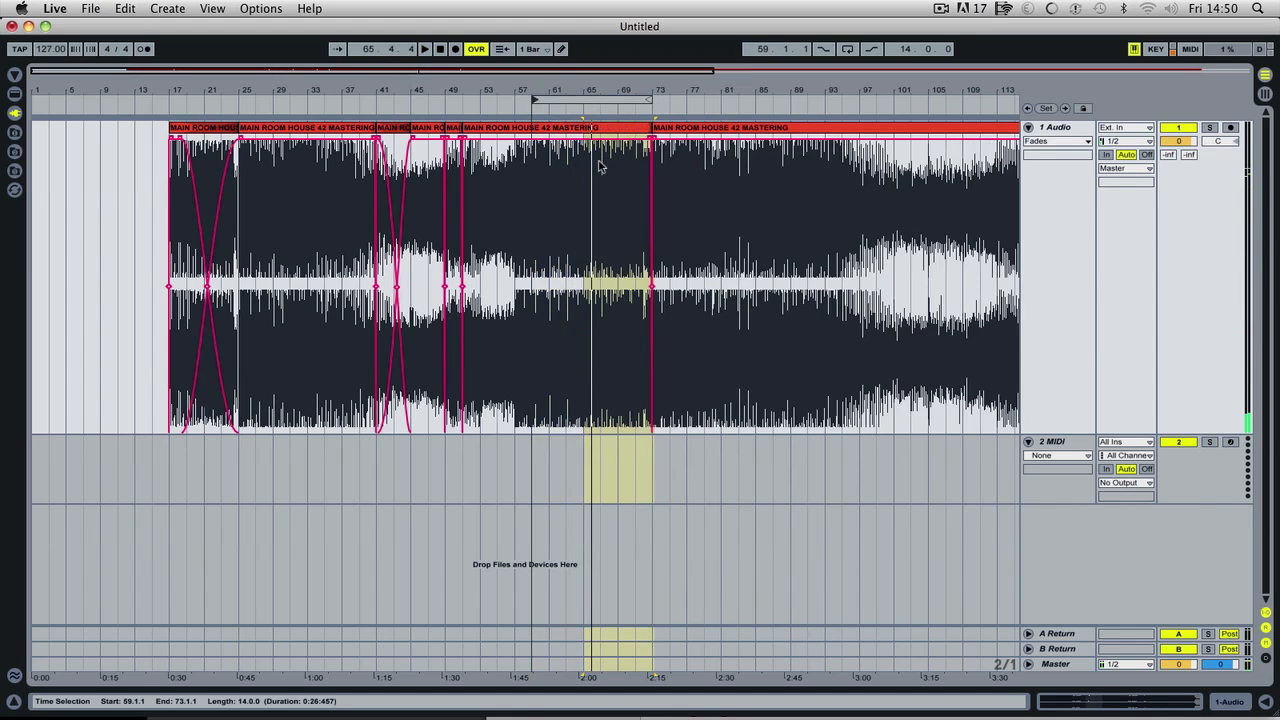
key("super+d")
key("space")
left_click(519, 111)
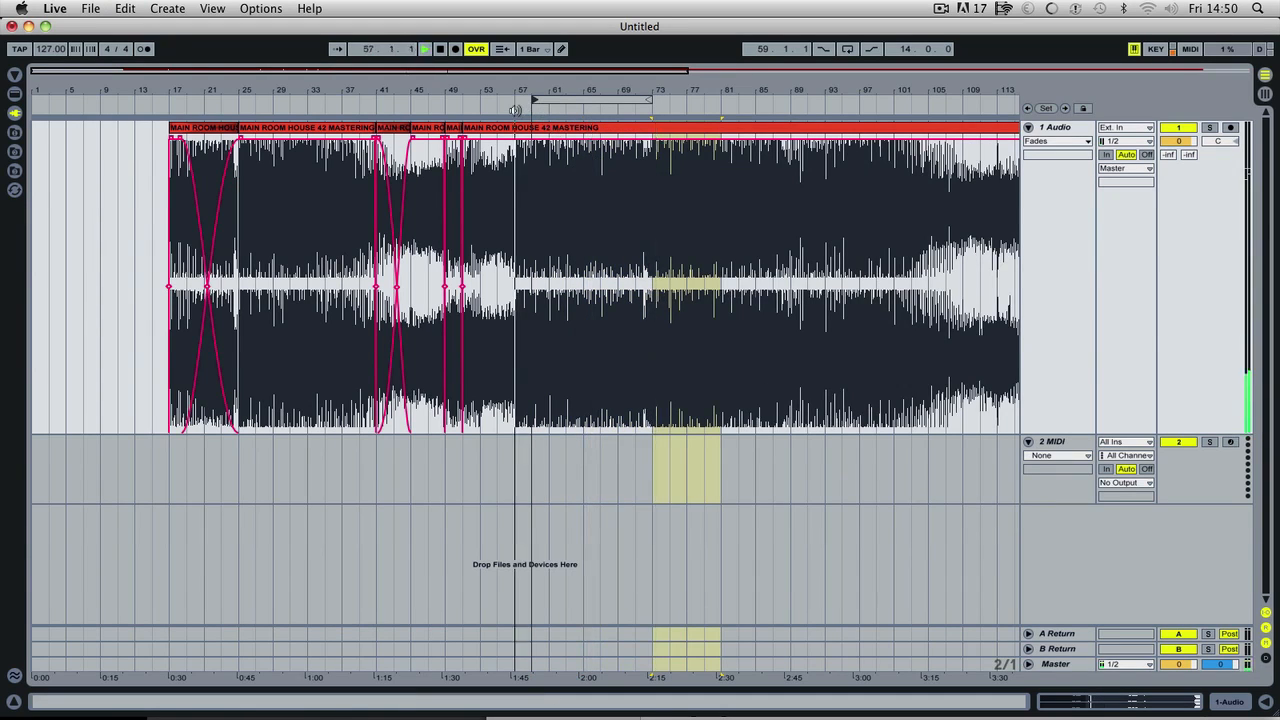
- Set the loop range to exactly eight bars from bar 65 to 73 and delete that time
left_click_drag(572, 100, 555, 100)
mouse_move(632, 99)
left_mouse_down()
mouse_move(565, 100)
mouse_move(617, 100)
left_mouse_up()
right_click(614, 101)
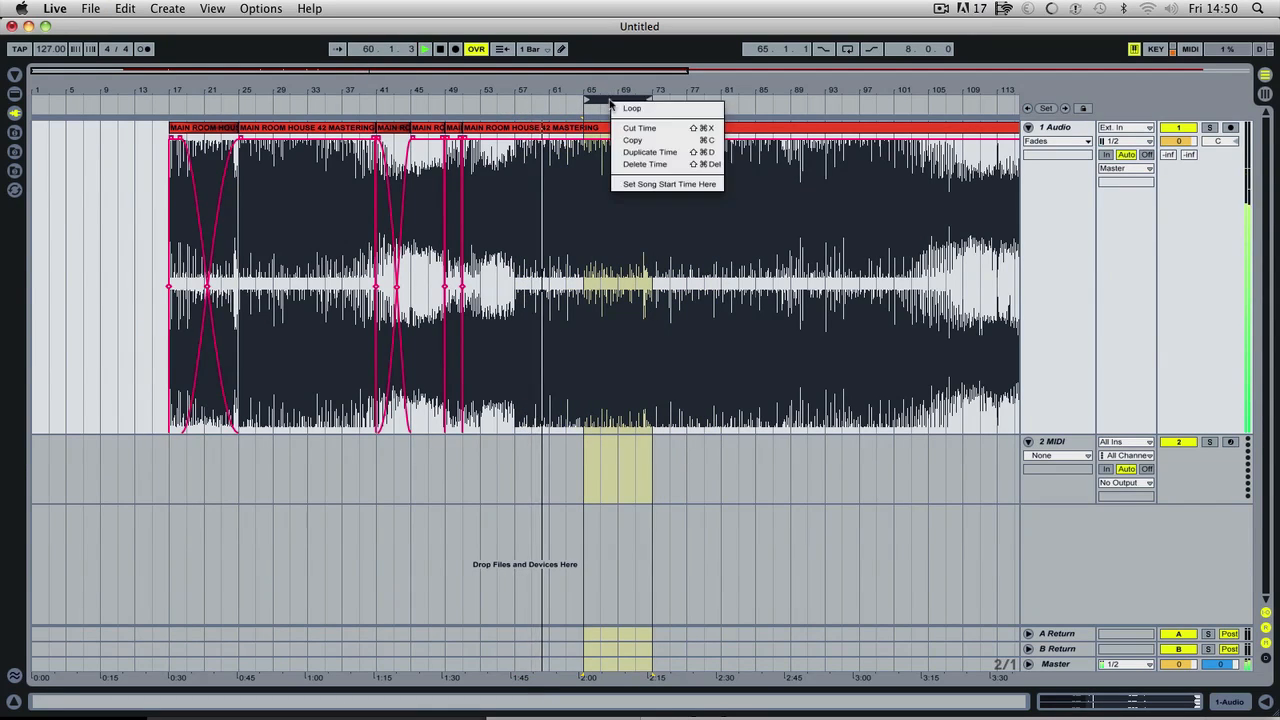
left_click(665, 155)
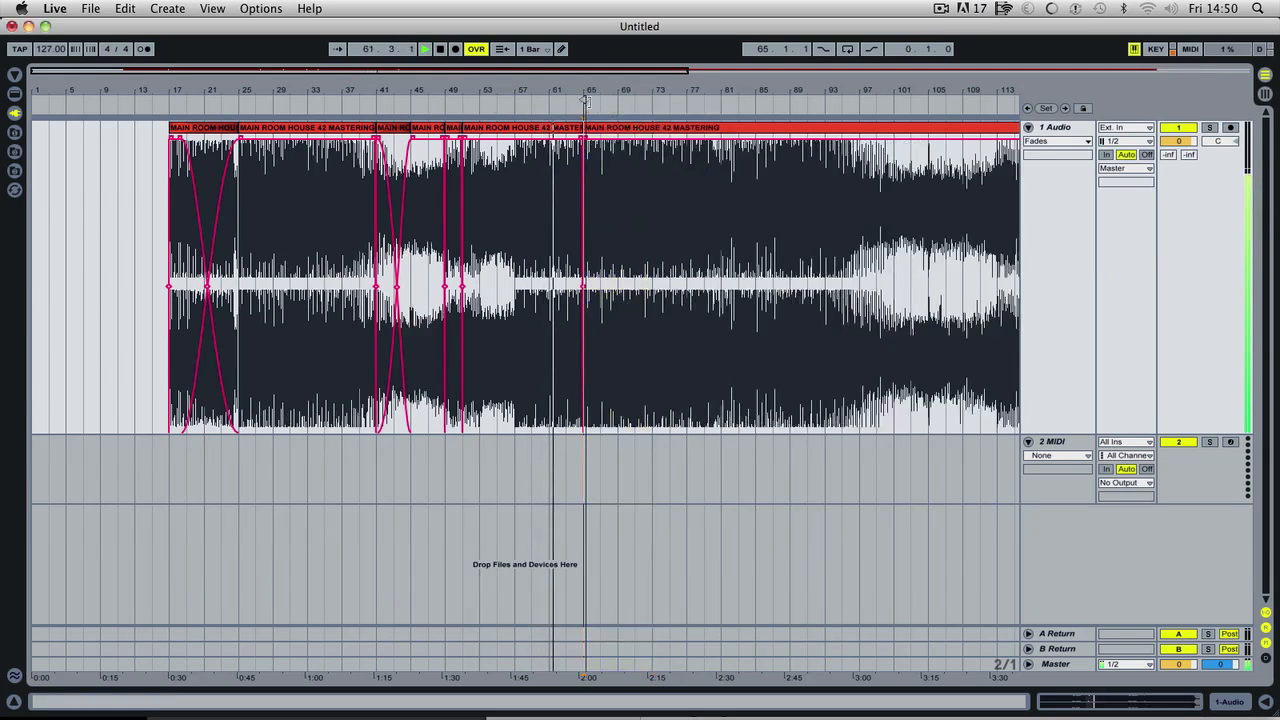
- Delete a further eight bars of time from bar 65 to 73 and play the join
left_click(586, 100)
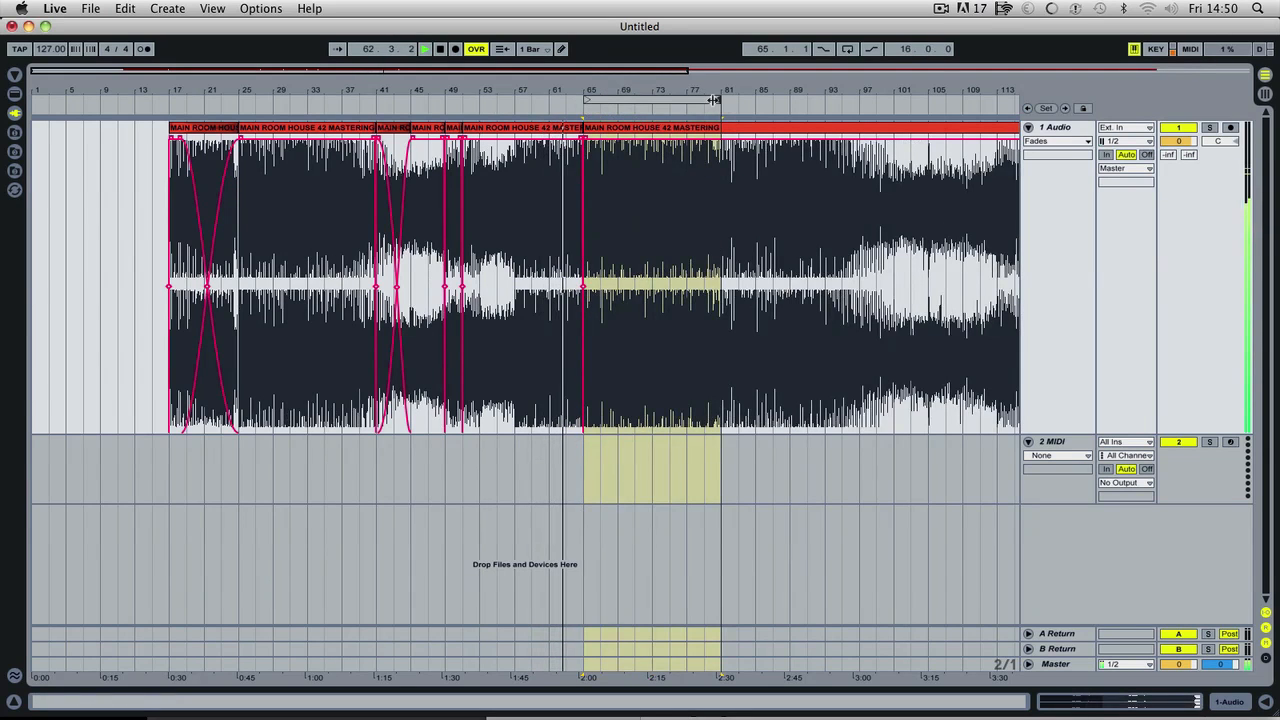
left_click_drag(713, 100, 645, 101)
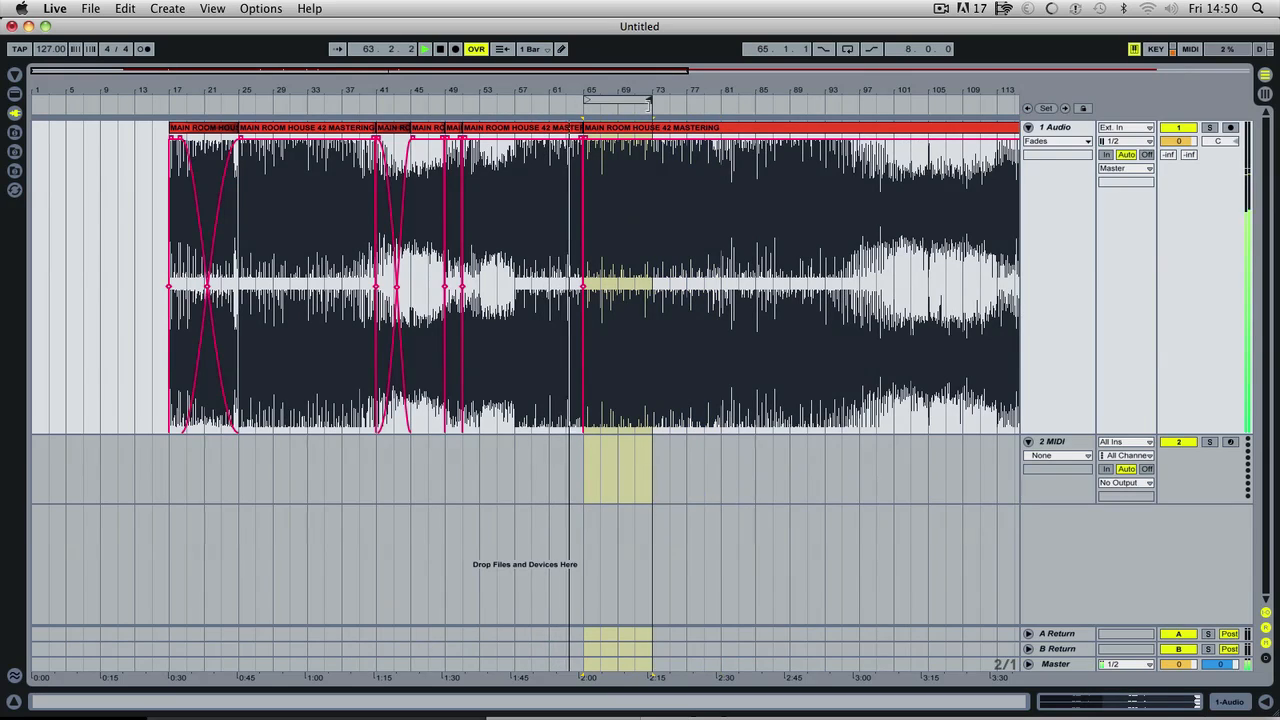
left_click(617, 101)
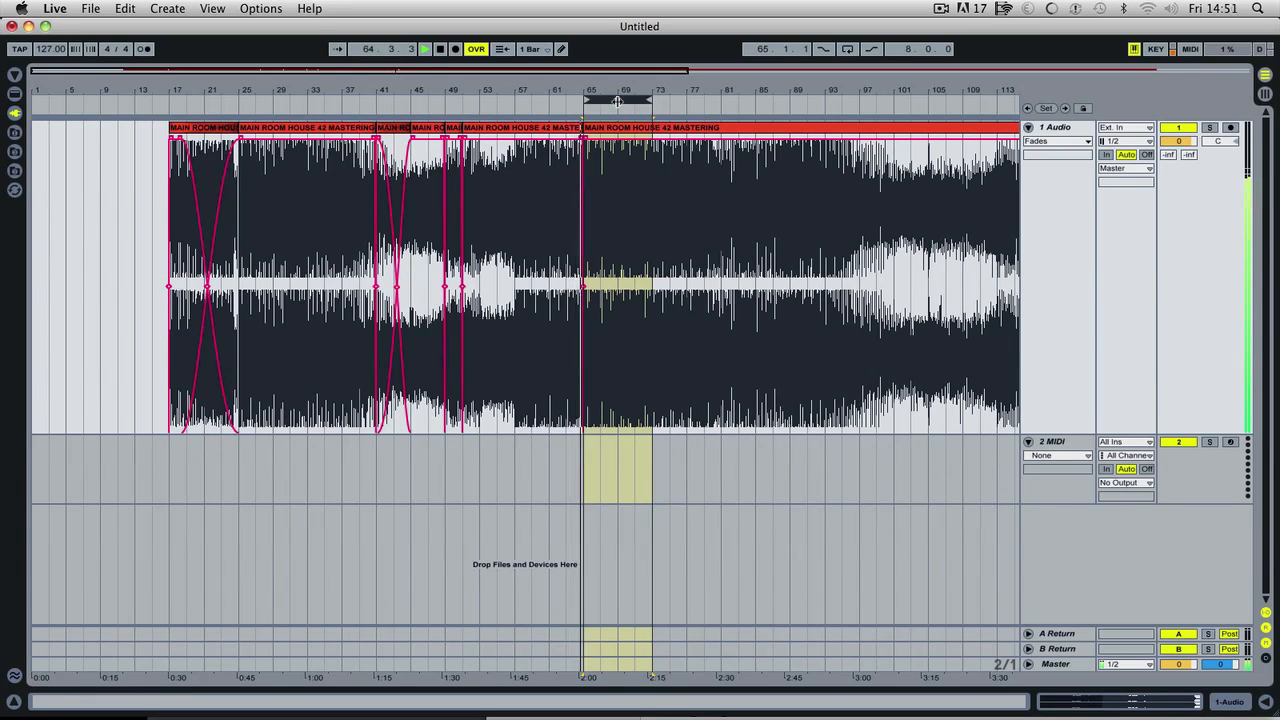
right_click(617, 101)
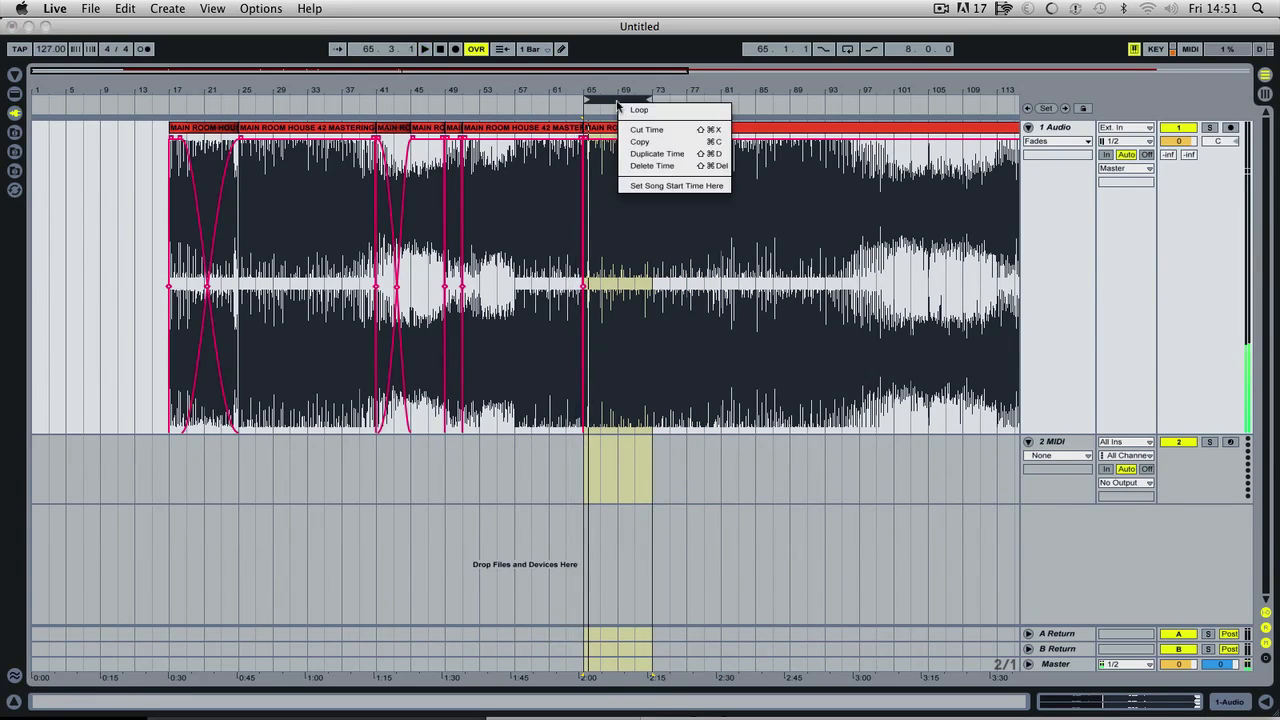
left_click(650, 164)
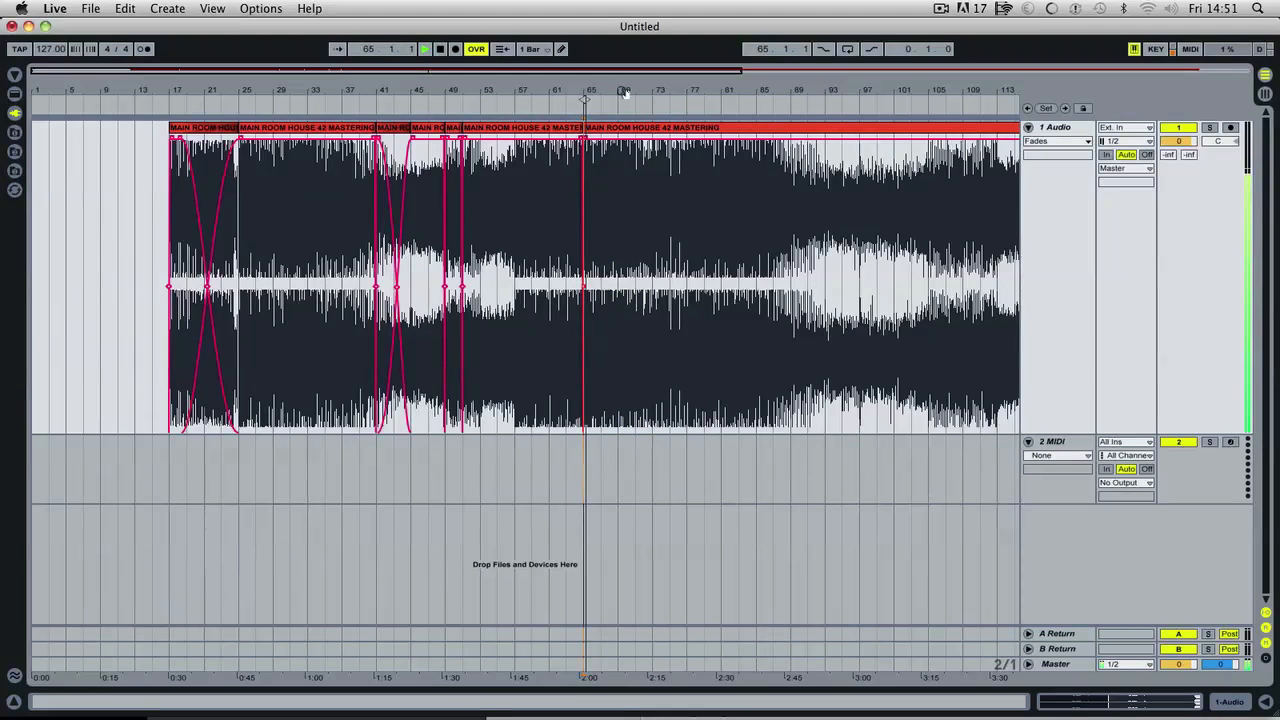
- Set the loop range to the 18 bars from bar 57 to 75 and audition the join at bar 65
left_click_drag(585, 100, 665, 101)
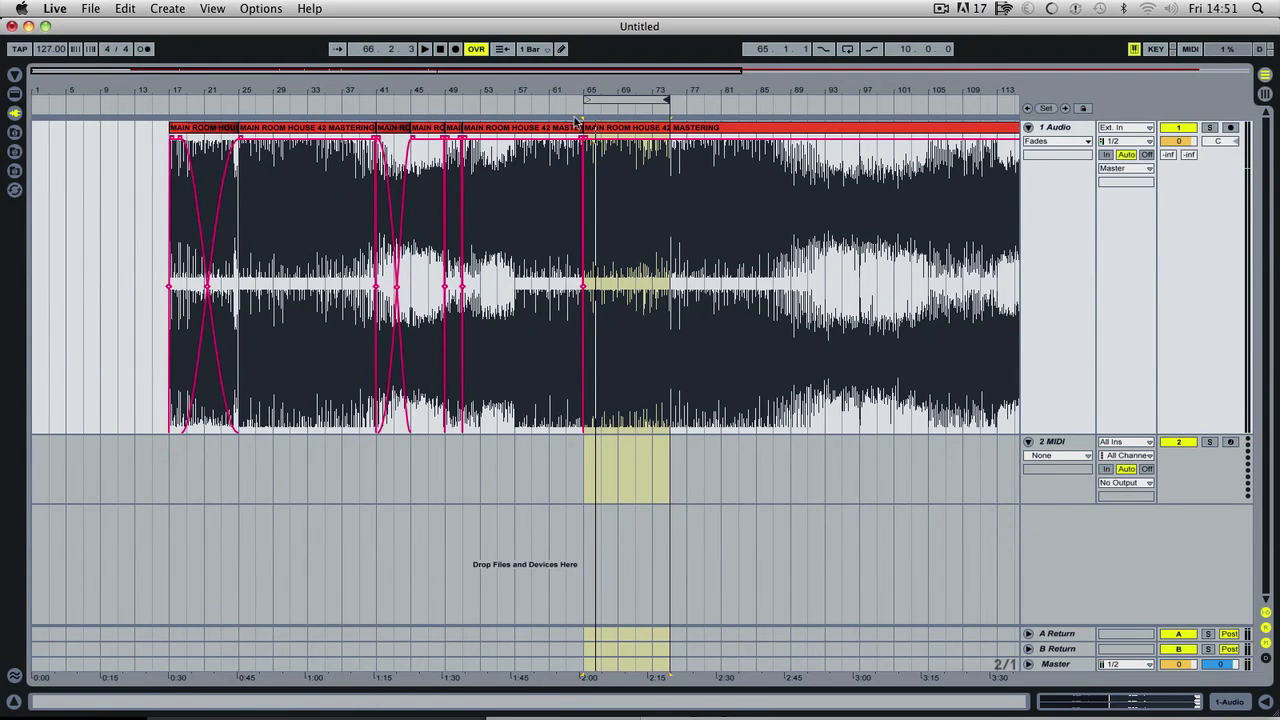
left_click_drag(587, 100, 516, 104)
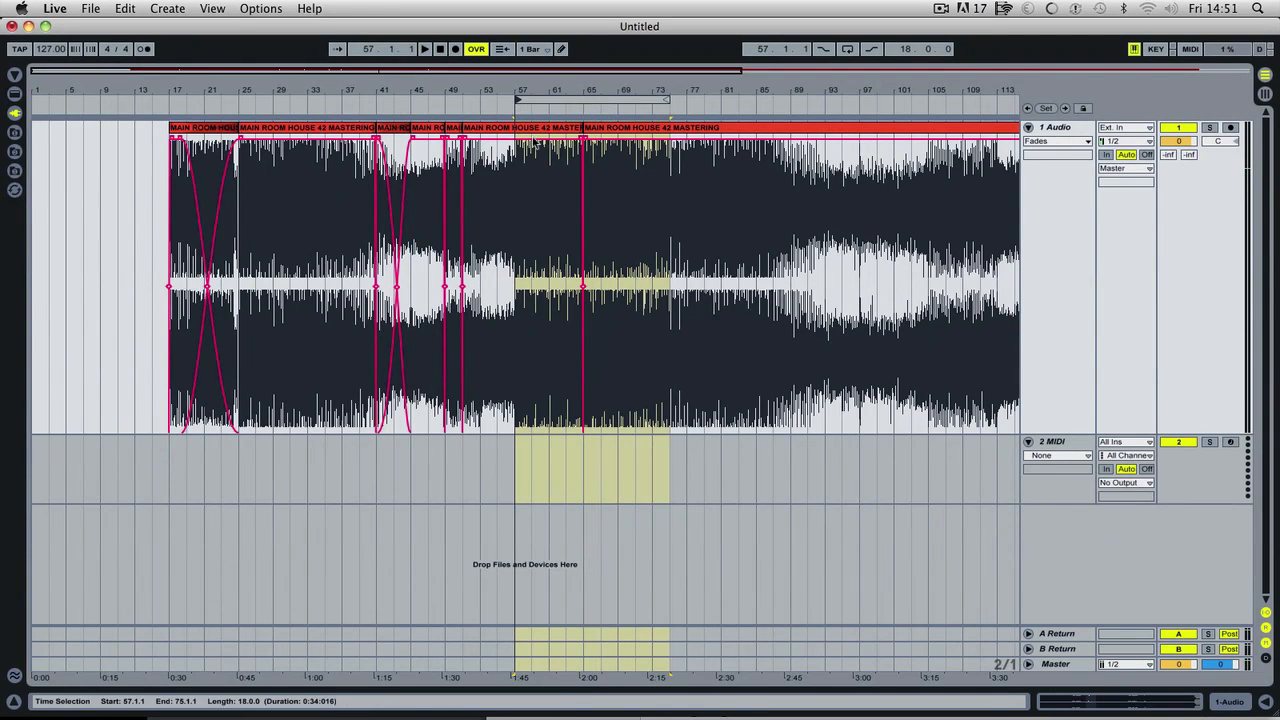
left_click(576, 108)
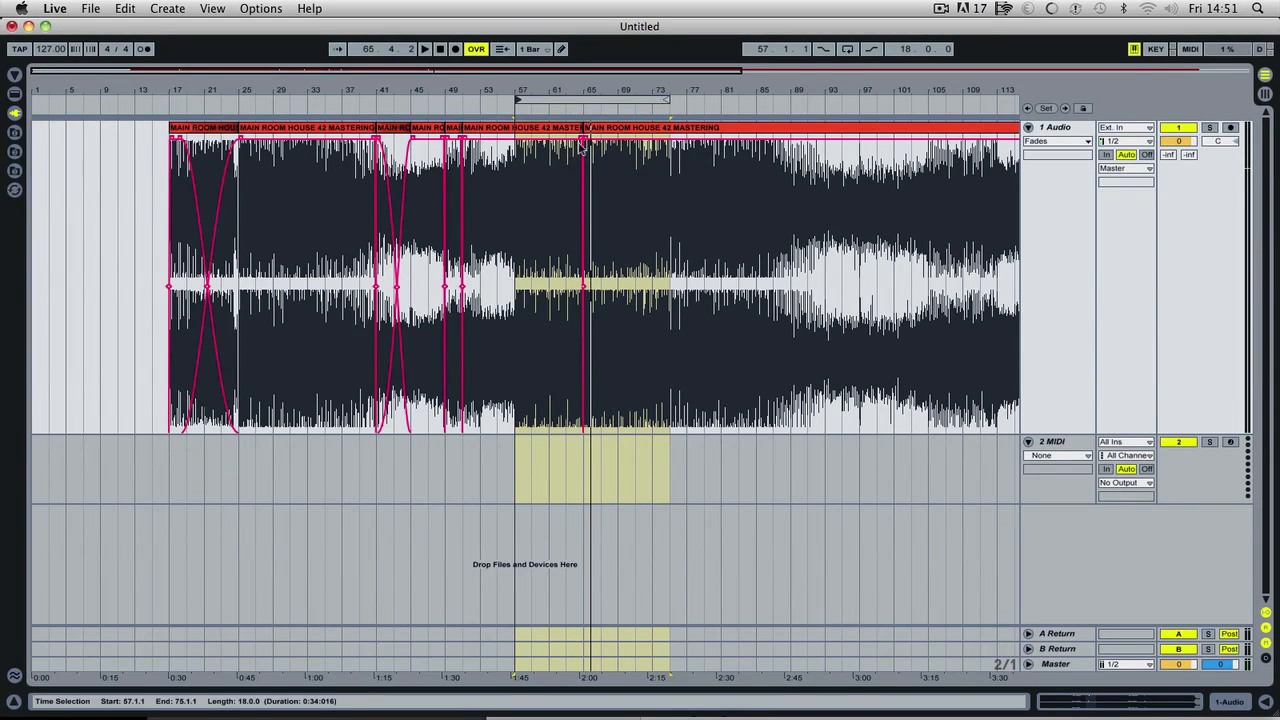
- Create a crossfade into the join at bar 65, starting at about bar 62, and play it through
left_click_drag(587, 142, 563, 143)
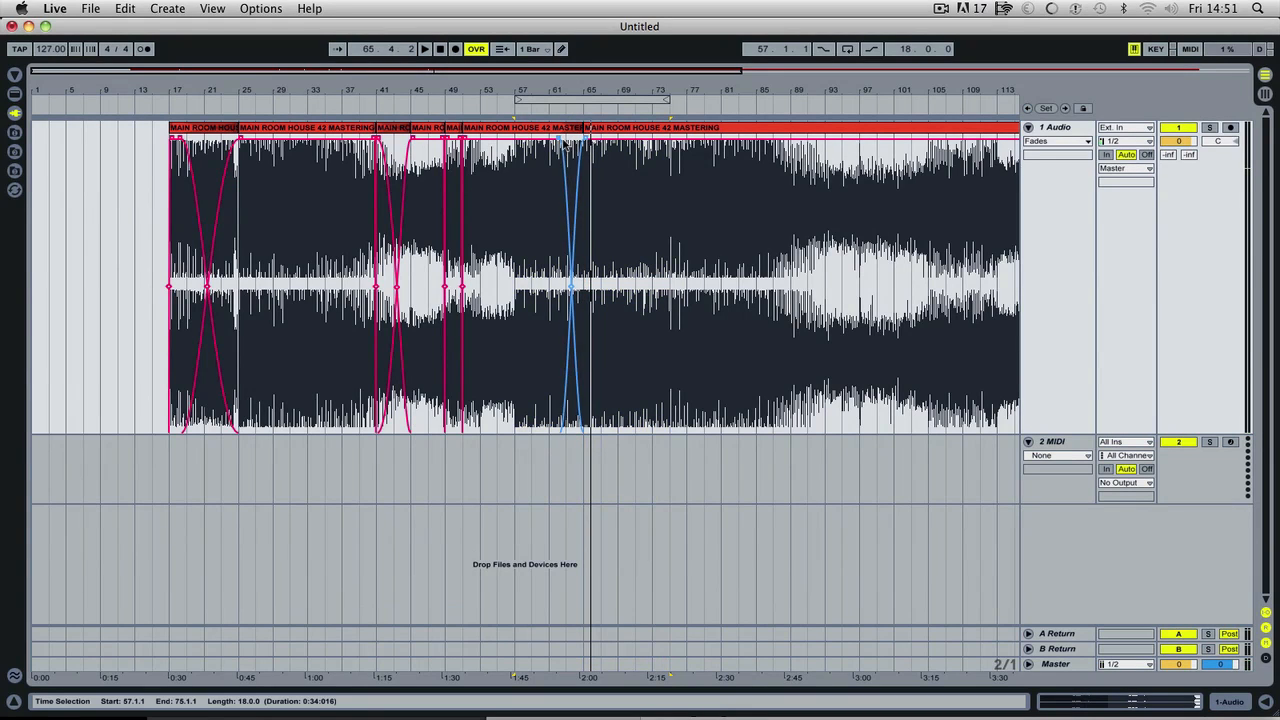
left_click(563, 107)
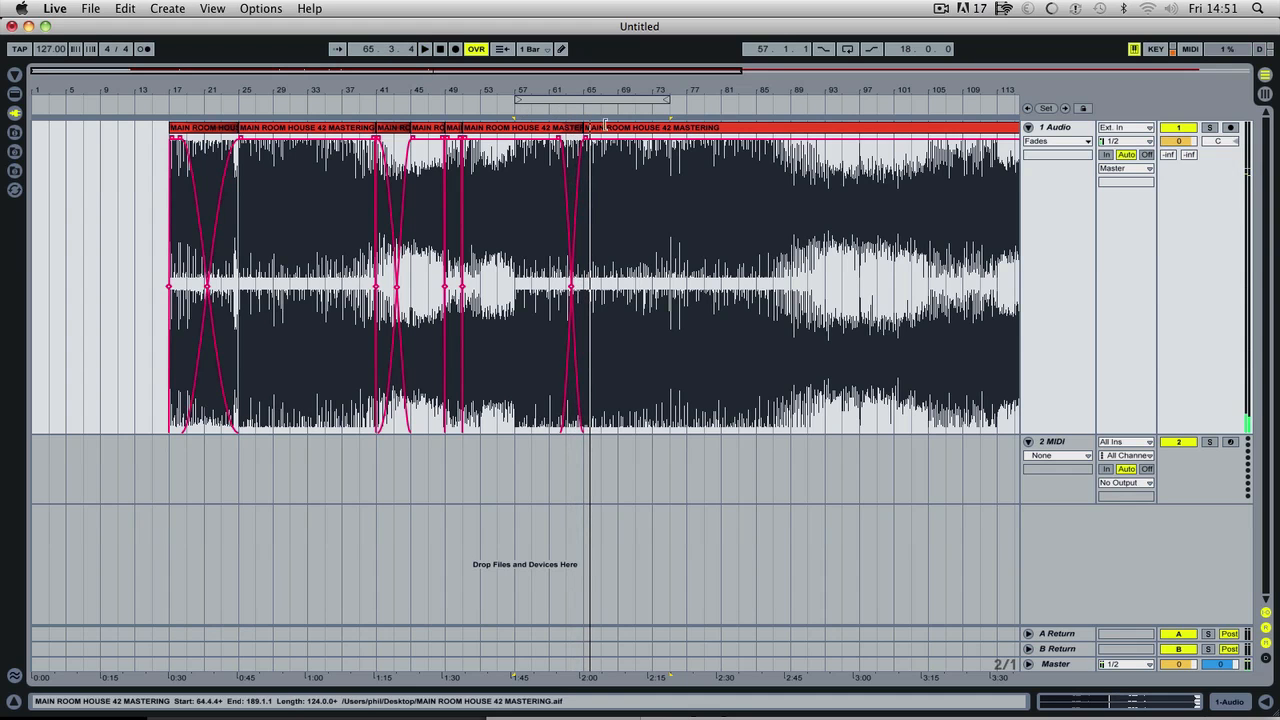
- Play the track around bar 73 and split the audio clip at bar 73
left_click_drag(618, 98, 434, 124)
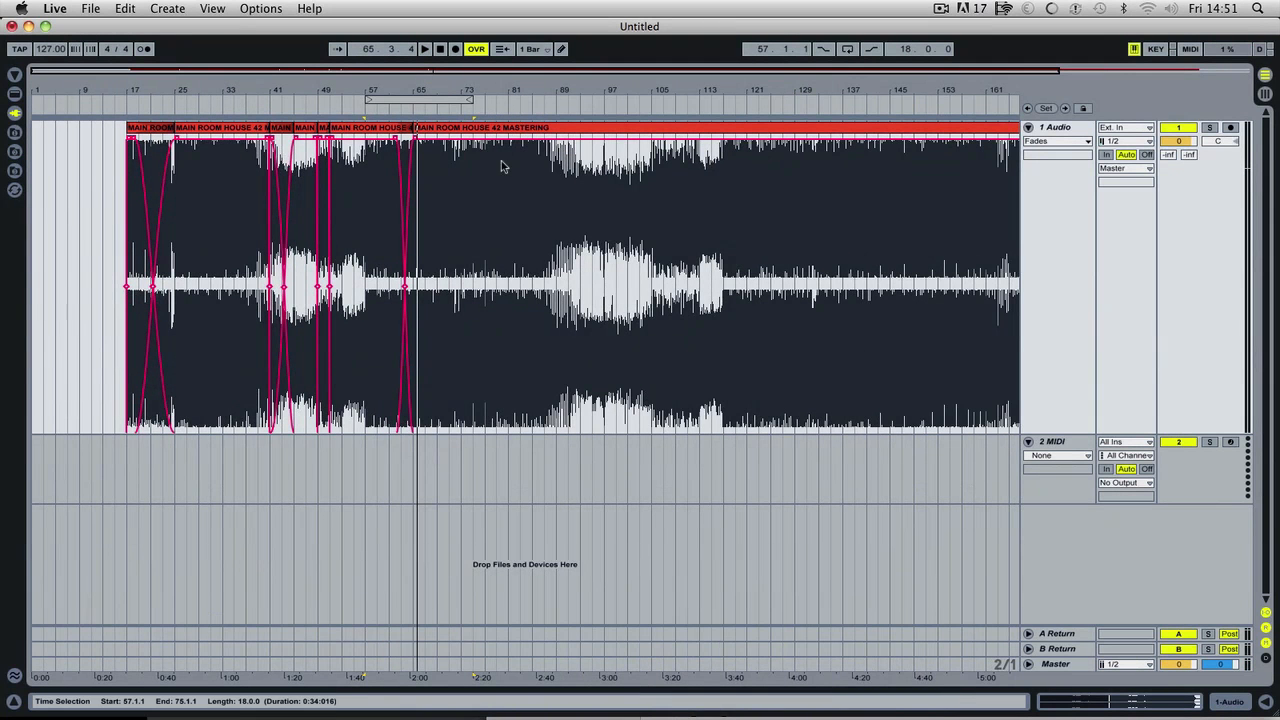
left_click(455, 105)
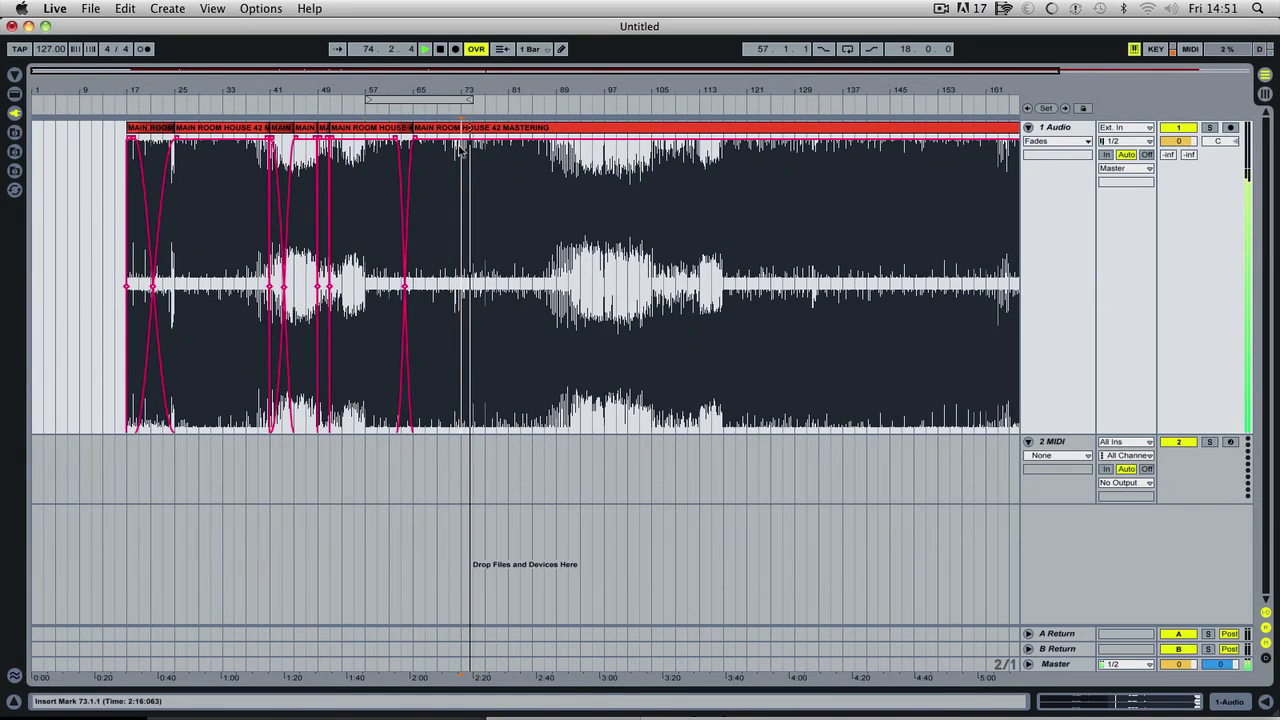
key("super+e")
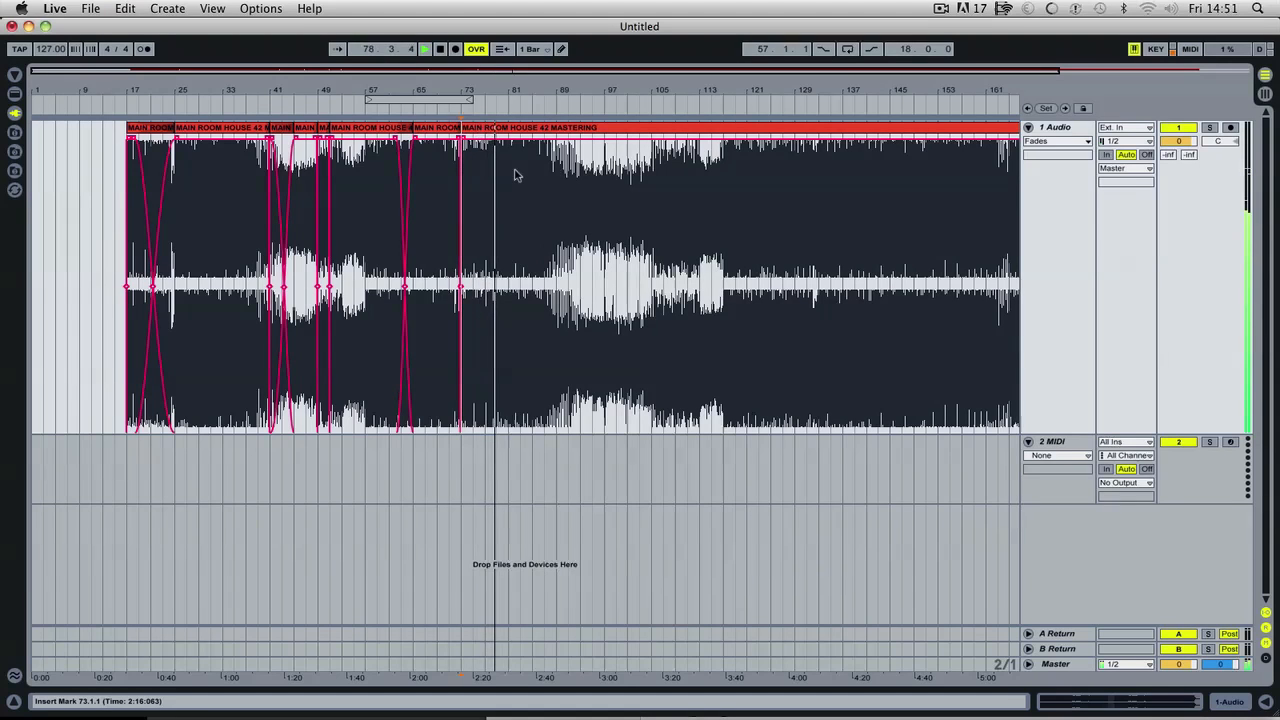
- Set the loop range to the eight bars from bar 77 to 85 and delete that time
left_click_drag(449, 100, 562, 102)
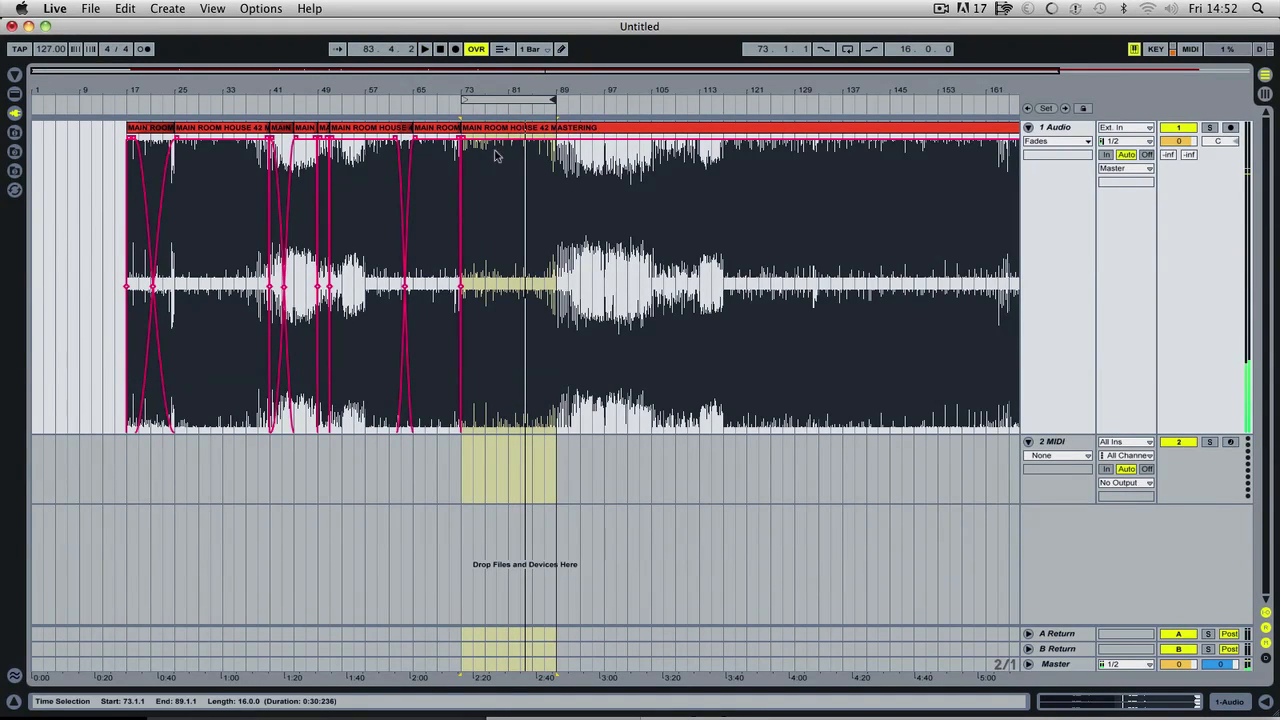
left_click_drag(465, 100, 530, 101)
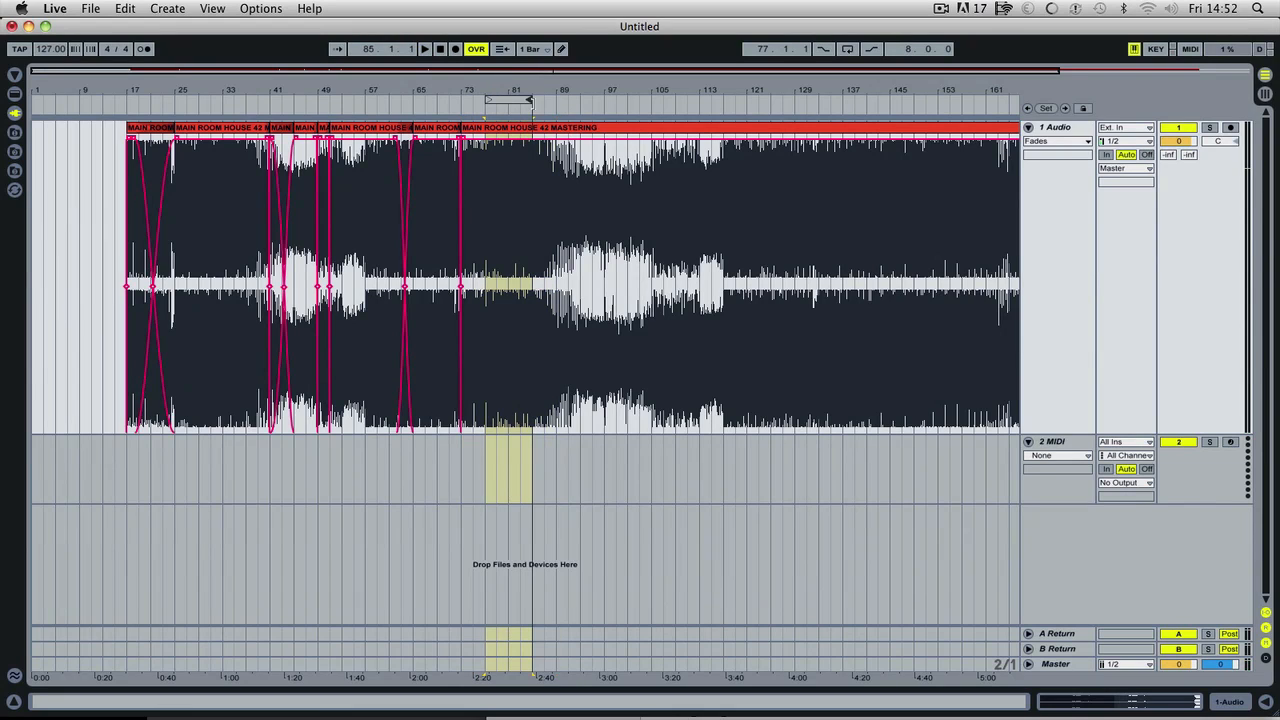
right_click(507, 99)
left_click(545, 161)
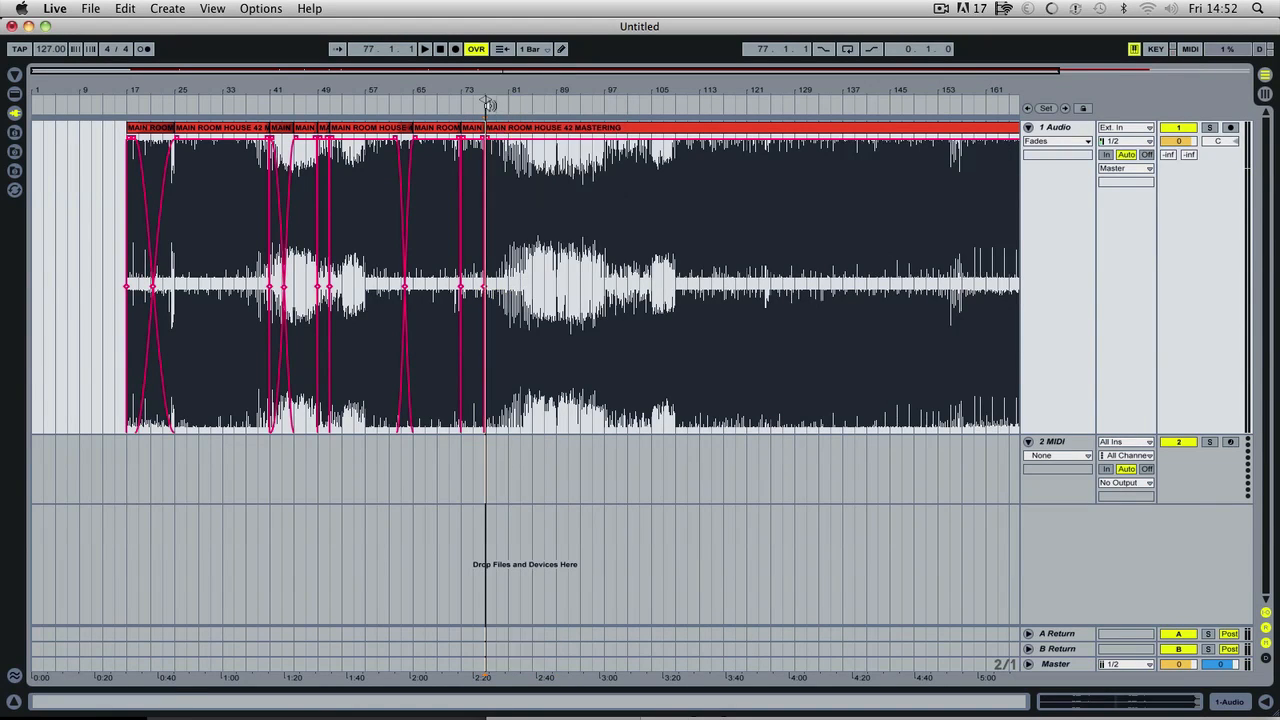
- Create a crossfade into the join at bar 77, starting at about bar 73, and play it through
left_click_drag(491, 93, 390, 145)
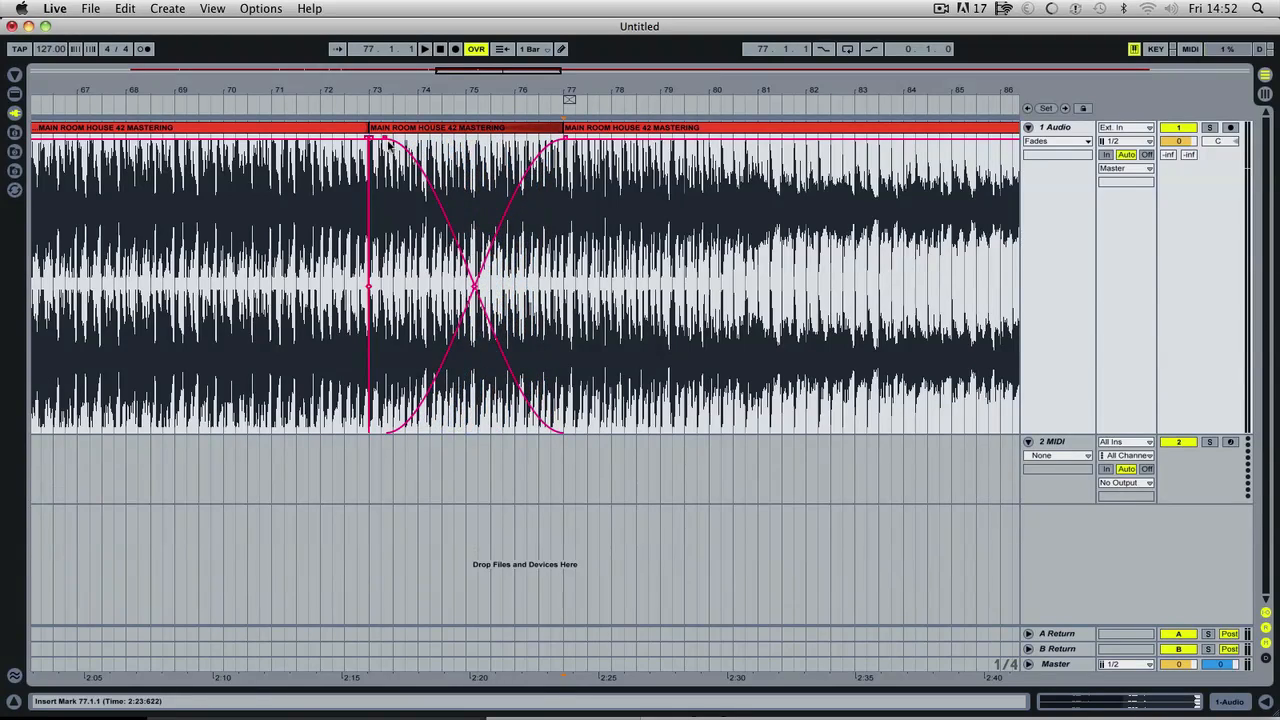
left_click(355, 103)
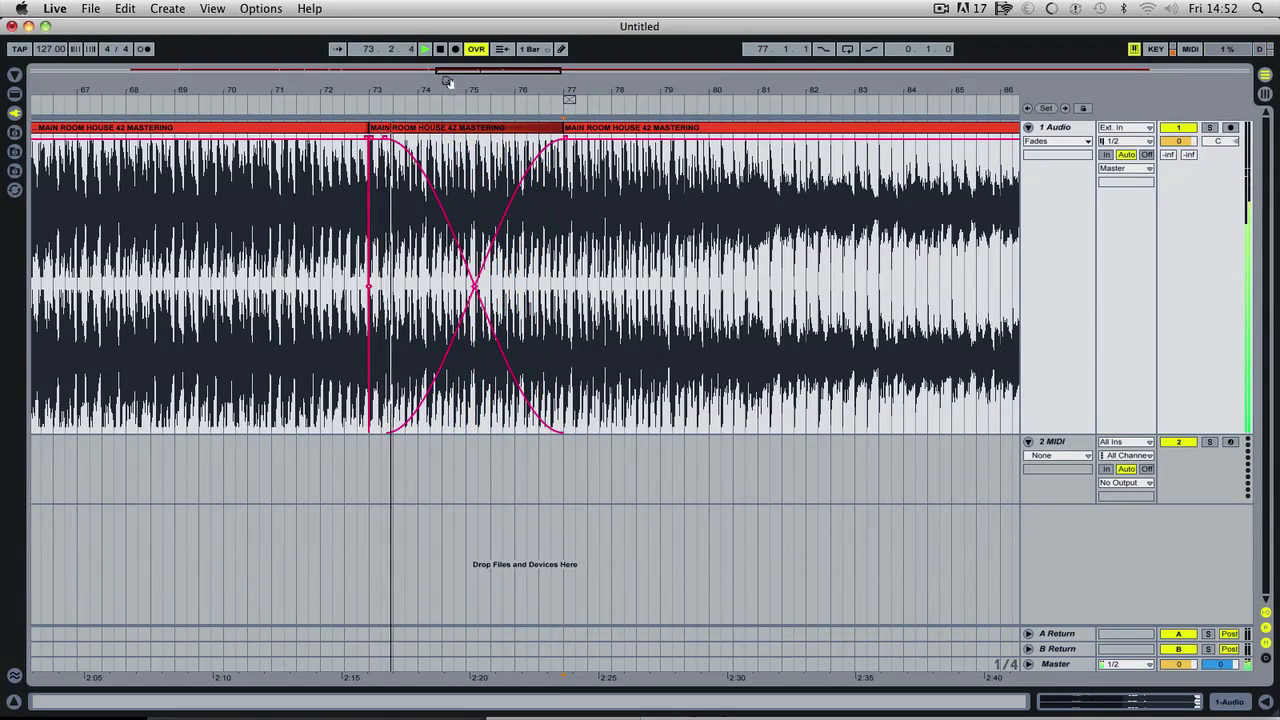
- Split the audio clip at bar 81 and audition the track from there
left_click_drag(447, 84, 448, 74)
left_click_drag(541, 100, 413, 99)
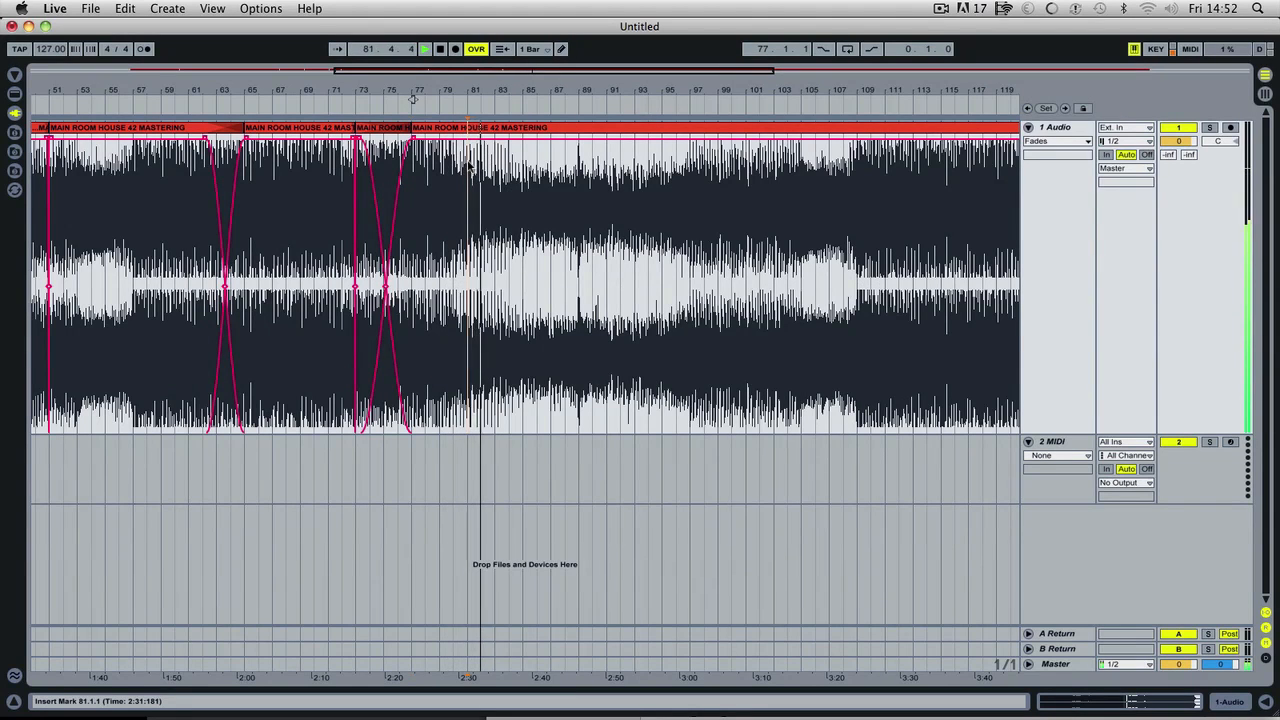
key("super+e")
mouse_move(526, 97)
left_mouse_down()
mouse_move(526, 72)
mouse_move(526, 91)
left_mouse_up()
key("space")
left_click_drag(442, 98, 442, 93)
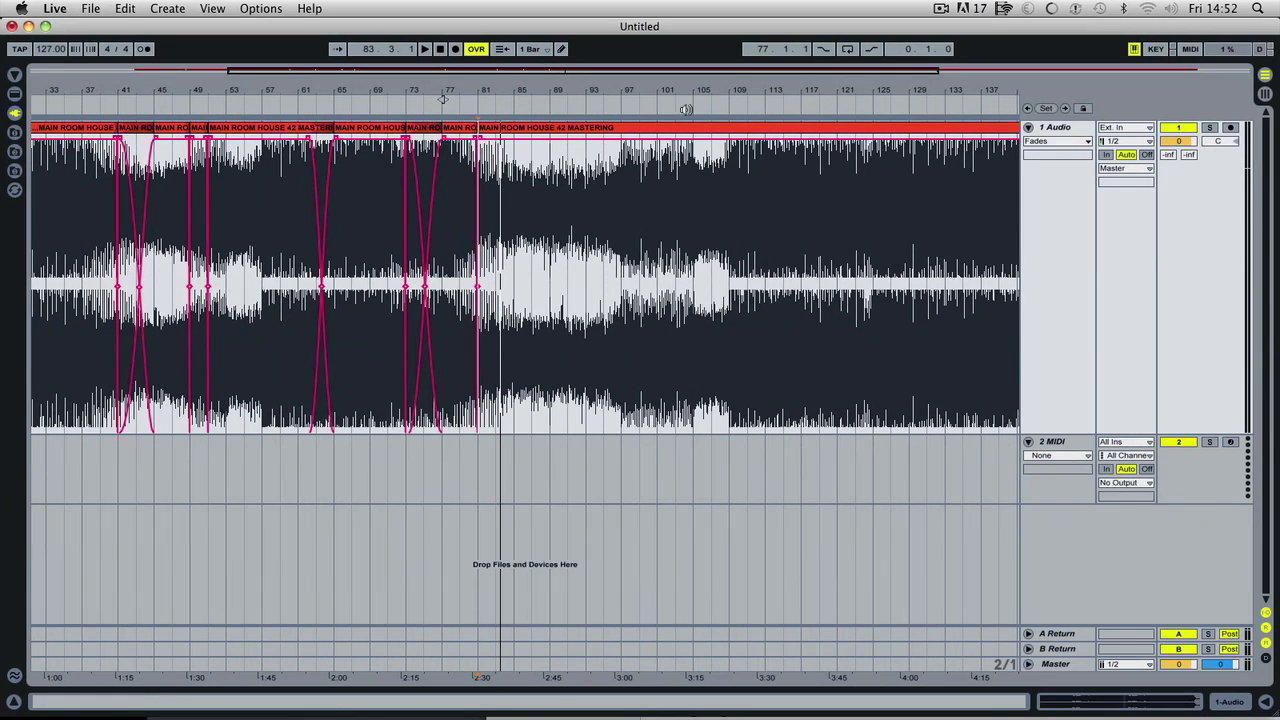
left_click(477, 106)
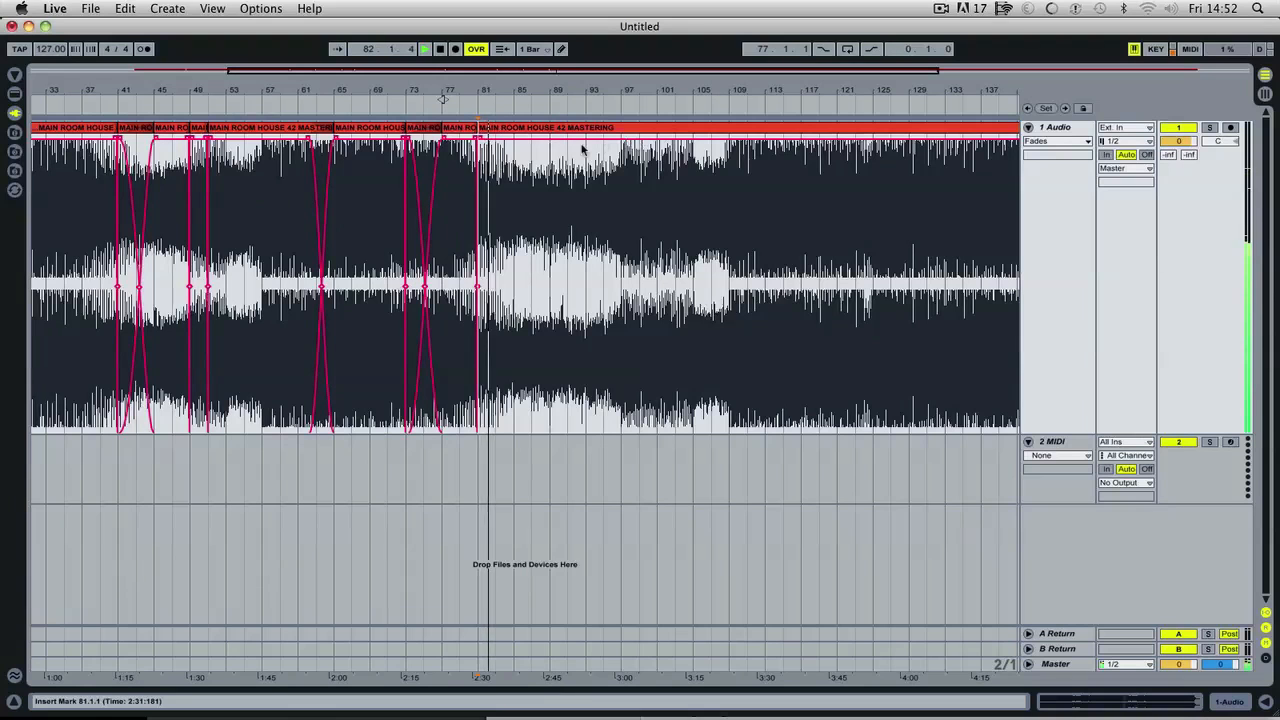
- Split the audio clip at bar 89 and again at bar 97
left_click_drag(558, 91, 555, 79)
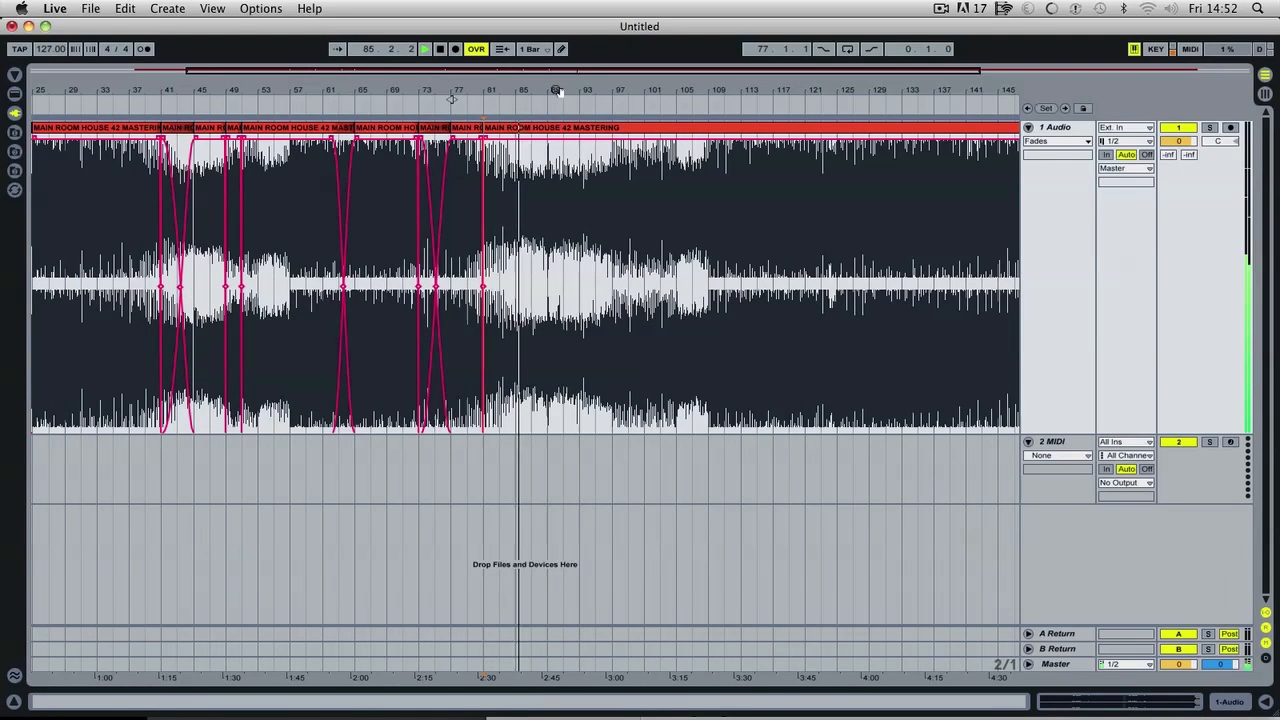
left_click(549, 188)
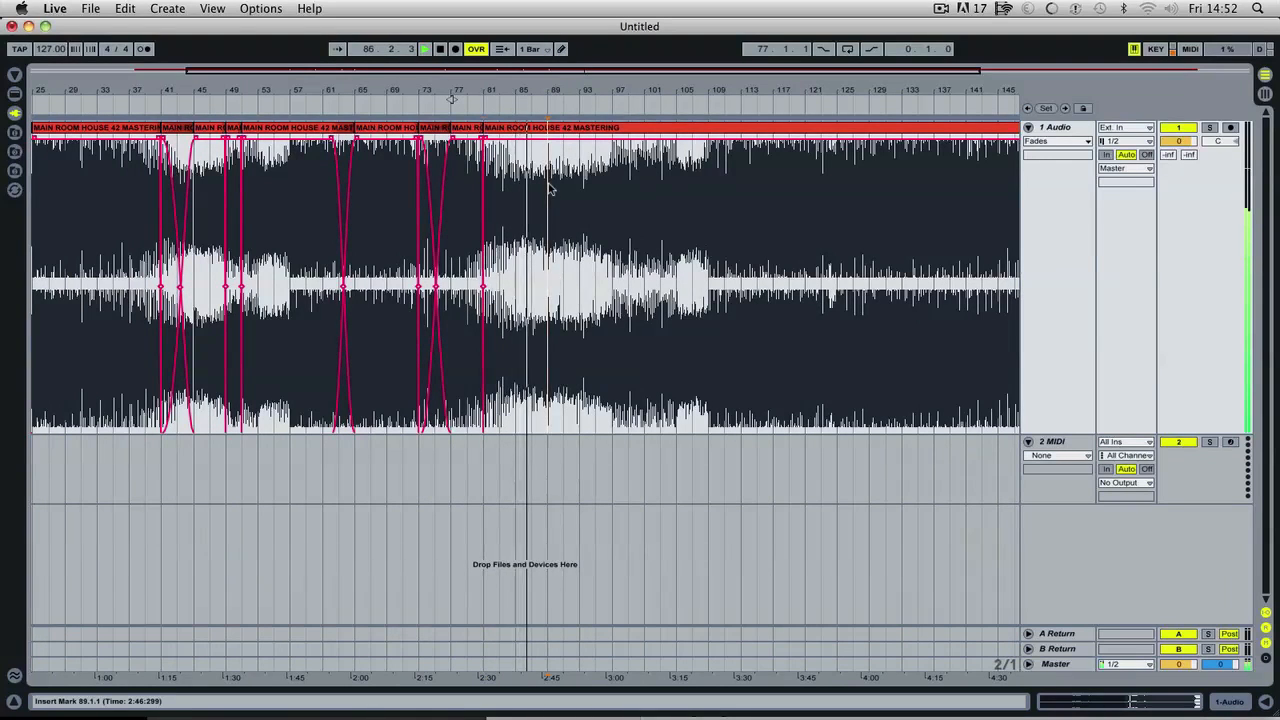
key("super+e")
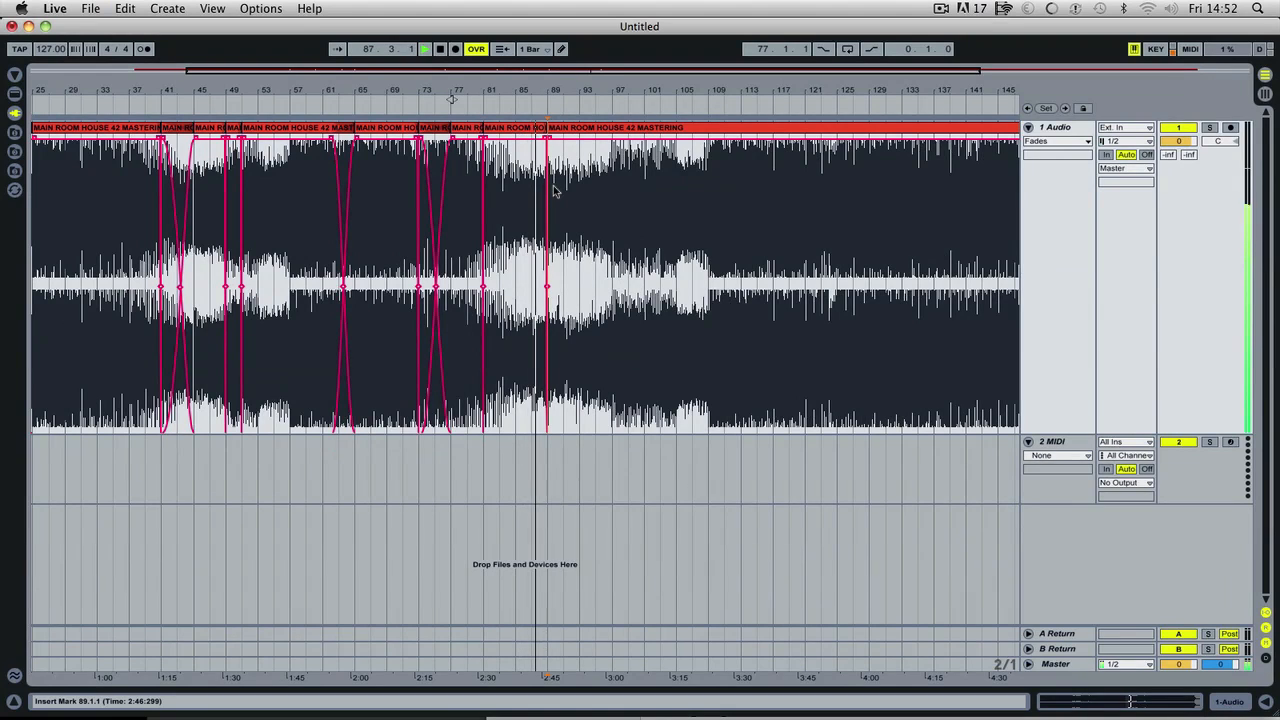
left_click(611, 177)
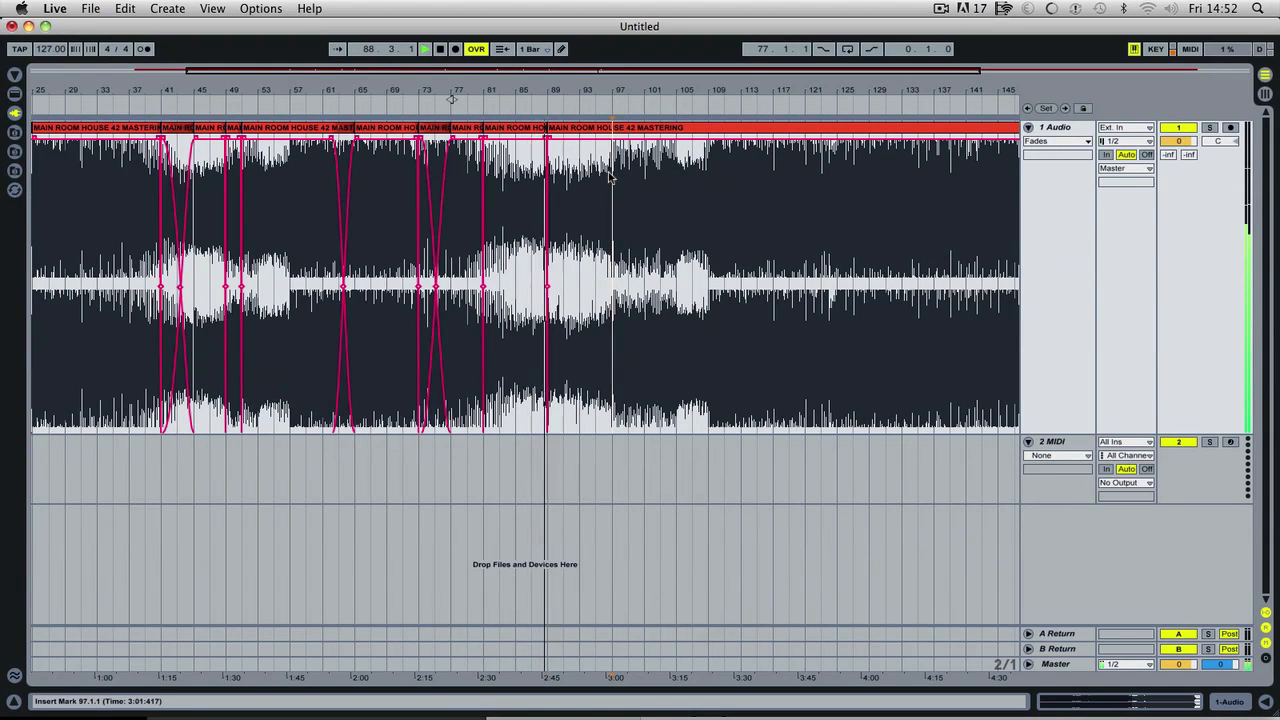
key("super+e")
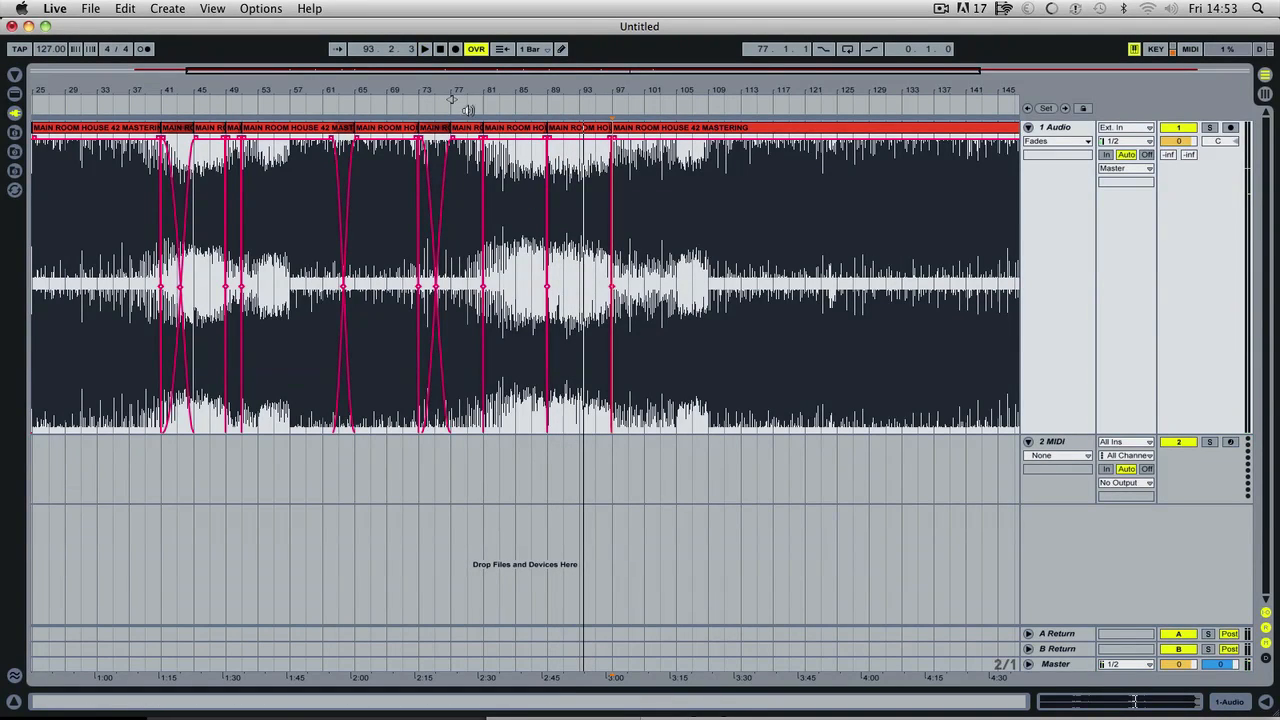
- Set the loop range to the eight bars from bar 85 to 93 and delete that time
left_click_drag(451, 98, 563, 103)
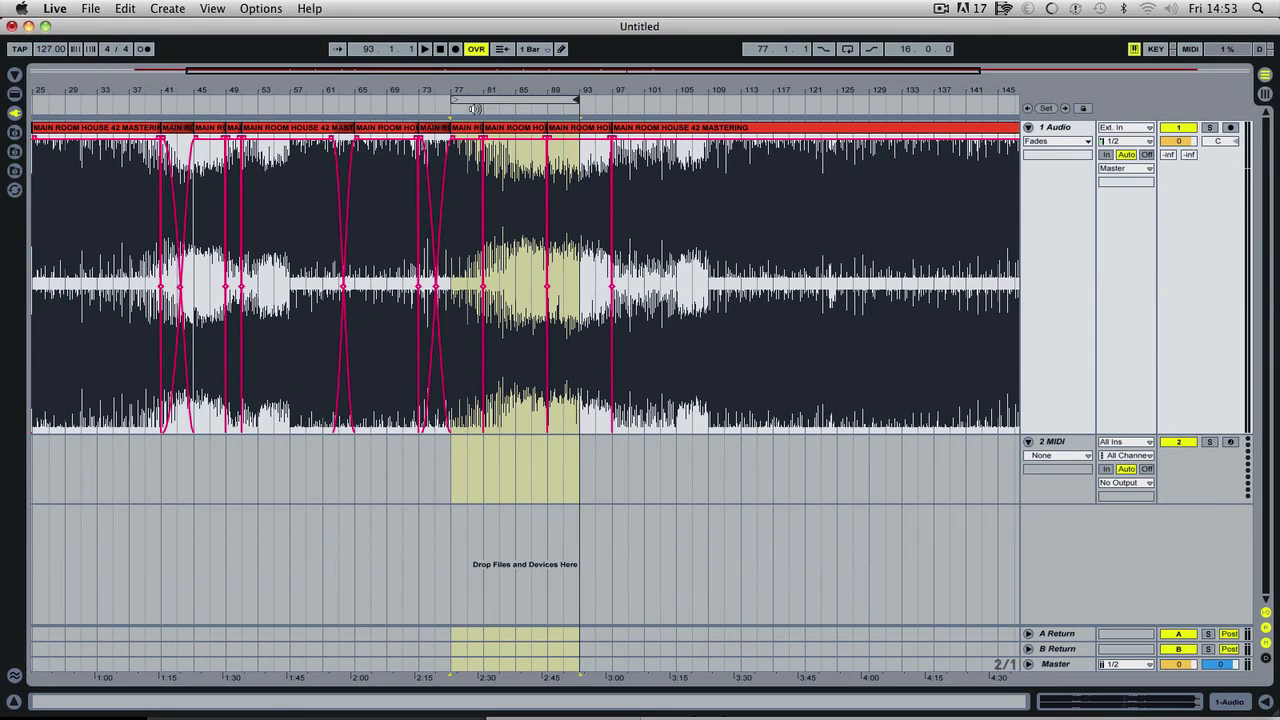
left_click_drag(454, 100, 518, 100)
right_click(541, 101)
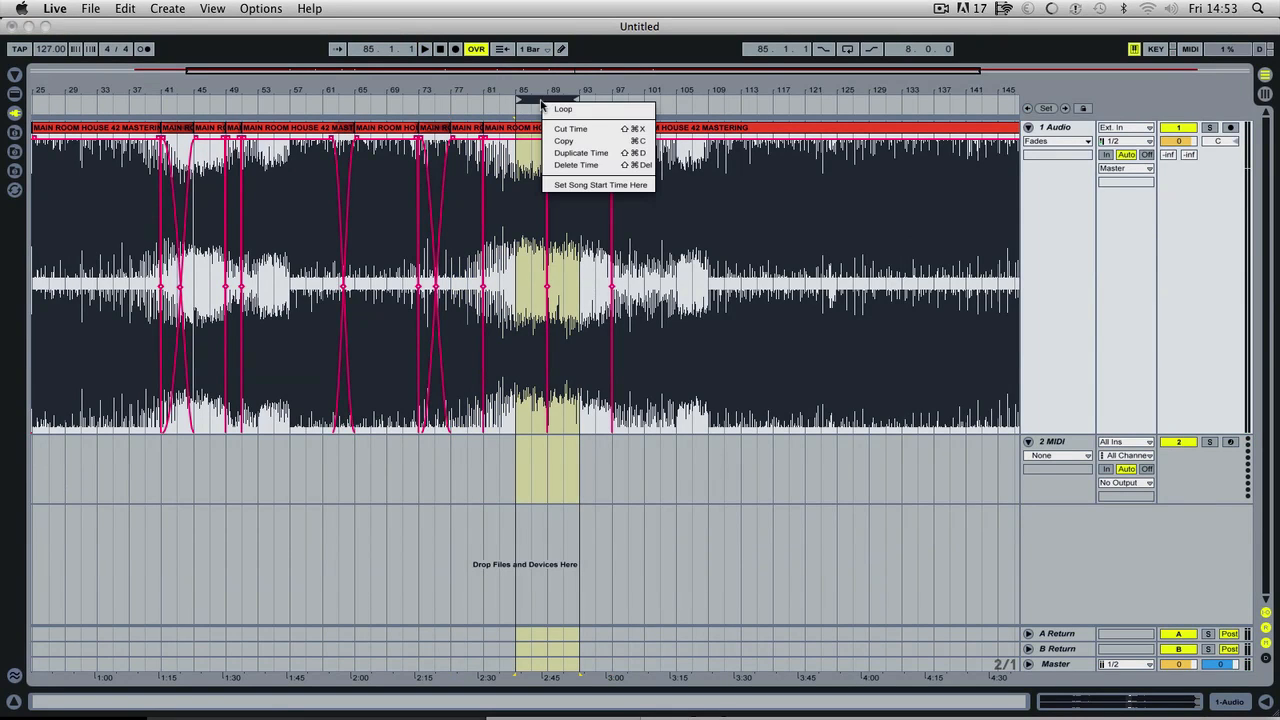
left_click(590, 165)
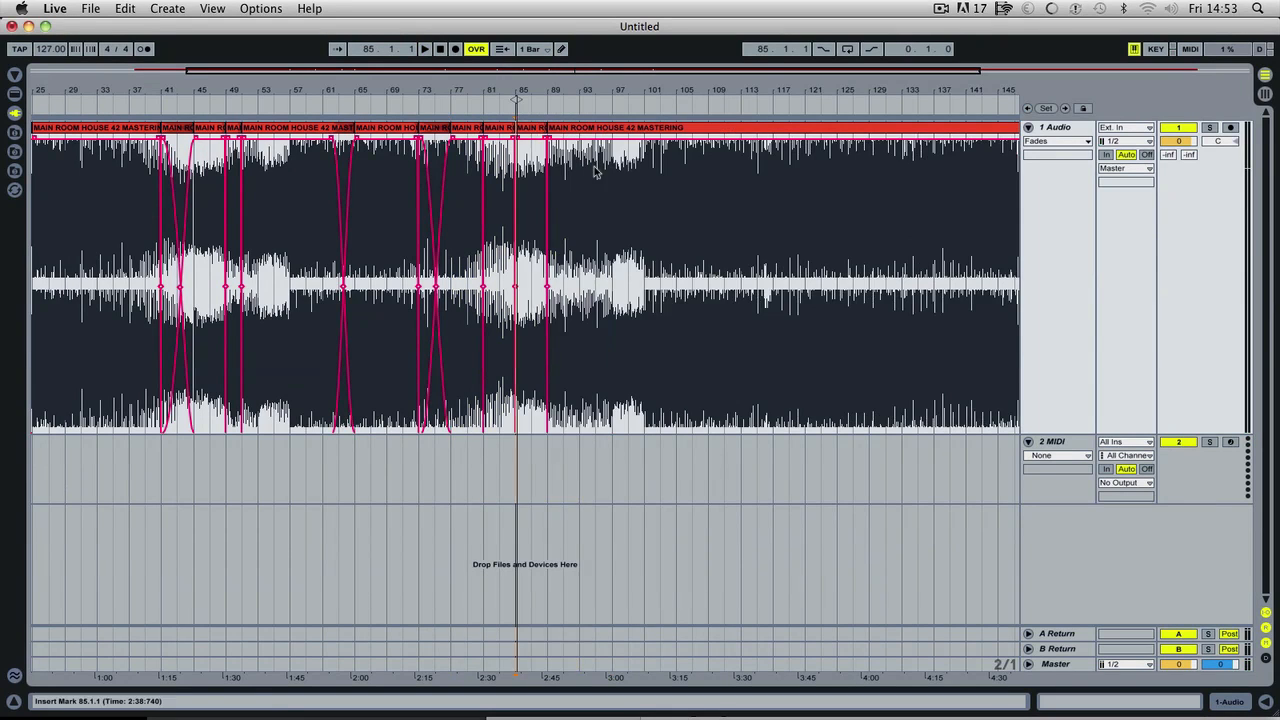
- Audition the join at bar 85, crossfade it from about bar 83 to bar 88, and play it through
left_click(502, 100)
left_click_drag(523, 96, 586, 91)
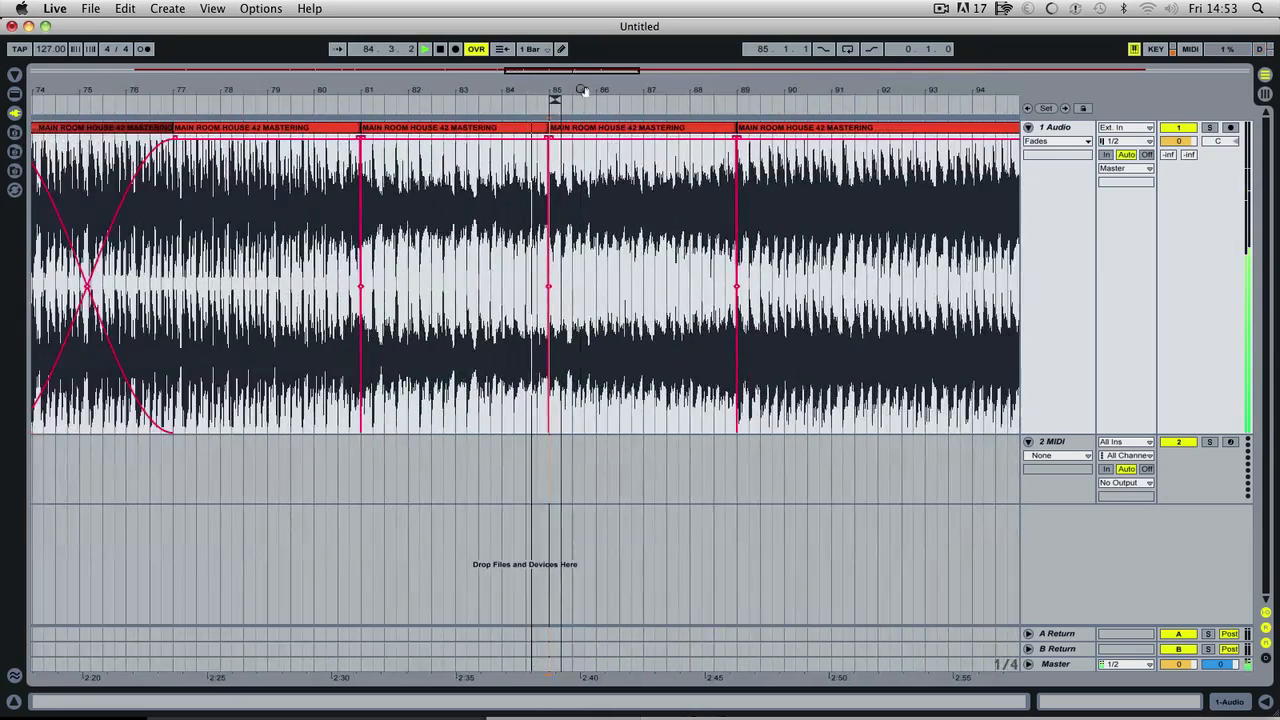
key("space")
left_click(548, 142)
left_click_drag(548, 142, 710, 148)
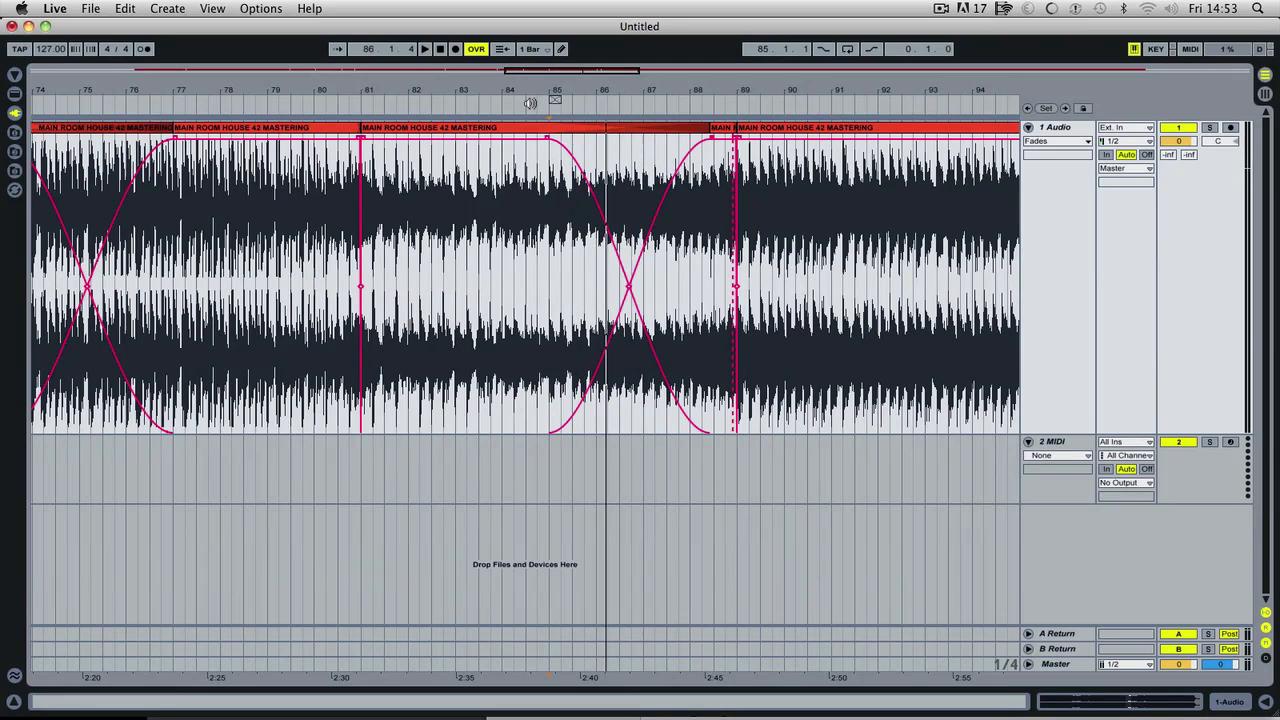
left_click(530, 103)
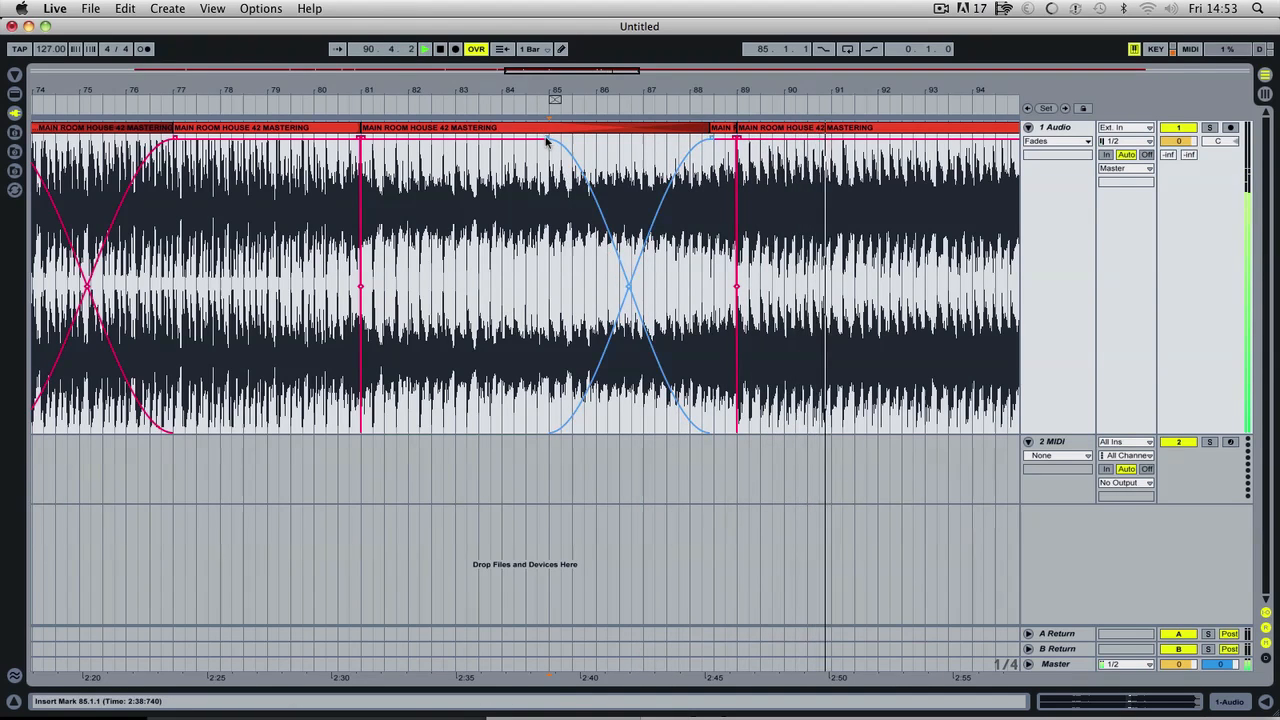
left_click_drag(548, 140, 457, 141)
left_click(472, 107)
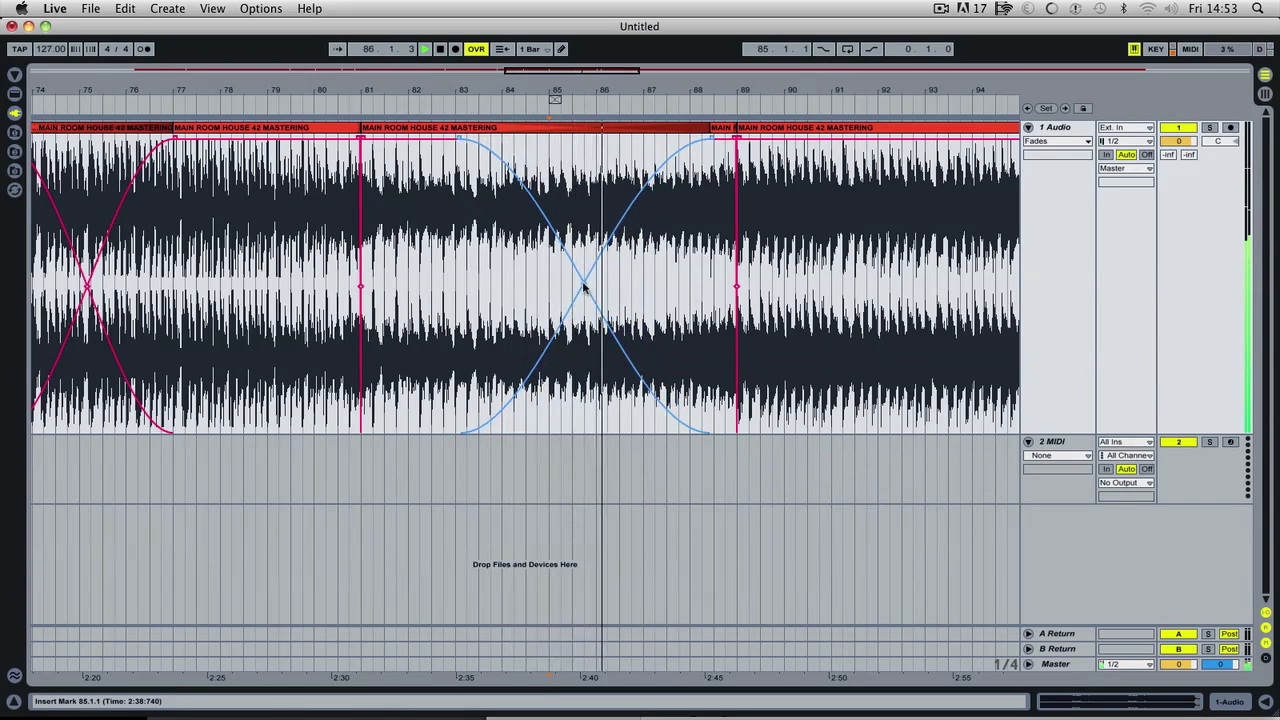
- Play the section after bar 89 and split the audio clip at bar 97
left_click_drag(629, 92, 392, 42)
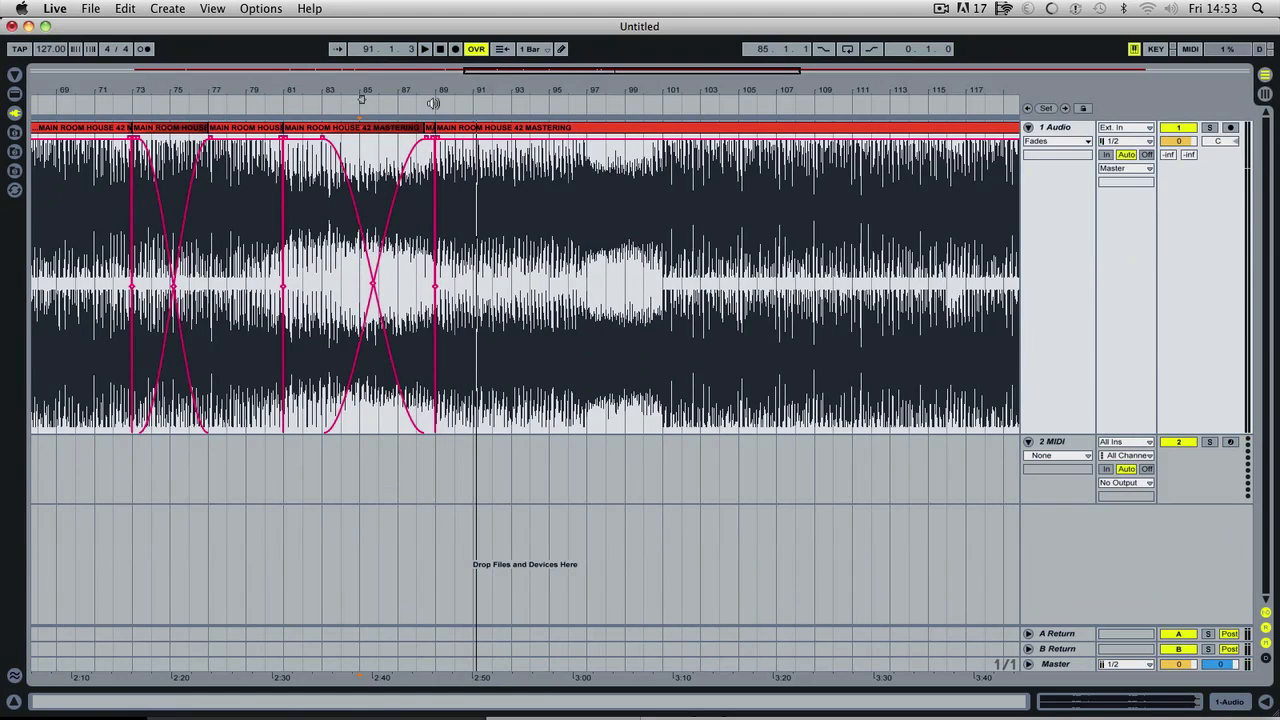
left_click_drag(544, 98, 523, 91)
left_click(456, 105)
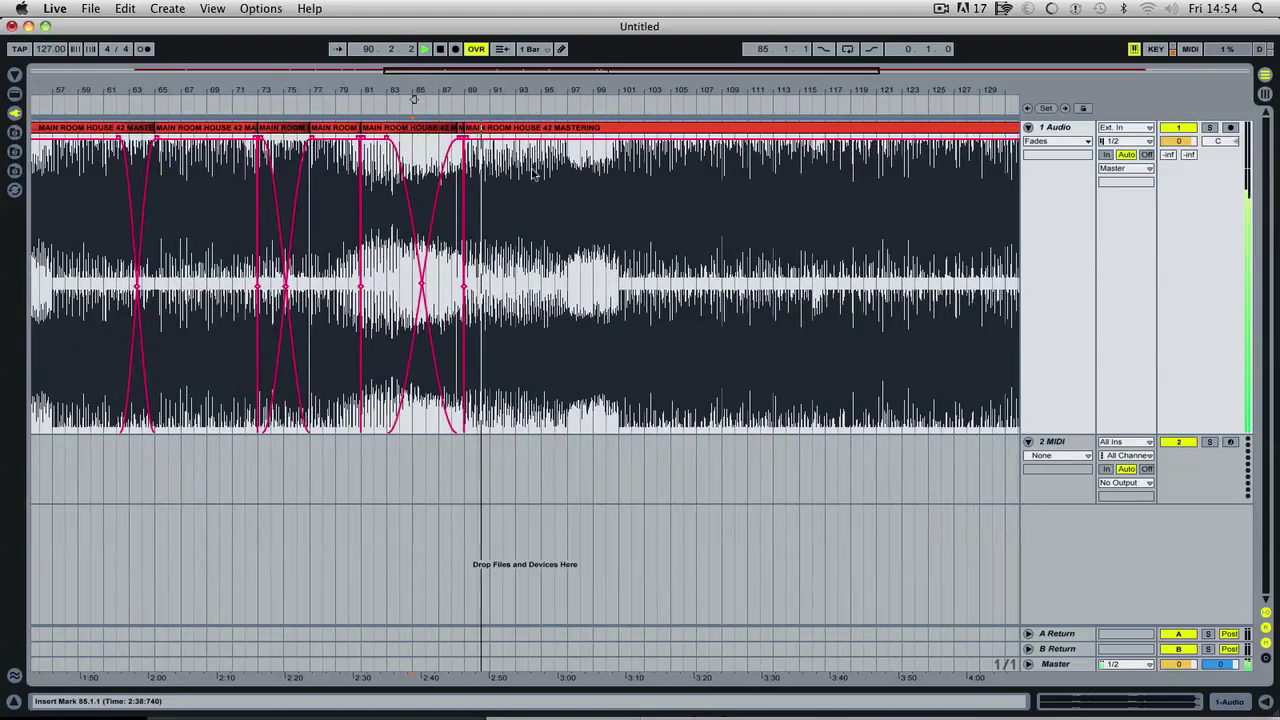
left_click(568, 209)
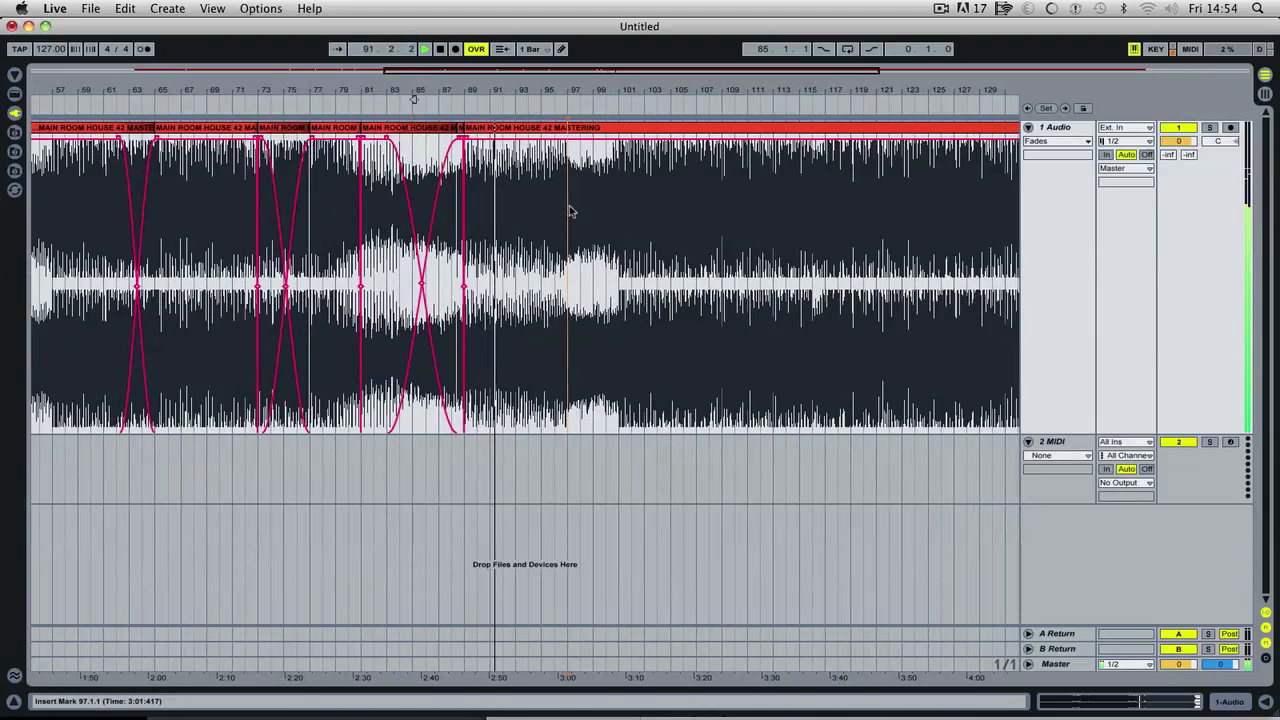
key("super+e")
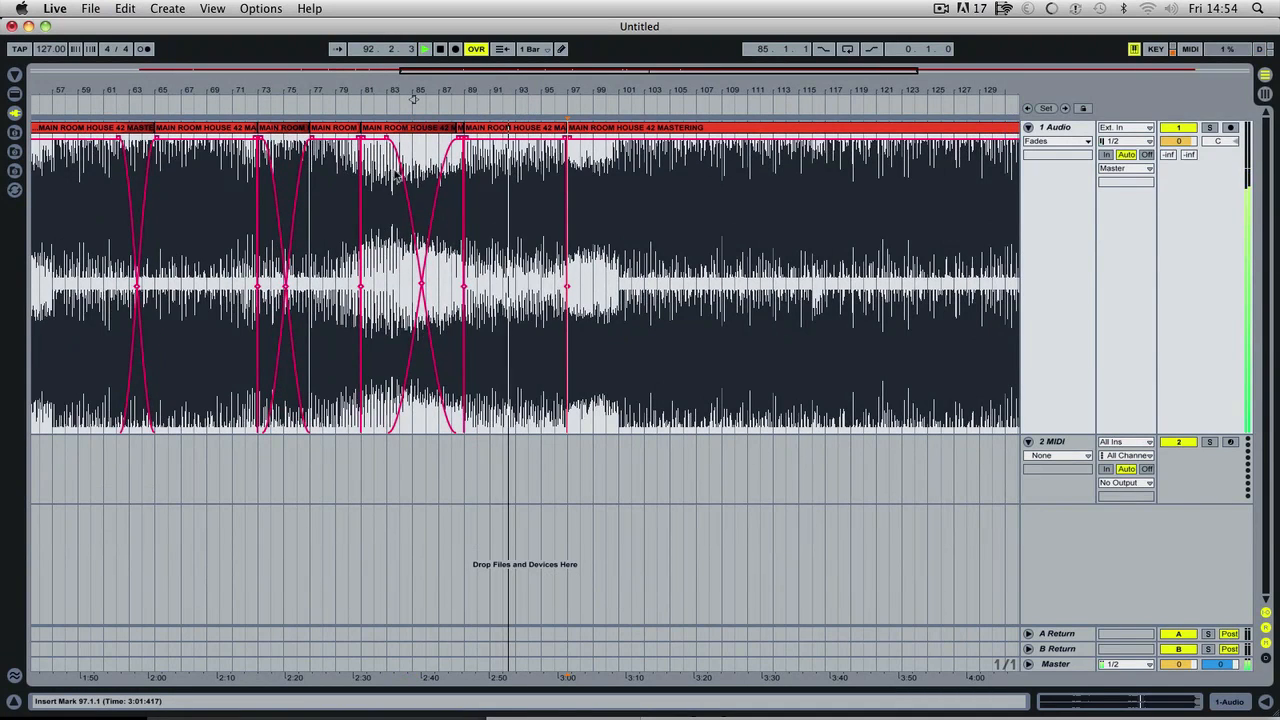
- Set the loop range to the four bars from bar 91 to 95 and delete that time
left_click_drag(413, 100, 567, 100)
left_click_drag(411, 100, 541, 100)
key("space")
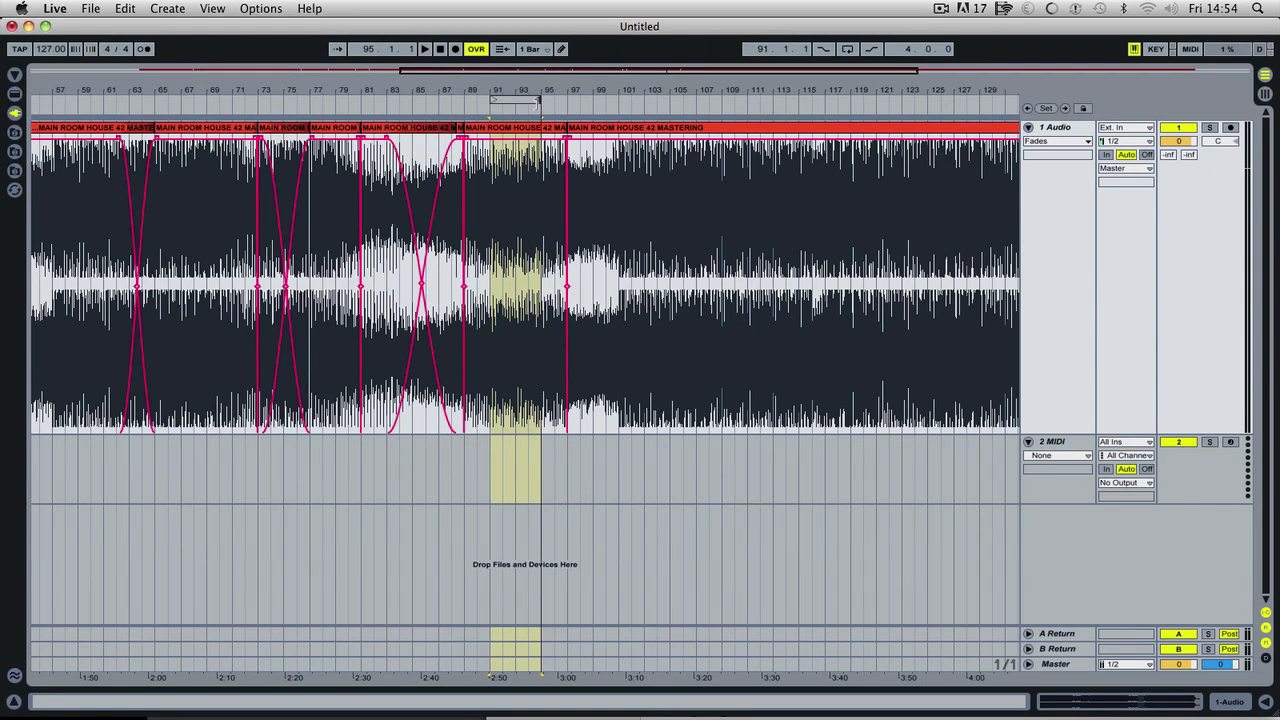
right_click(528, 101)
left_click(578, 166)
- Play through the join at bar 91 to check the cut
left_click_drag(496, 94, 542, 97)
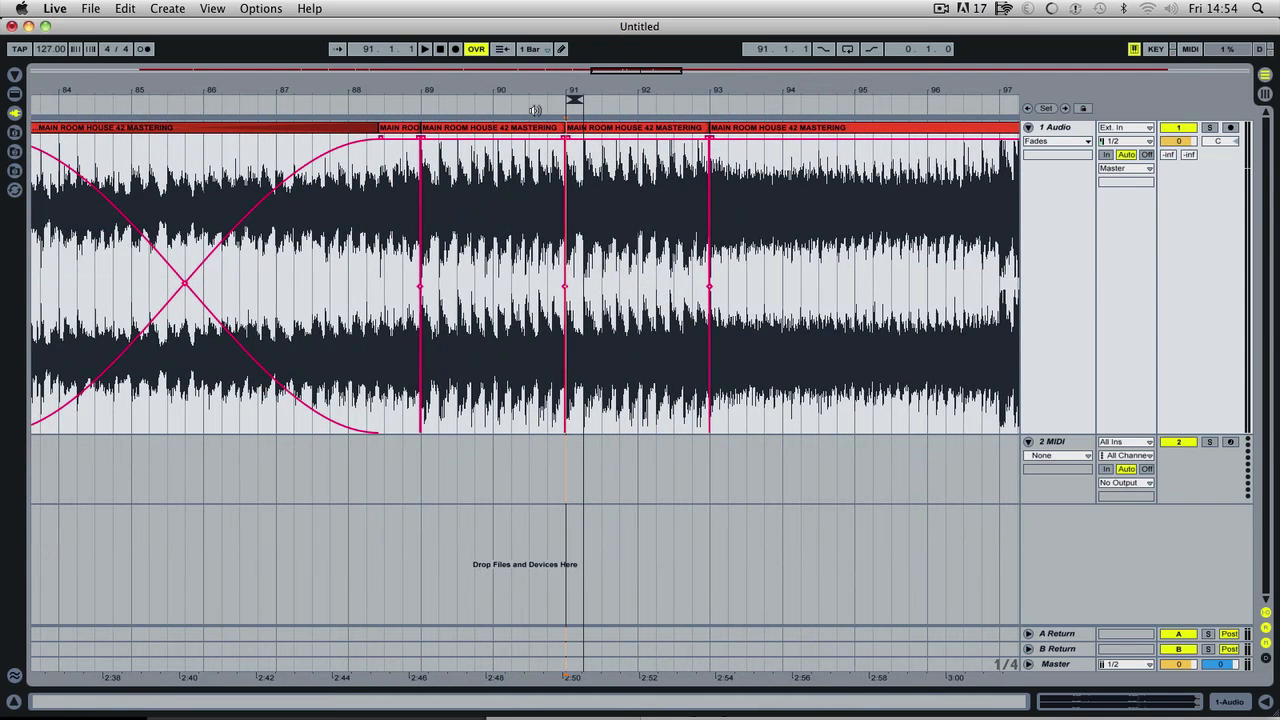
key("space")
mouse_move(575, 92)
left_mouse_down()
mouse_move(578, 70)
mouse_move(590, 78)
left_mouse_up()
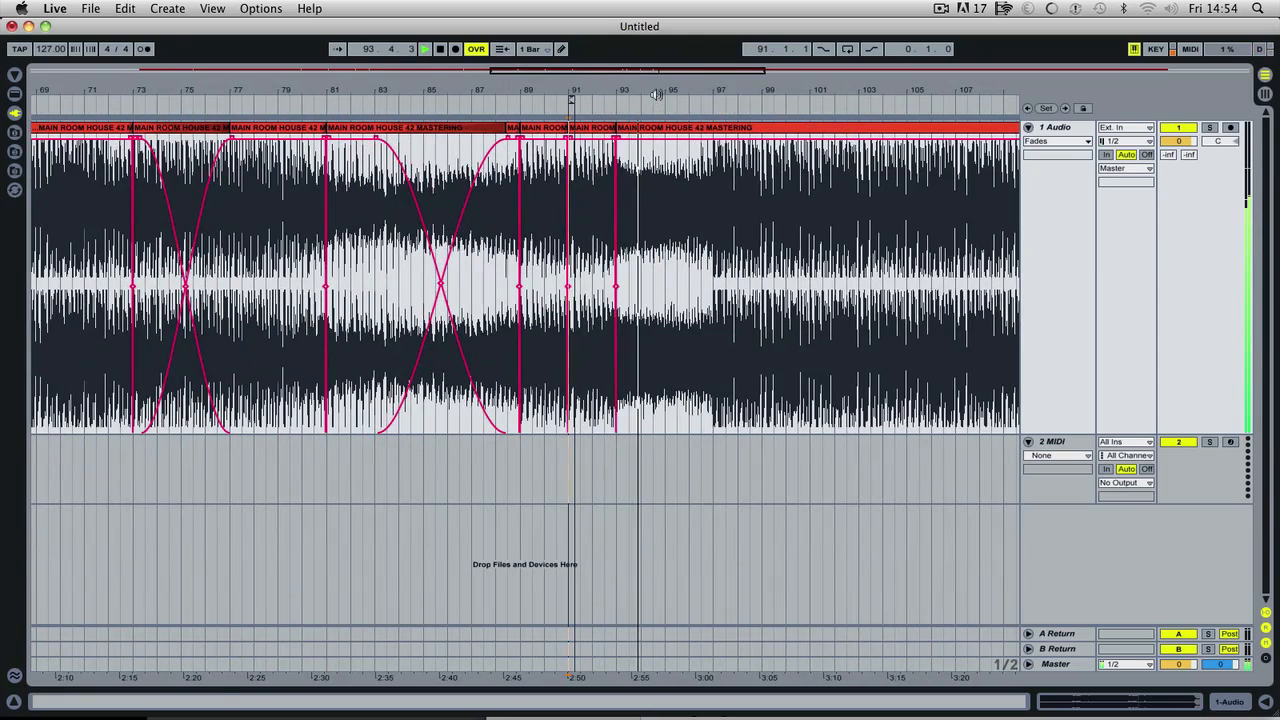
left_click_drag(572, 97, 508, 101)
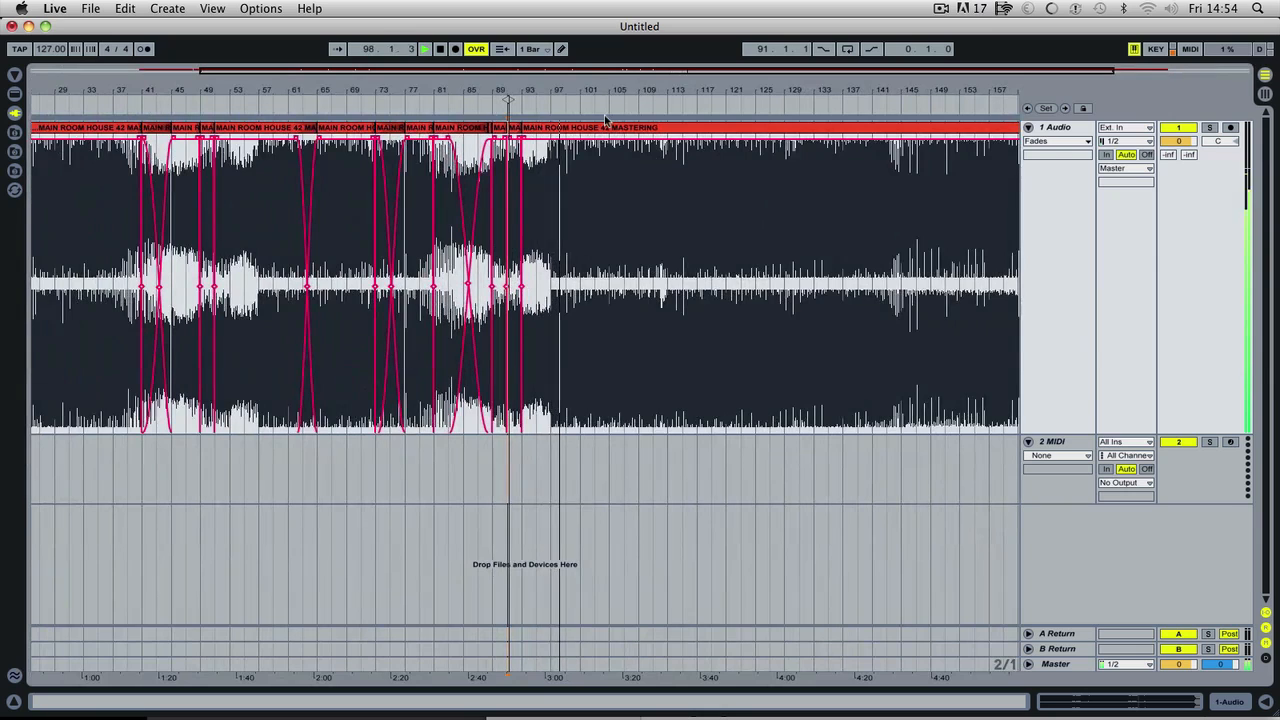
- Audition around bar 113, set the loop range to the 16 bars from bar 97 to 113 and delete that time
left_click_drag(510, 98, 571, 101)
key("space")
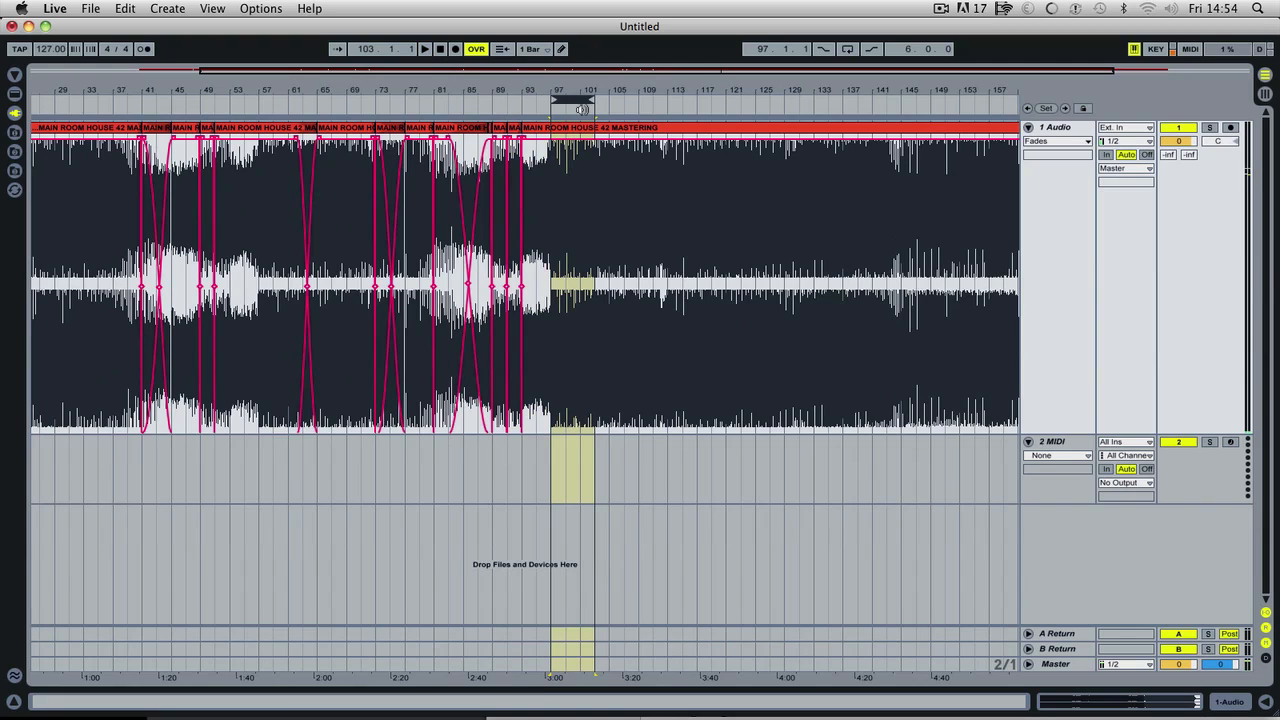
left_click(665, 103)
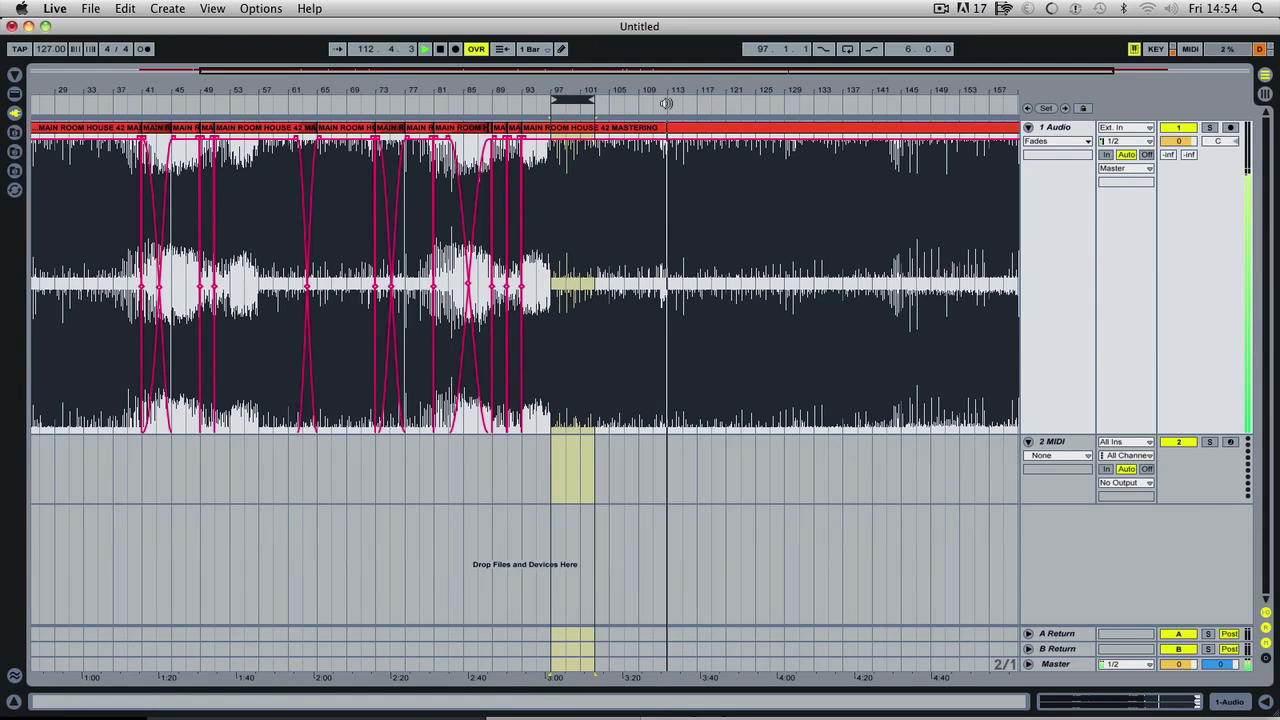
key("space")
mouse_move(576, 99)
left_mouse_down()
mouse_move(652, 98)
mouse_move(553, 100)
left_mouse_up()
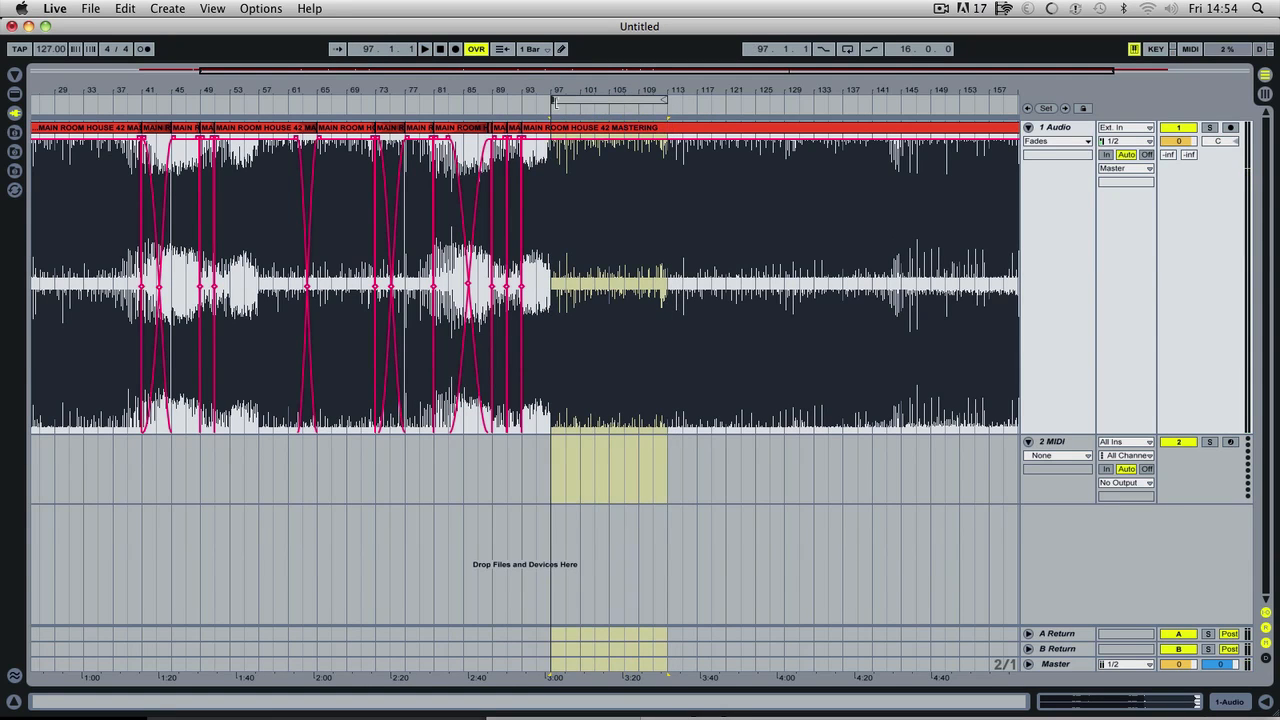
right_click(593, 103)
left_click(670, 168)
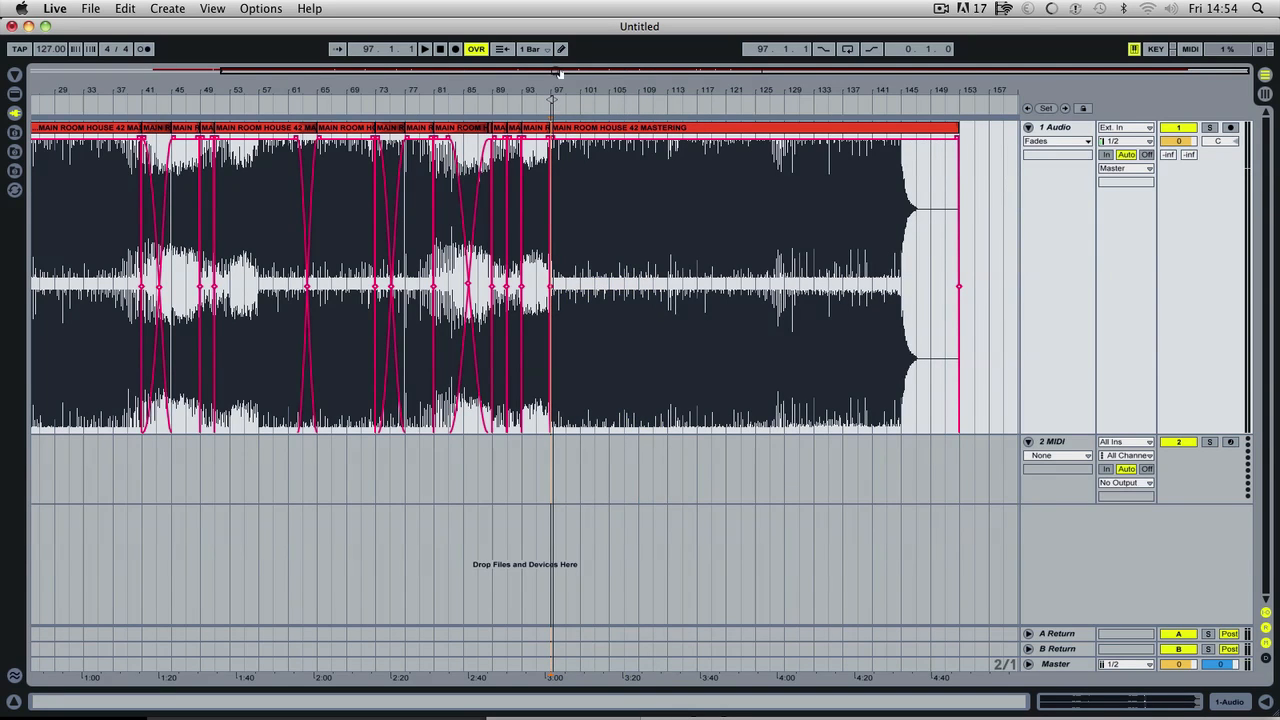
- Play through the join at bar 97 to check the cut
left_click_drag(548, 91, 560, 92)
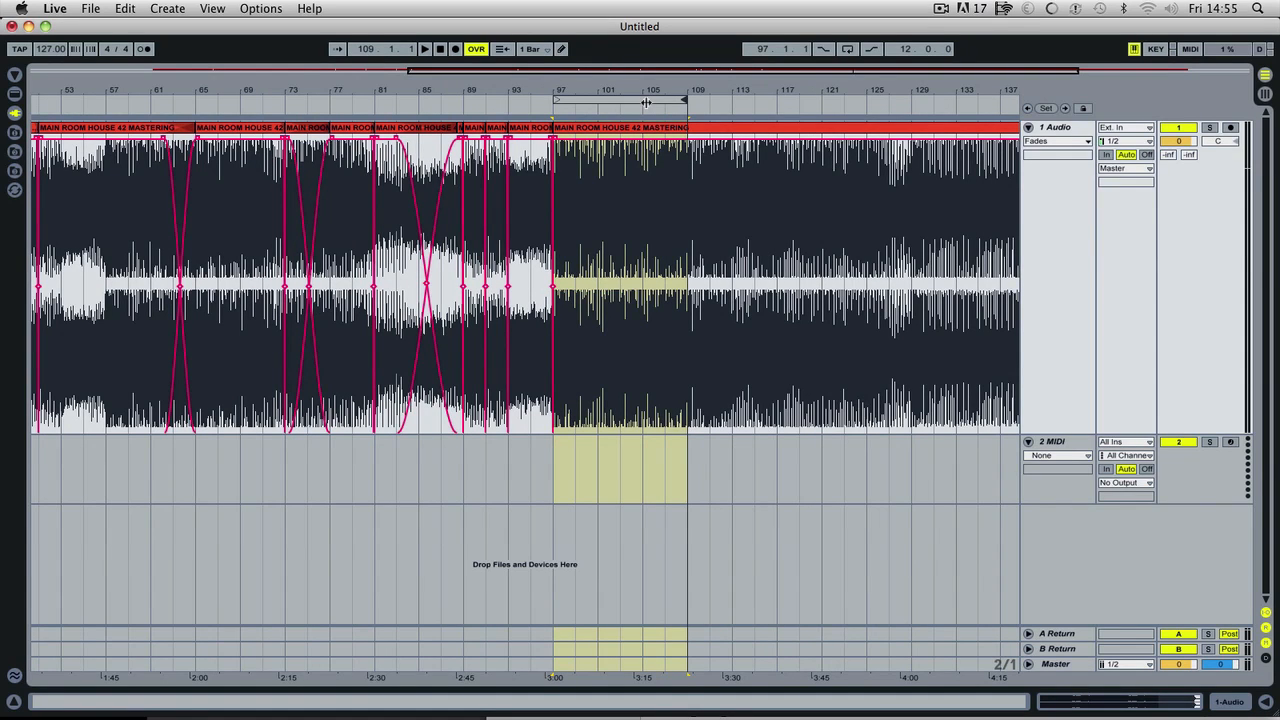
left_click_drag(646, 102, 587, 96)
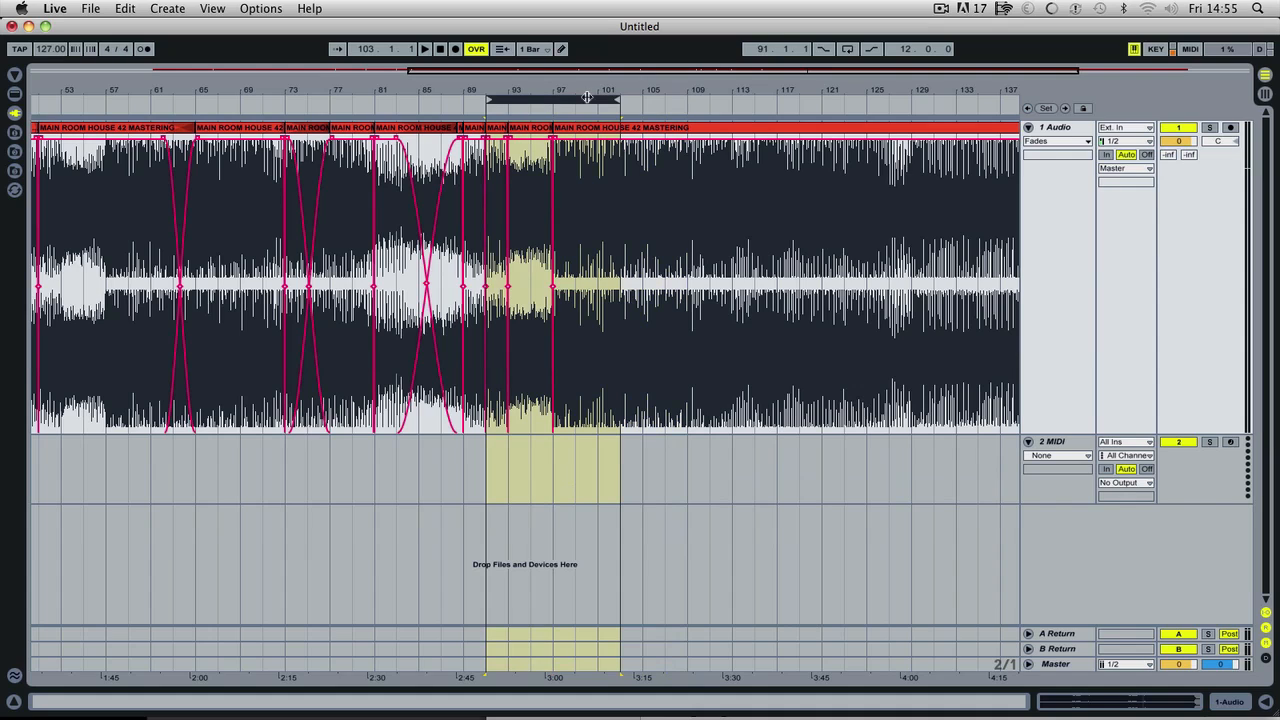
left_click(519, 108)
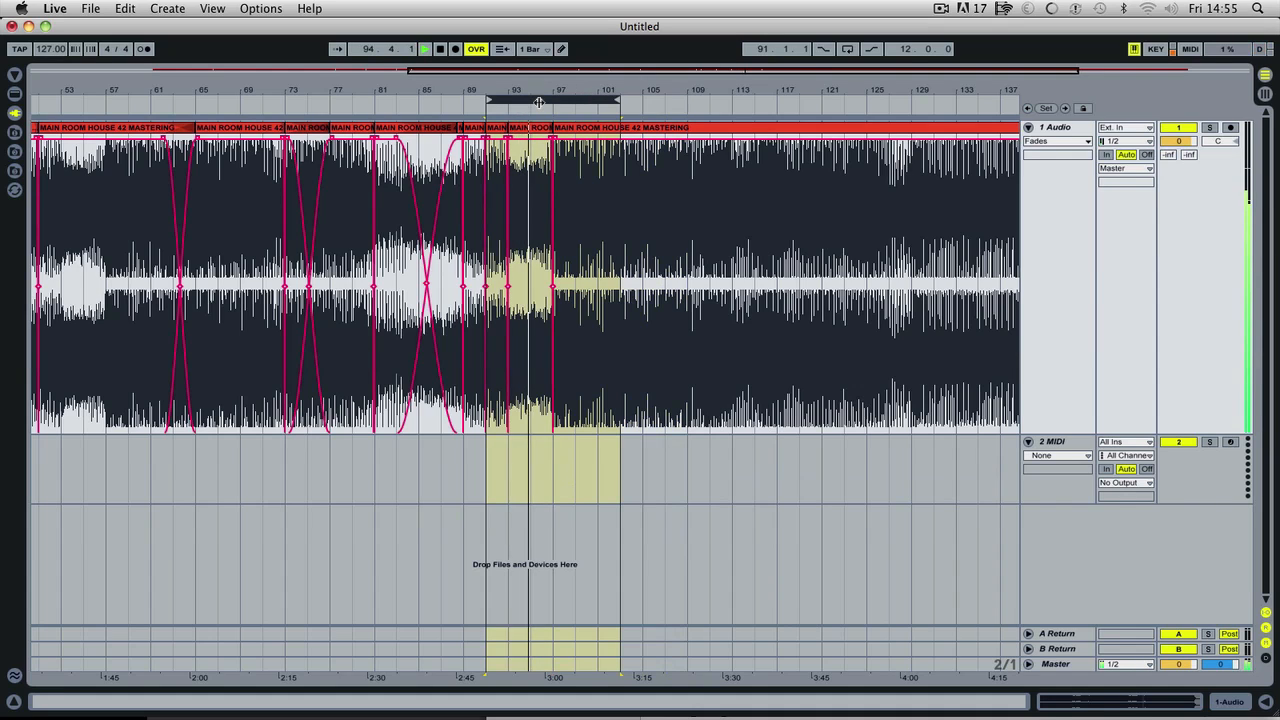
left_click_drag(538, 102, 617, 103)
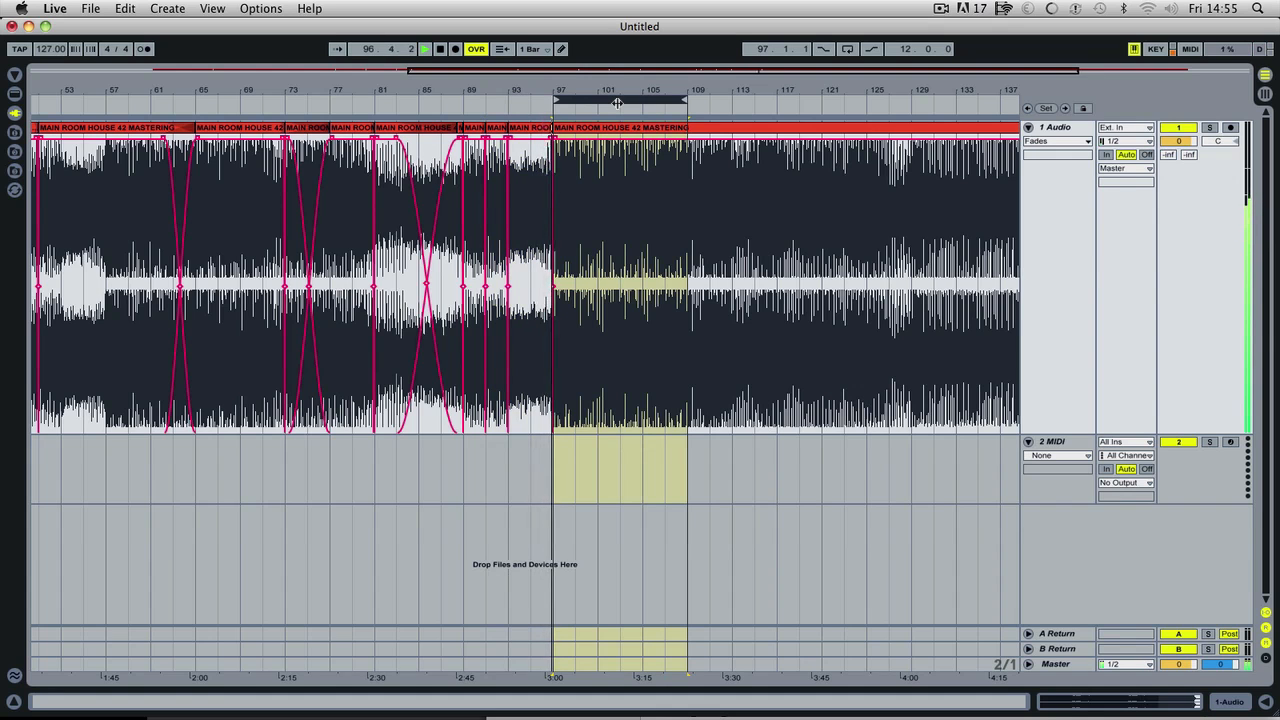
left_click_drag(613, 91, 612, 89)
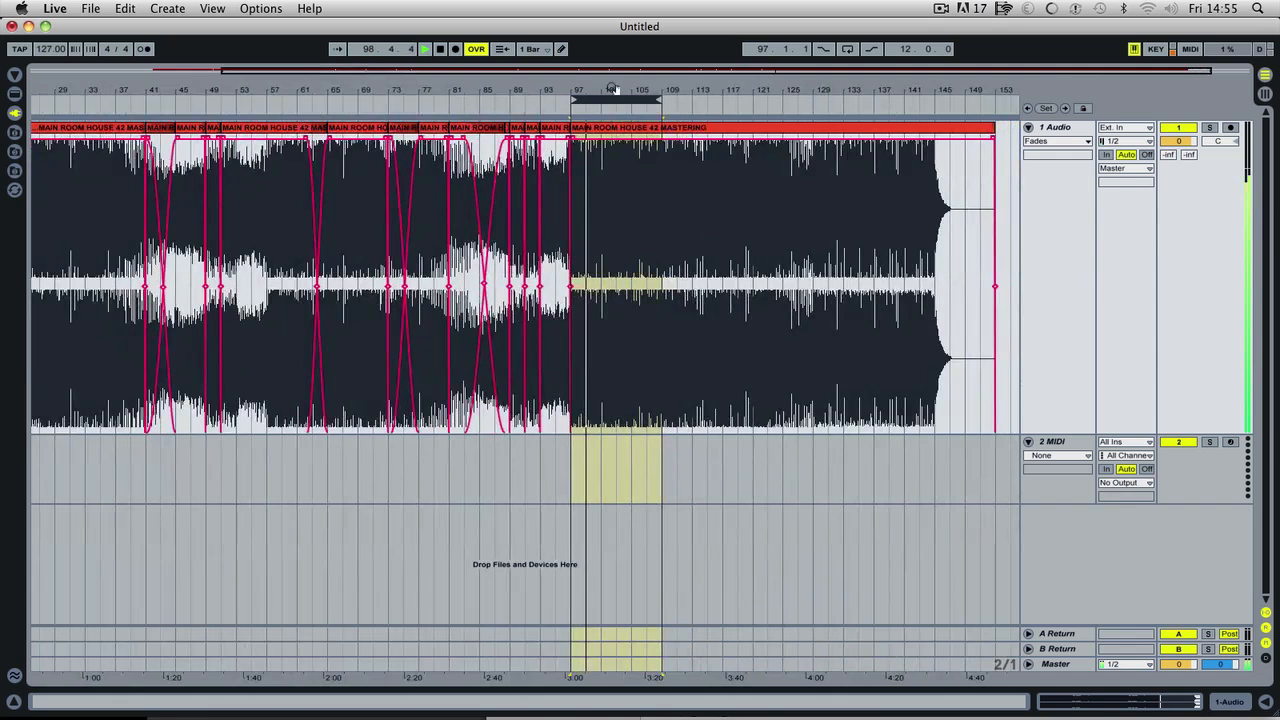
- Audition the track up to bar 113, set the loop range from bar 113 to 150 and delete the audio inside it
left_click_drag(613, 89, 710, 97)
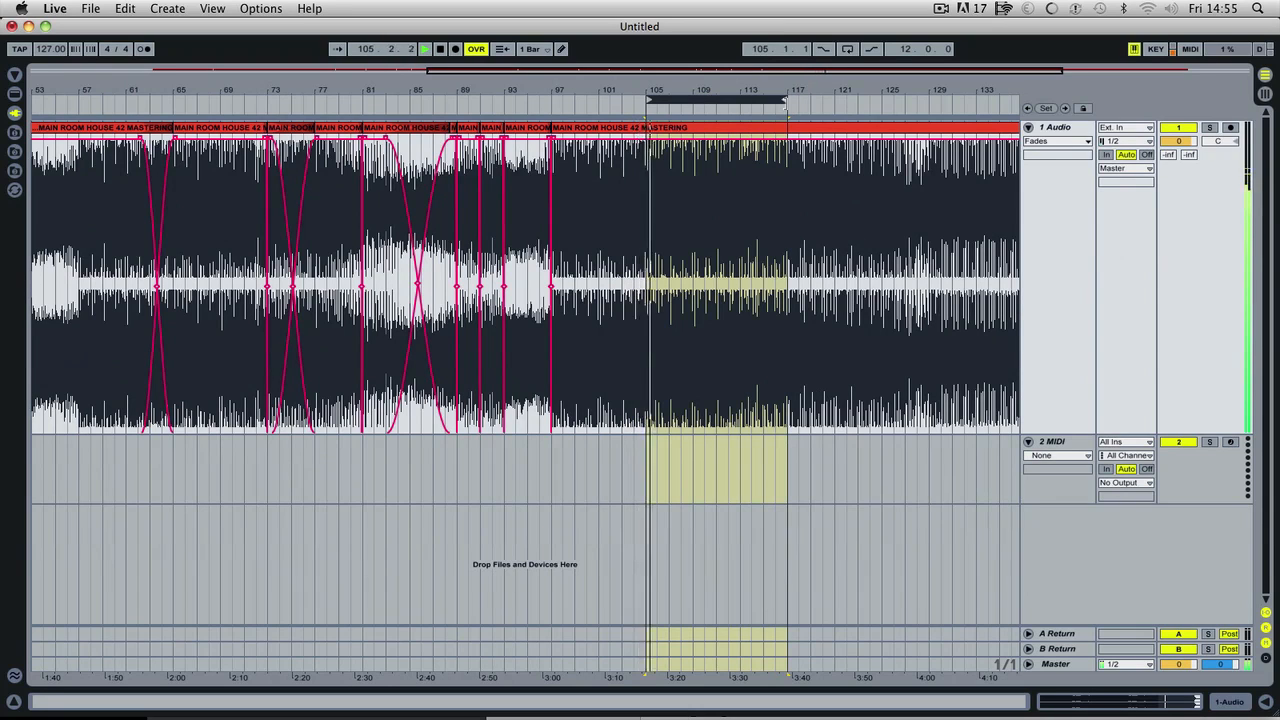
left_click_drag(787, 100, 740, 100)
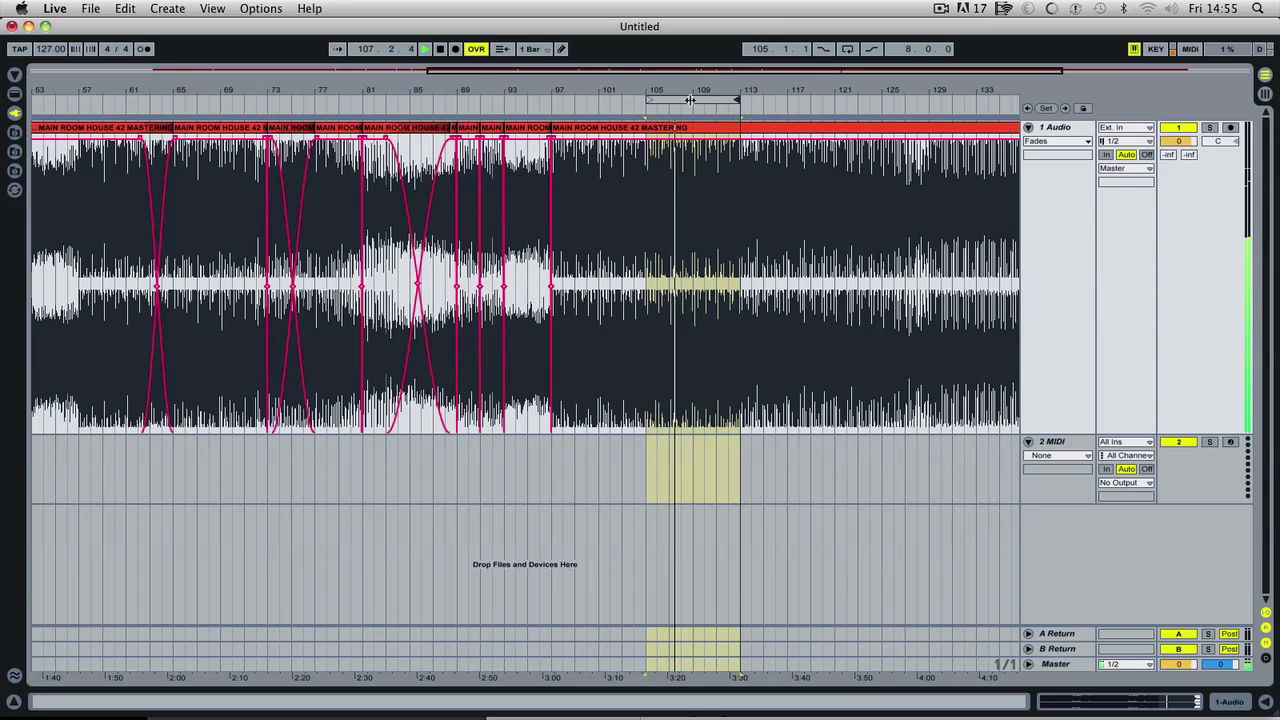
left_click_drag(690, 100, 635, 86)
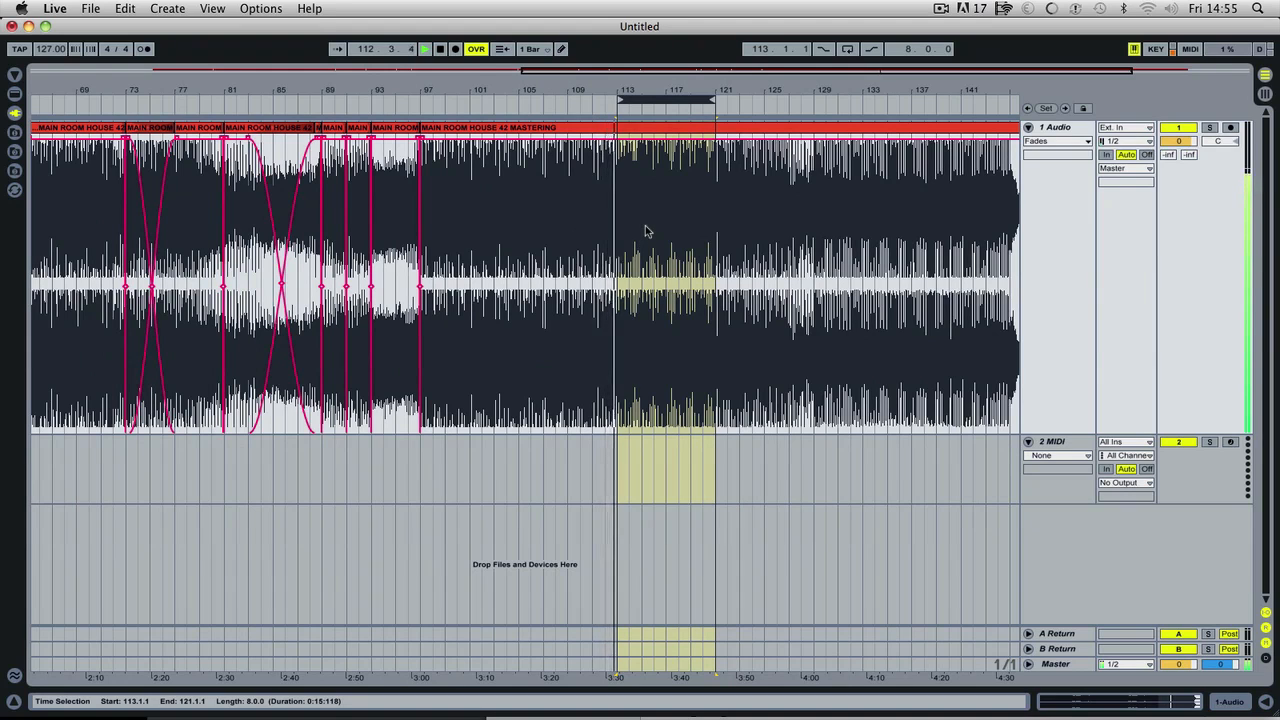
key("space")
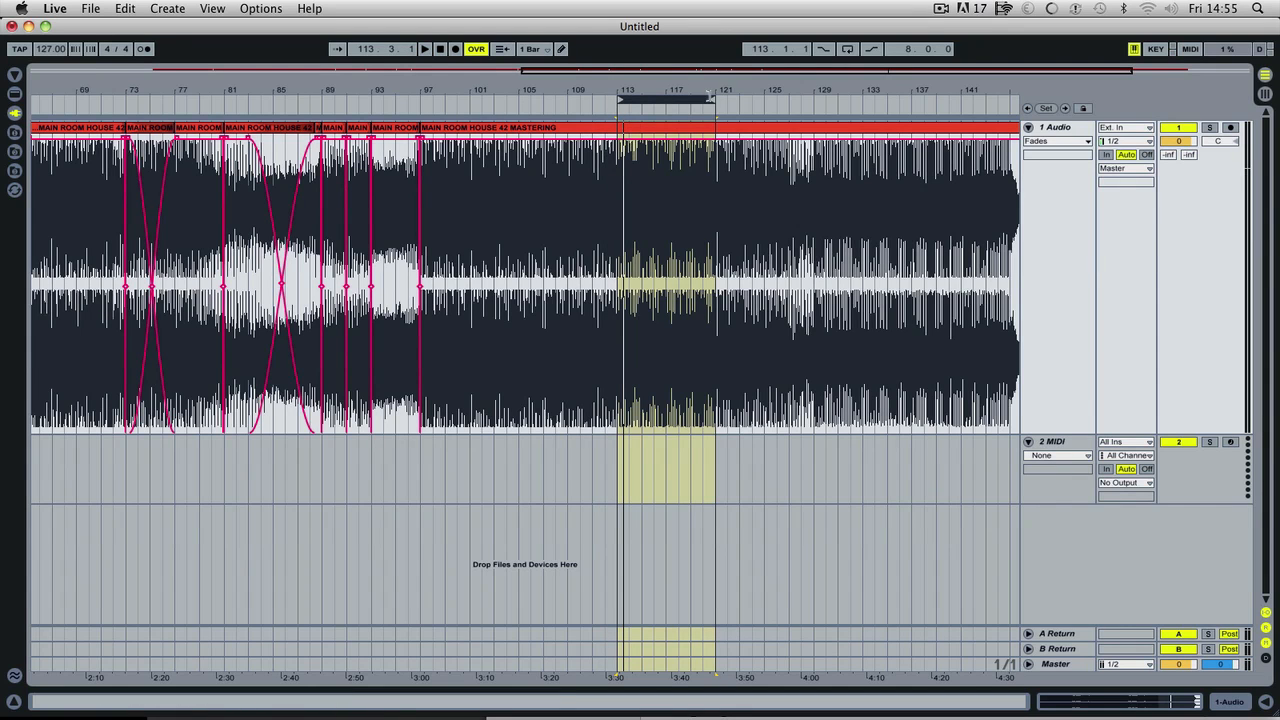
left_click_drag(711, 98, 1065, 86)
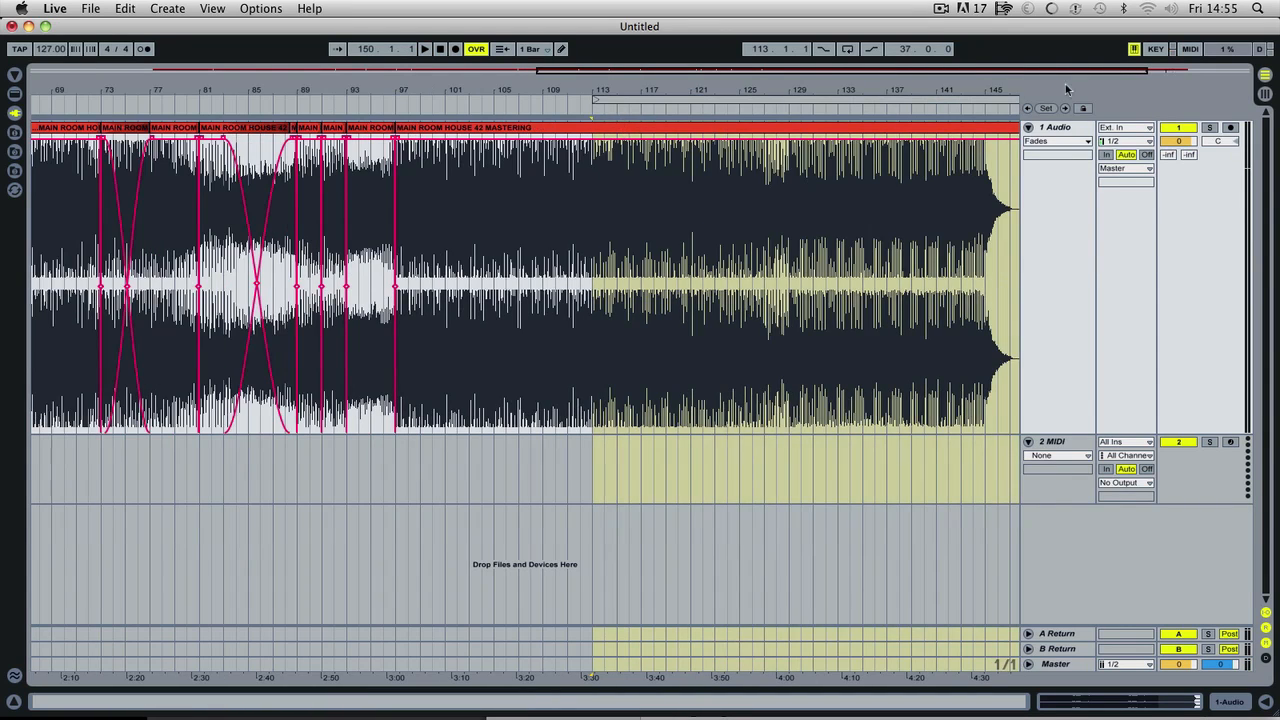
key("Delete")
- Add a fade-out to the last clip from about bar 107 to its end at bar 113 and play it back
left_click_drag(635, 106, 584, 102)
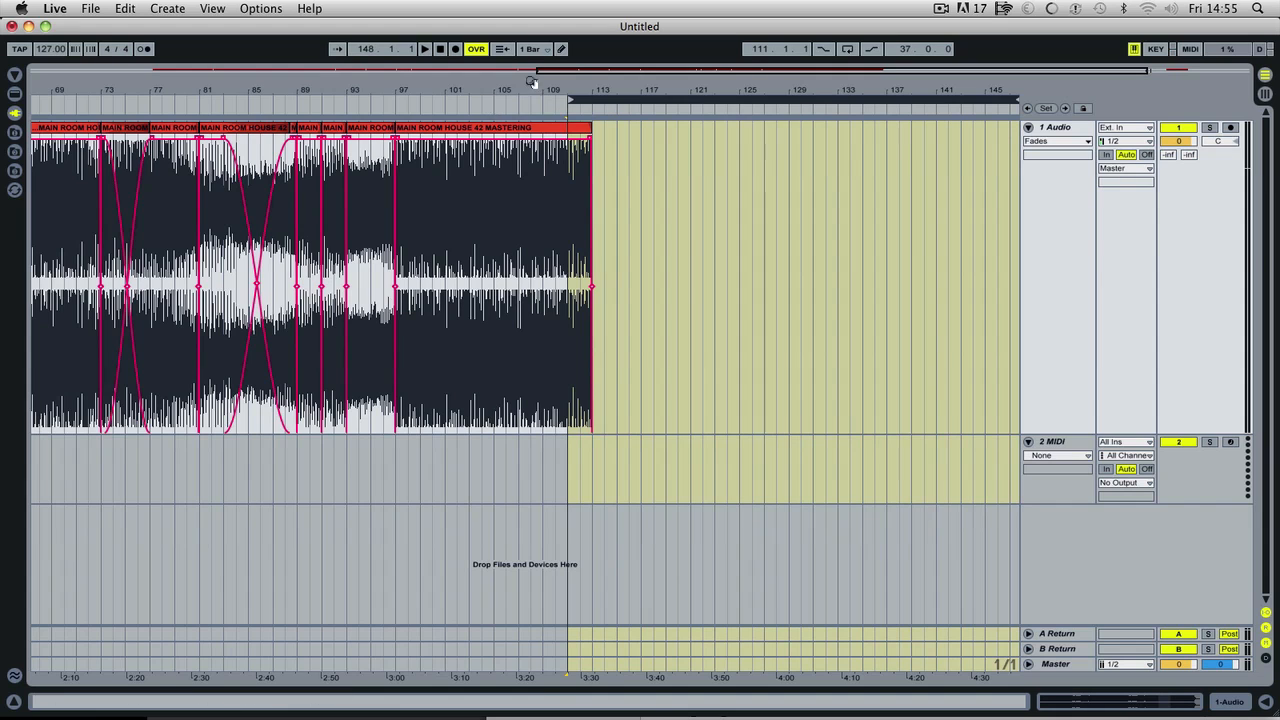
left_click_drag(589, 138, 520, 140)
left_click(493, 105)
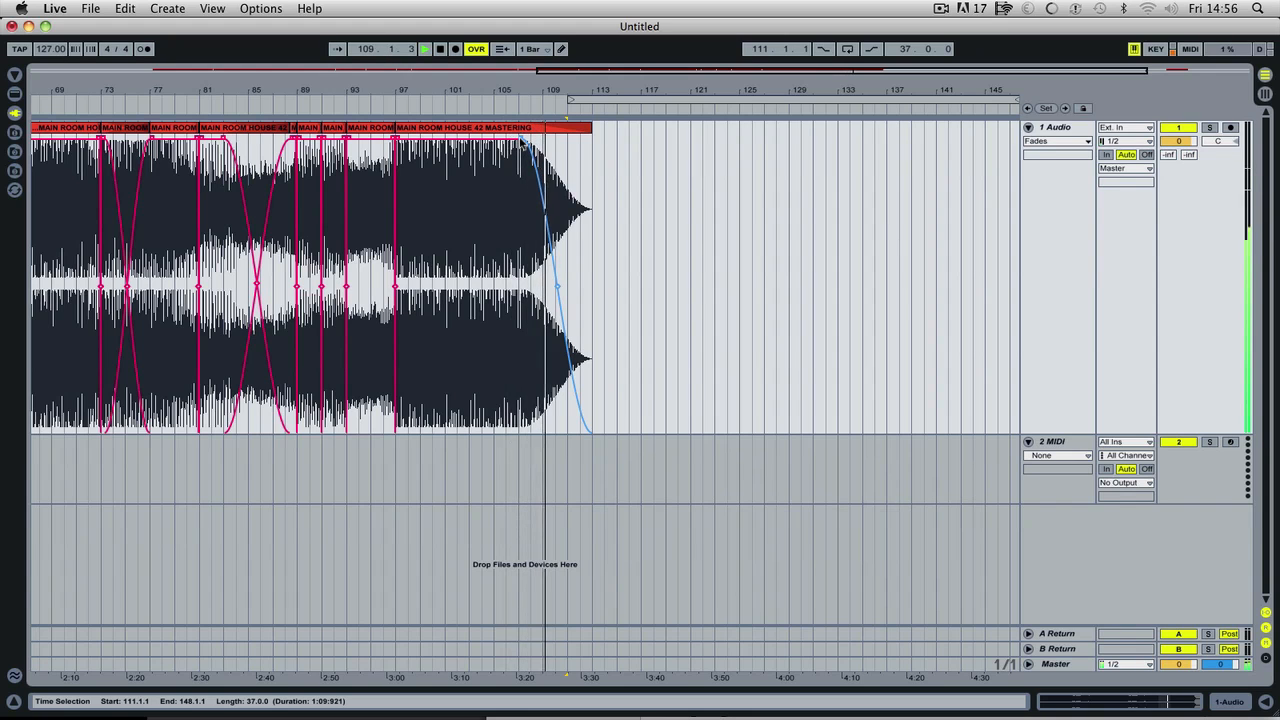
key("space")
- Delete the leftover clip fragment around bar 150 and move all remaining audio clips so the track starts at bar 1
left_click_drag(397, 90, 628, 89)
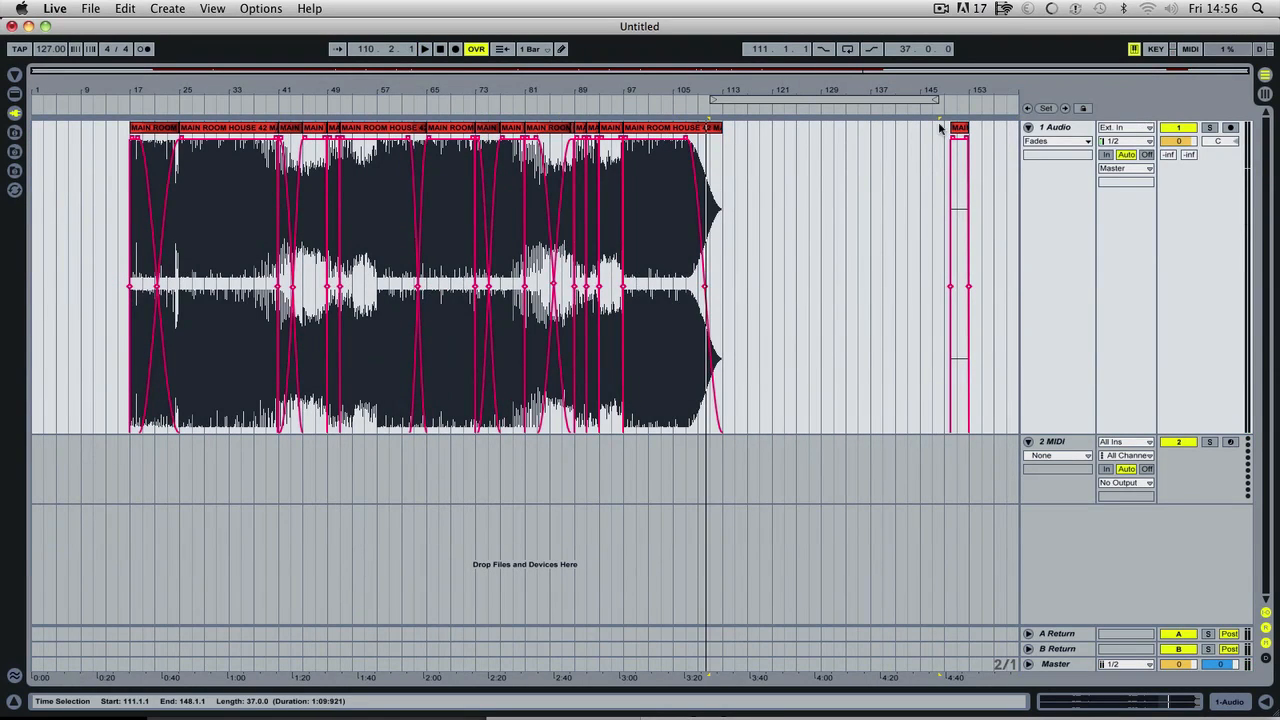
left_click_drag(921, 125, 995, 137)
key("Delete")
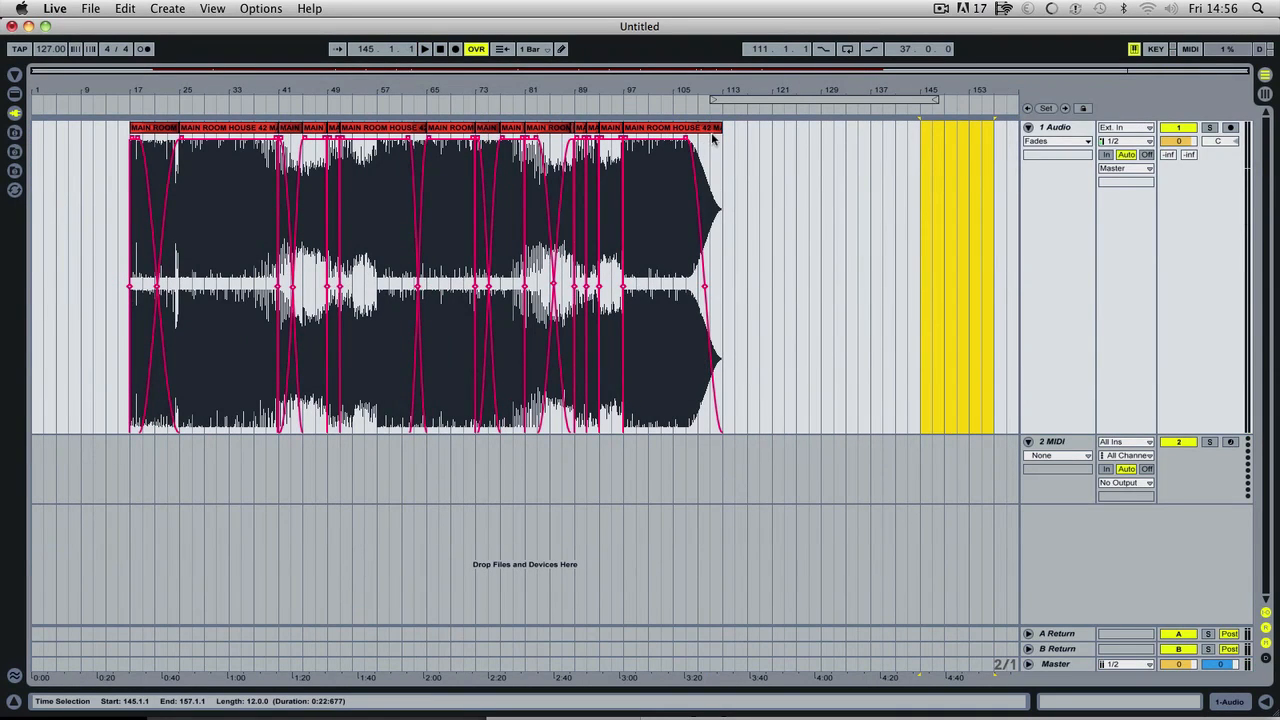
left_click_drag(735, 132, 45, 132)
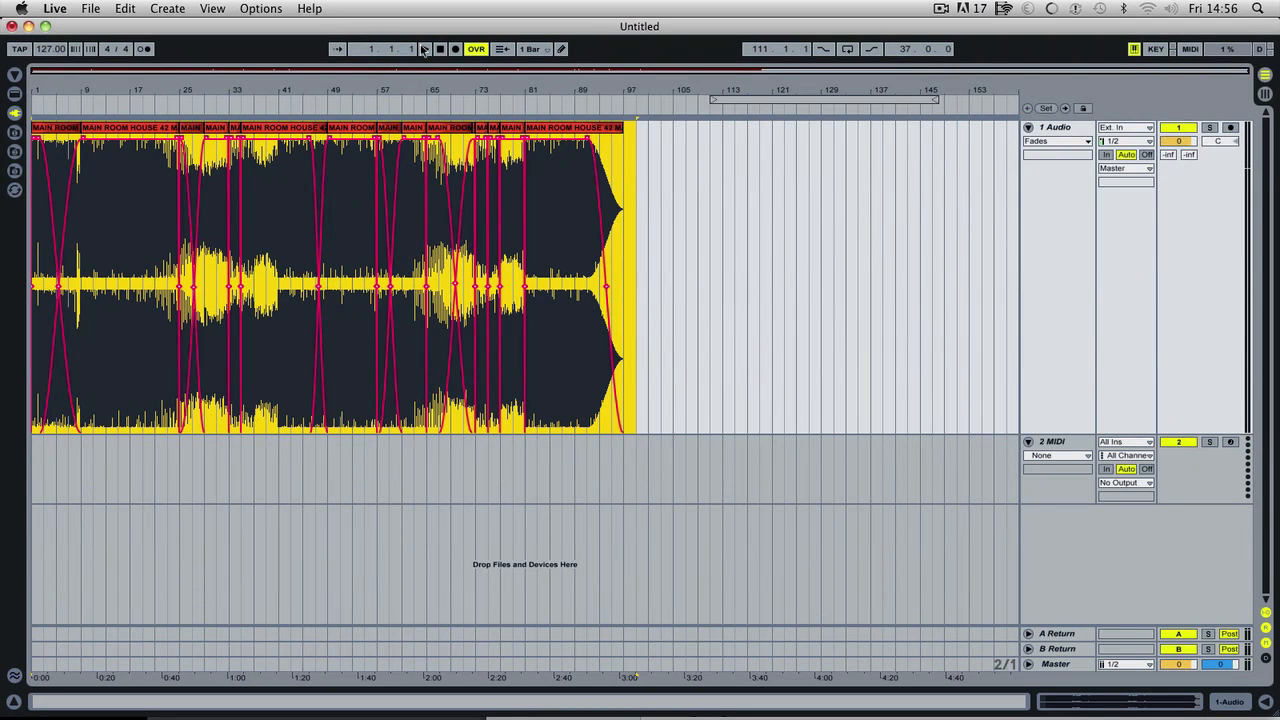
left_click(445, 50)
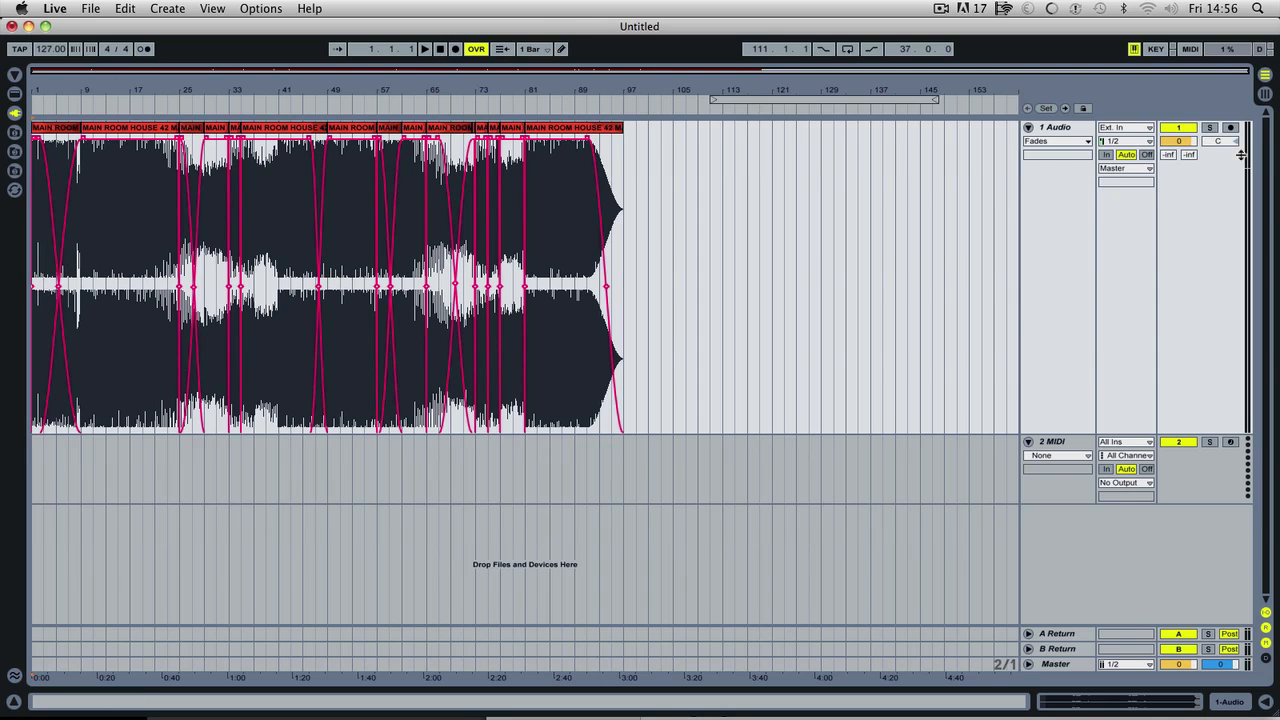
- Try to export the master output of bars 1 to 97 as an AIFF file named "Main room house 7edit"
left_click(84, 8)
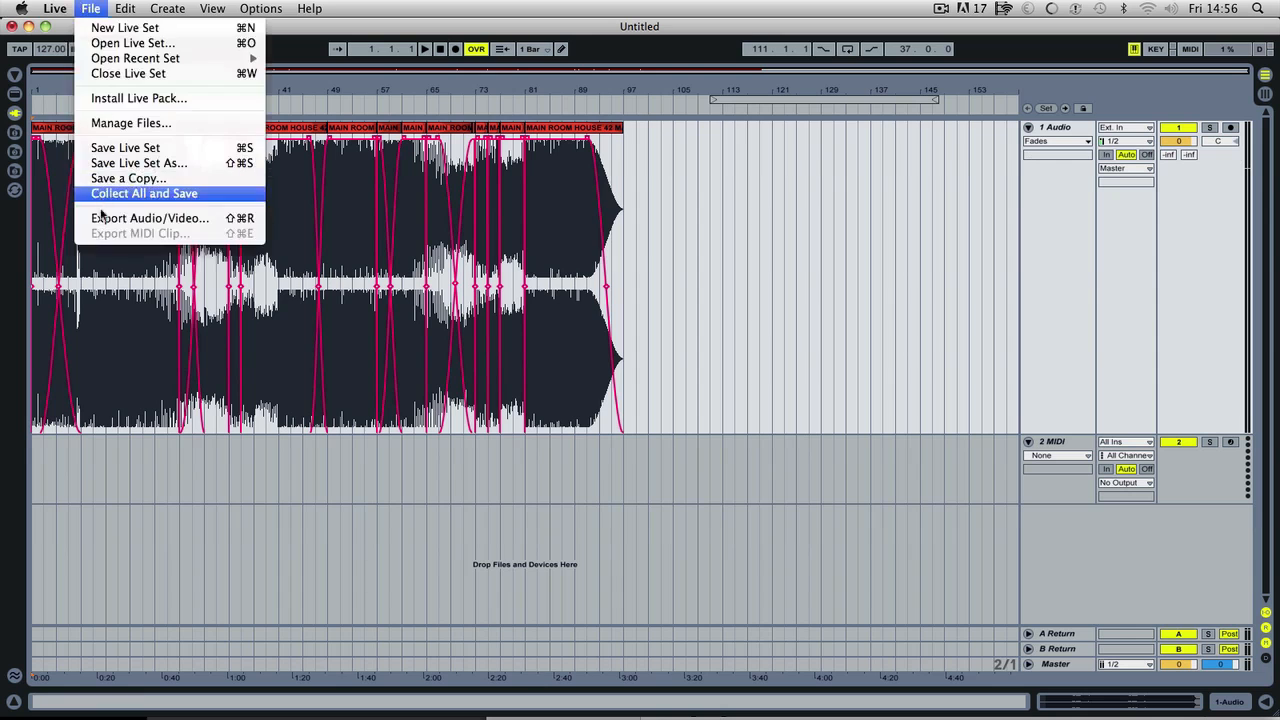
left_click(150, 218)
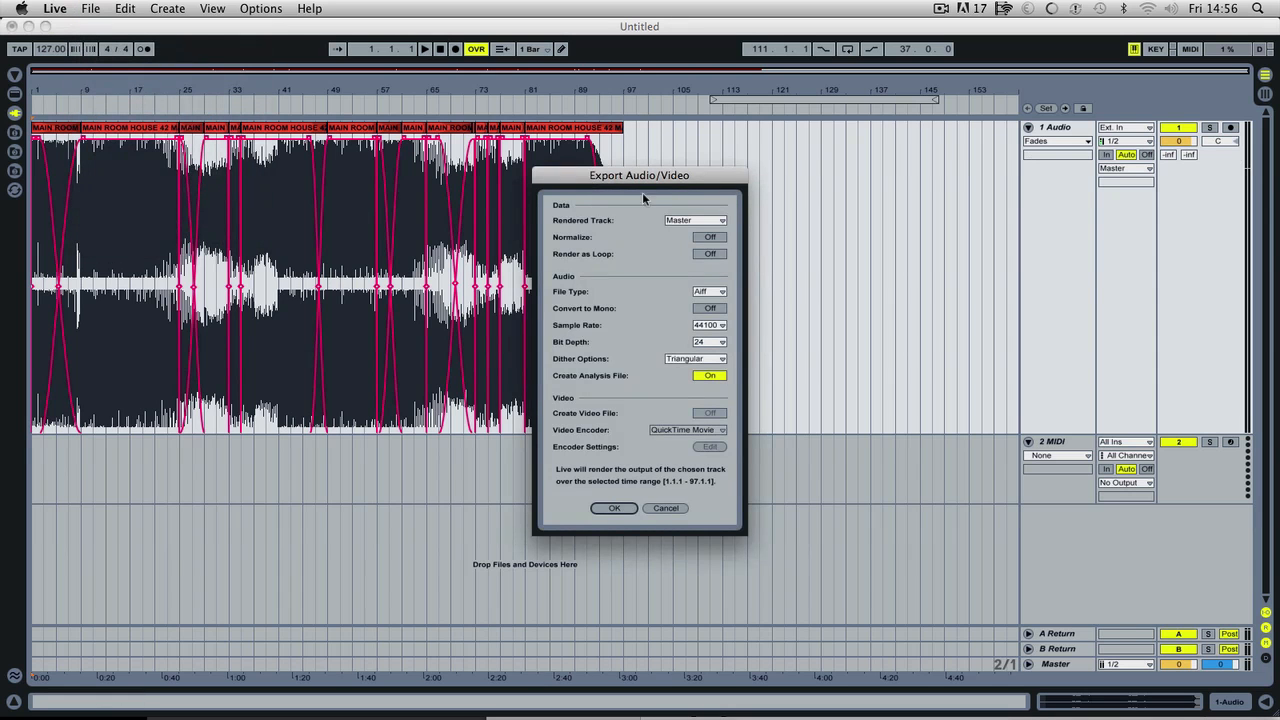
left_click(614, 507)
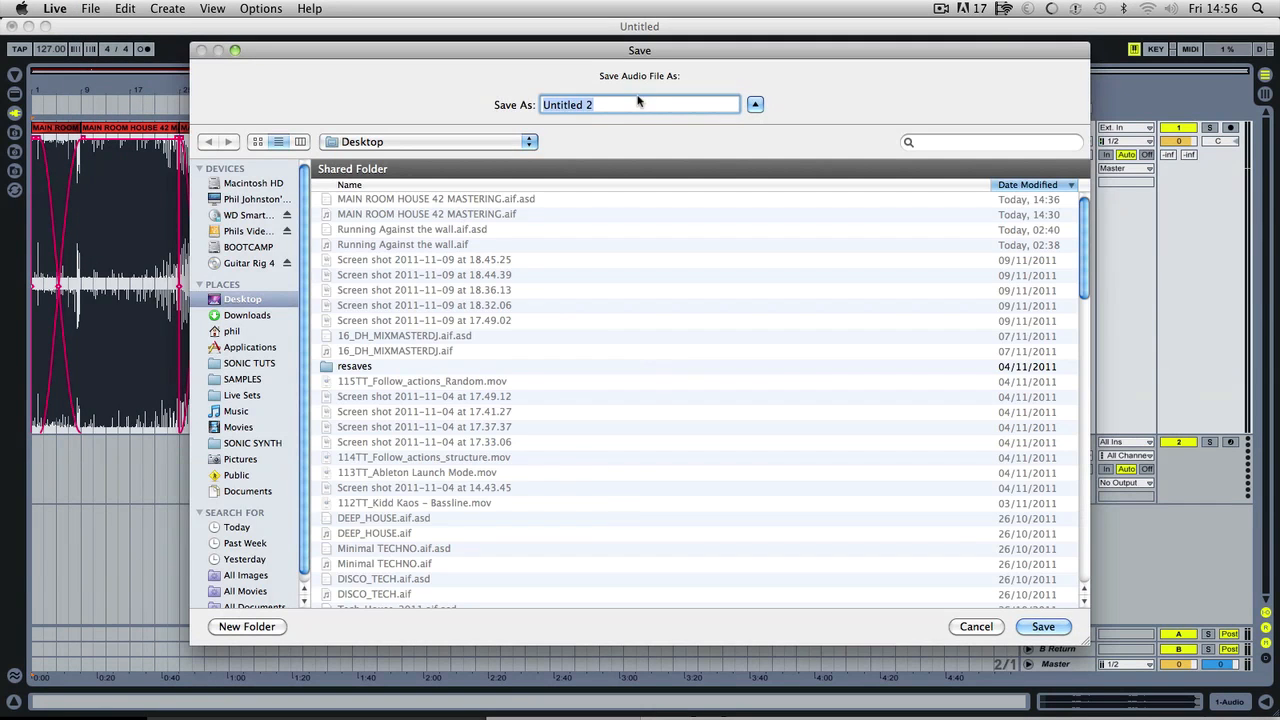
type("Main room house 7edit")
left_click(1048, 625)
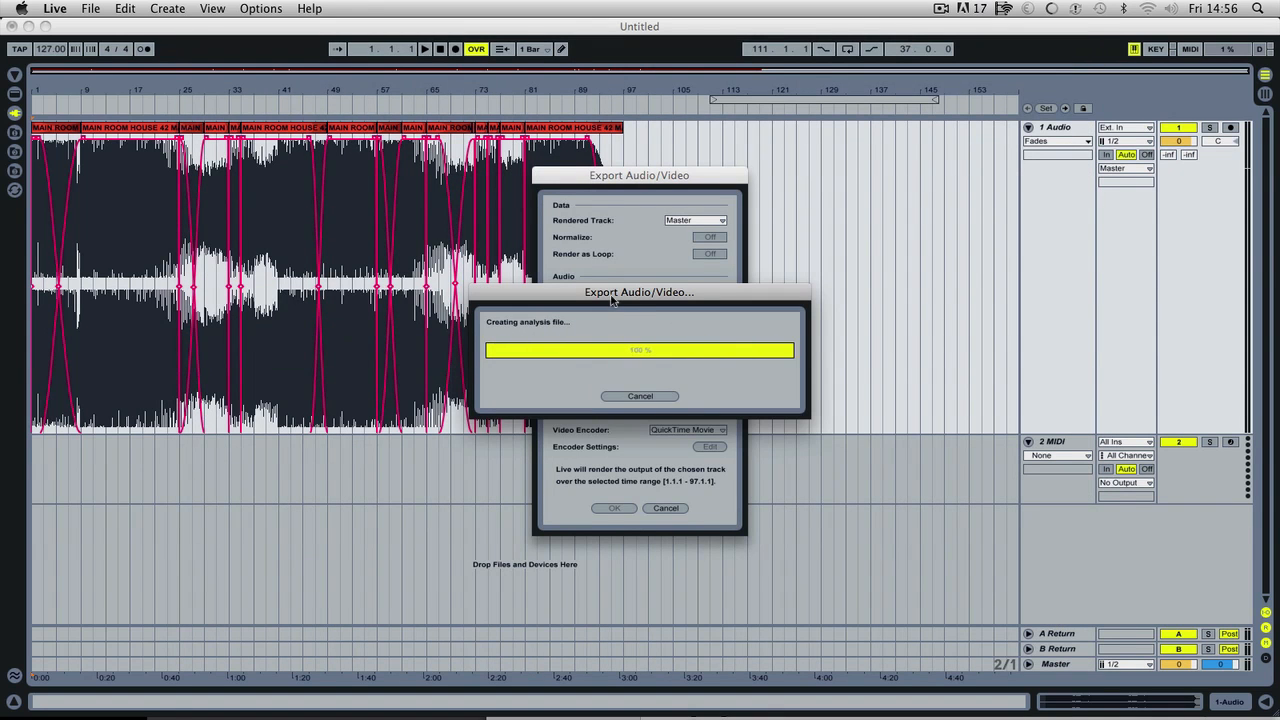
left_click(643, 397)
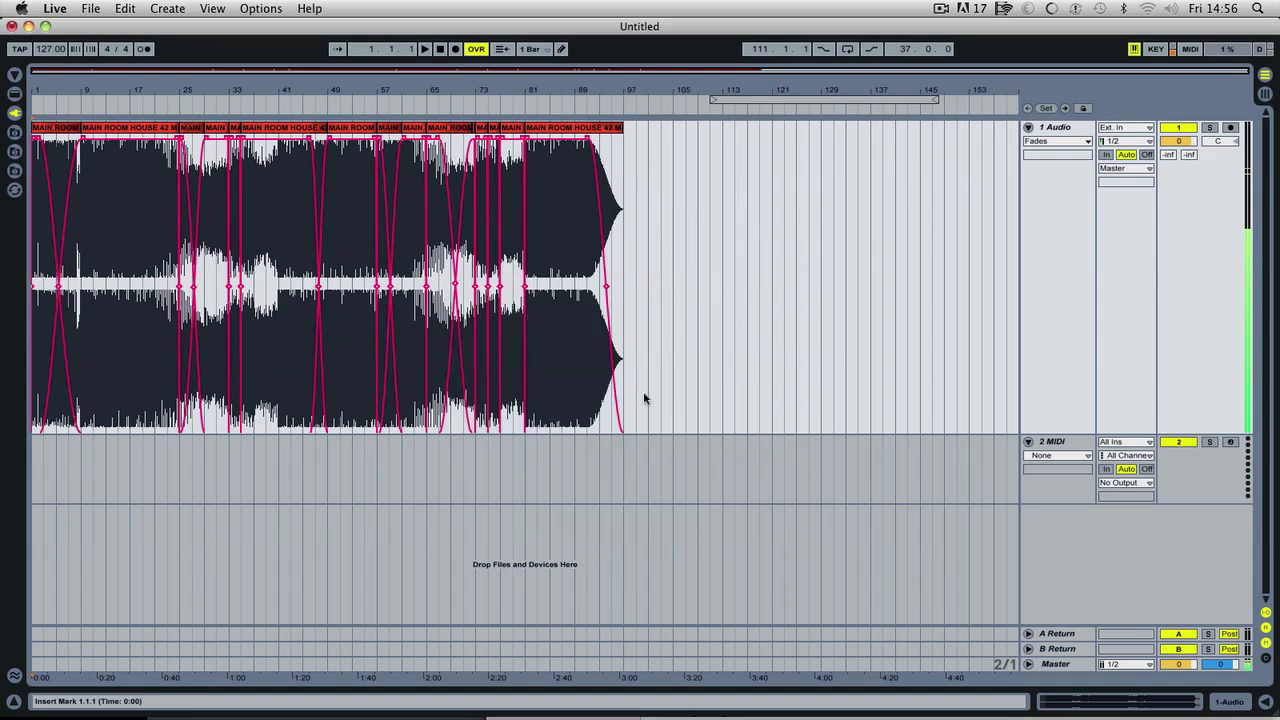
- Set the loop range from bar 1 to 107 and export the master output as the AIFF file "Main room house 7edit"
left_click_drag(803, 95, 14, 105)
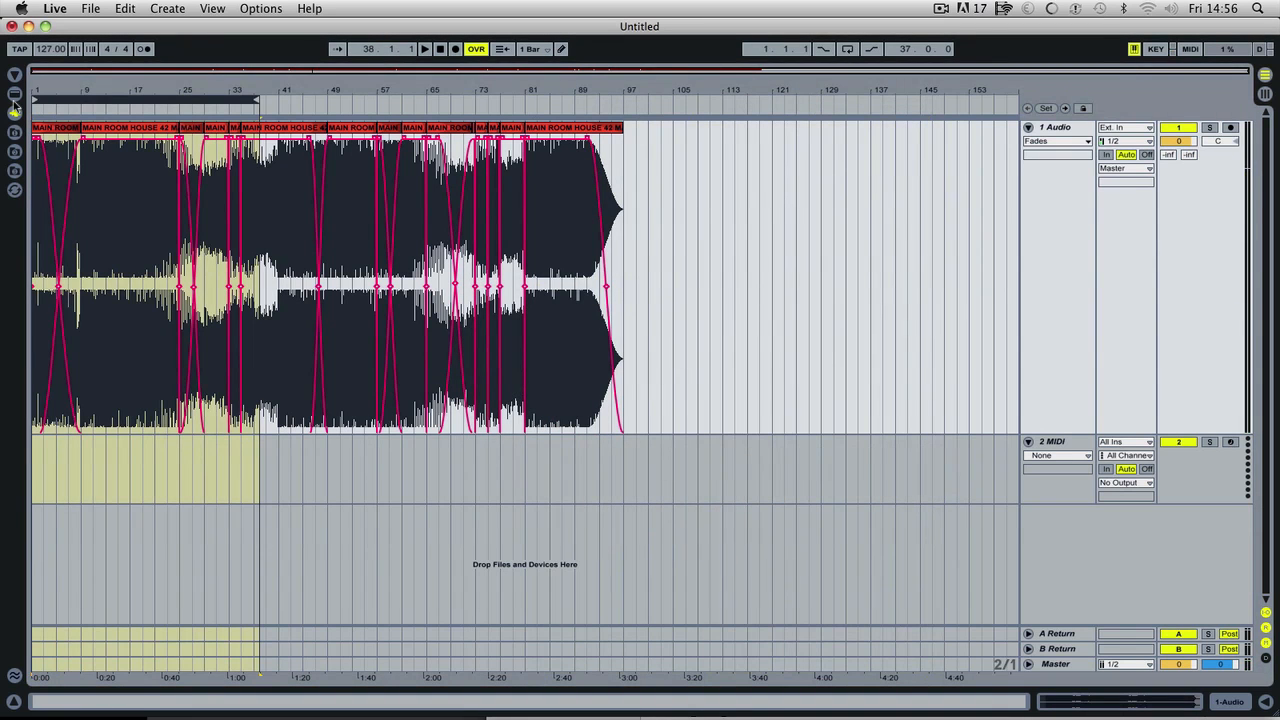
left_click_drag(256, 99, 684, 101)
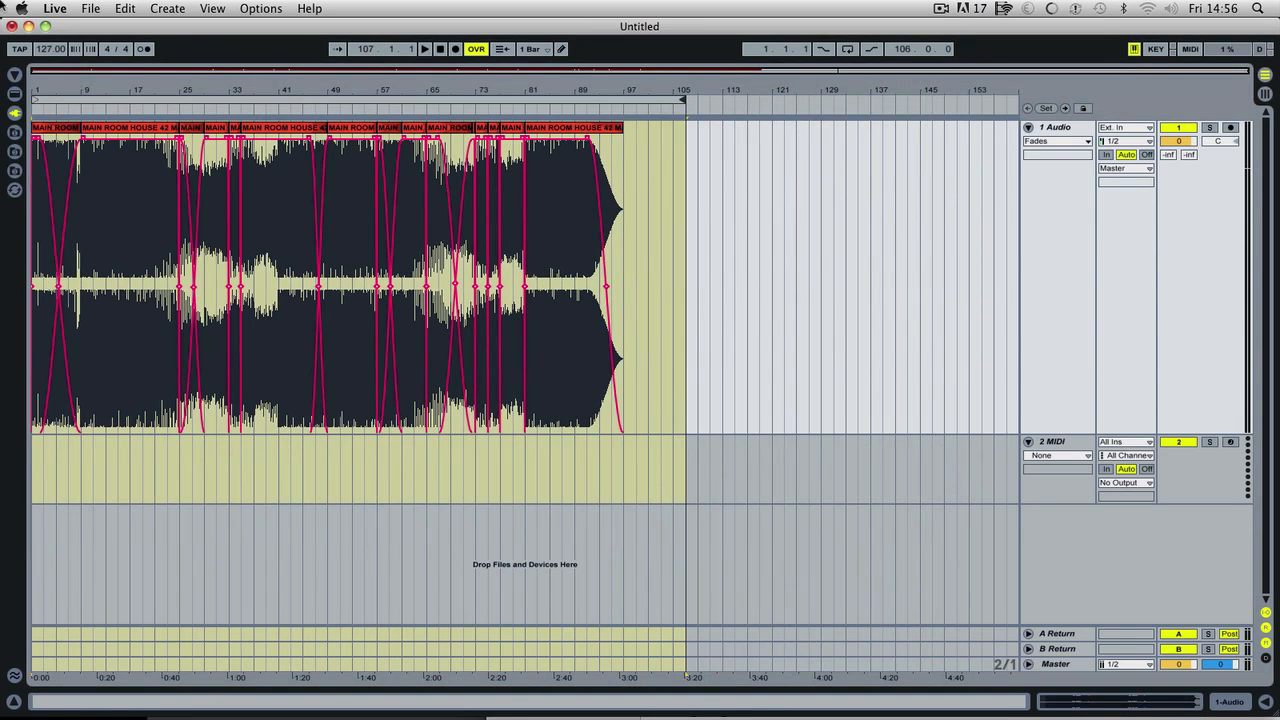
left_click(93, 8)
left_click(150, 218)
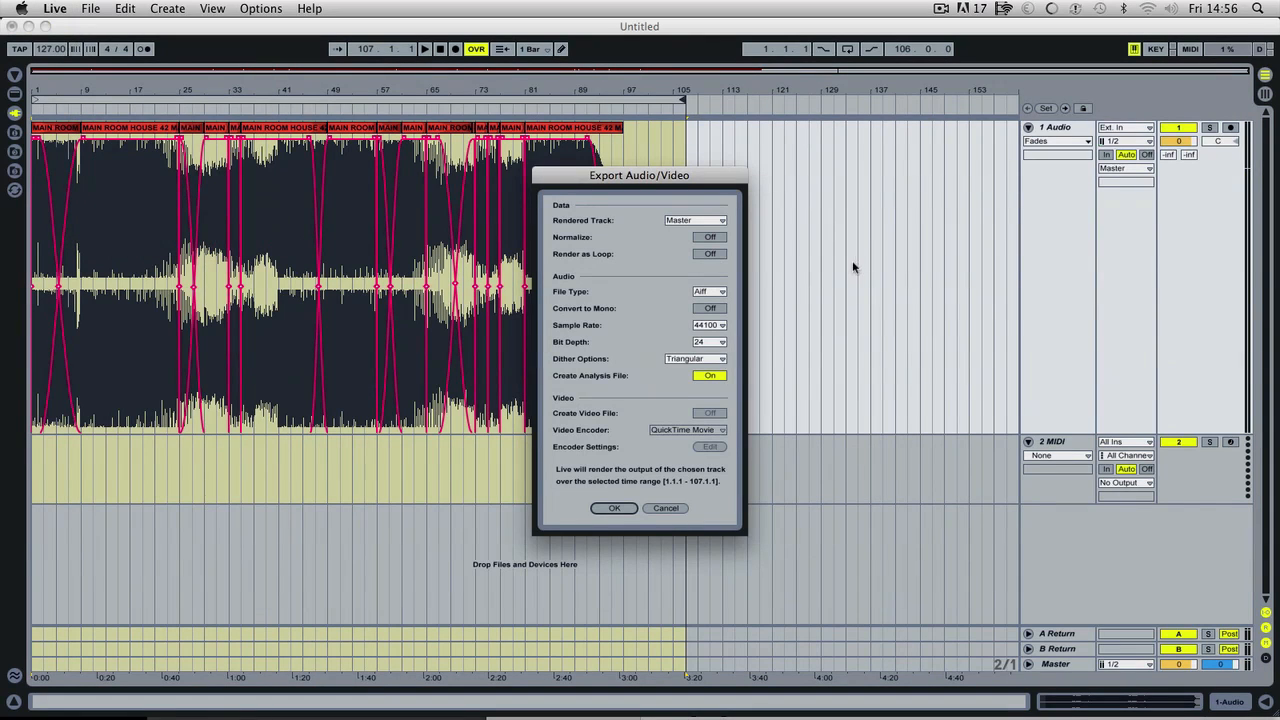
left_click(617, 507)
left_click(1045, 626)
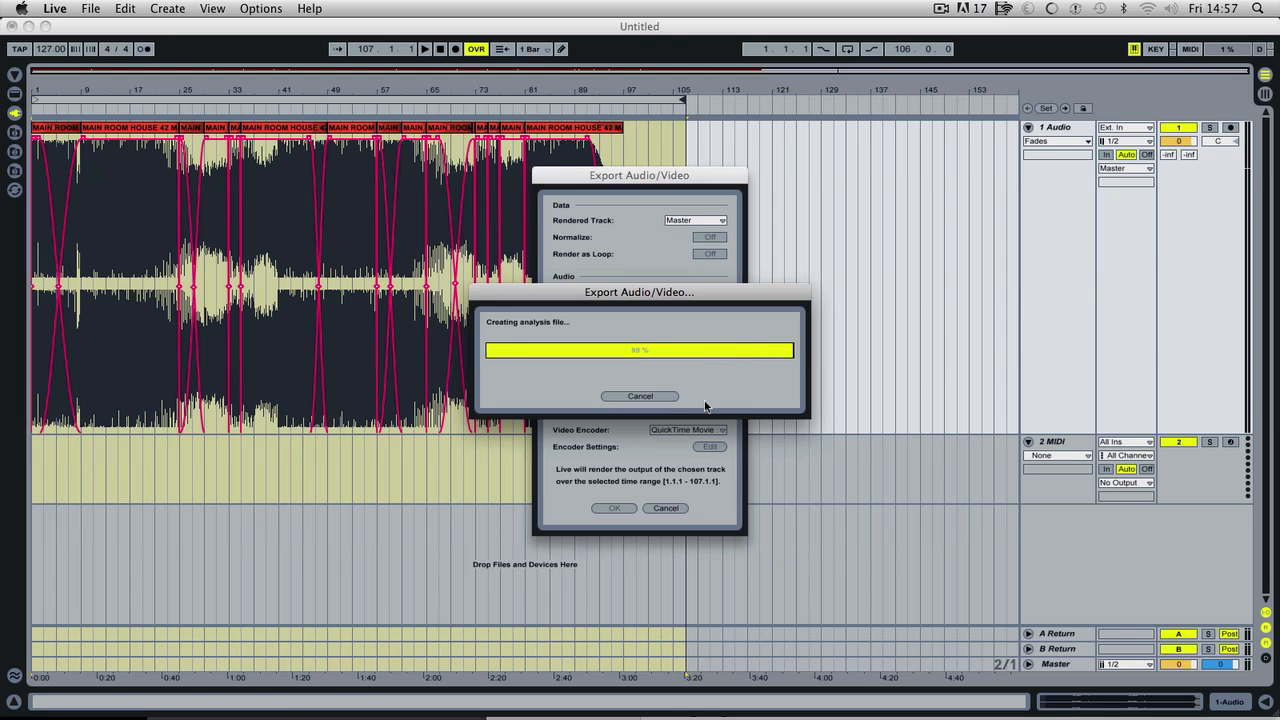
- Open "Main room house 7edit.aif" from the Desktop in iTunes and search the music library for "main room"
left_click(44, 705)
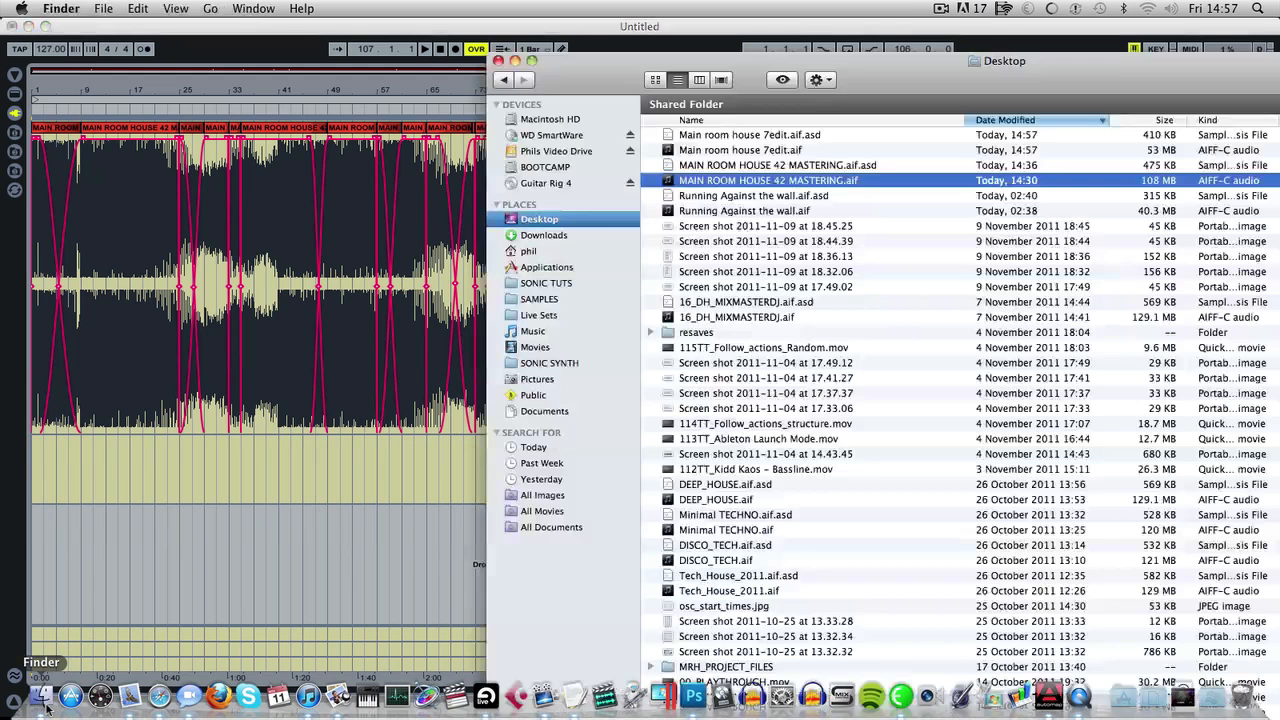
double_click(703, 150)
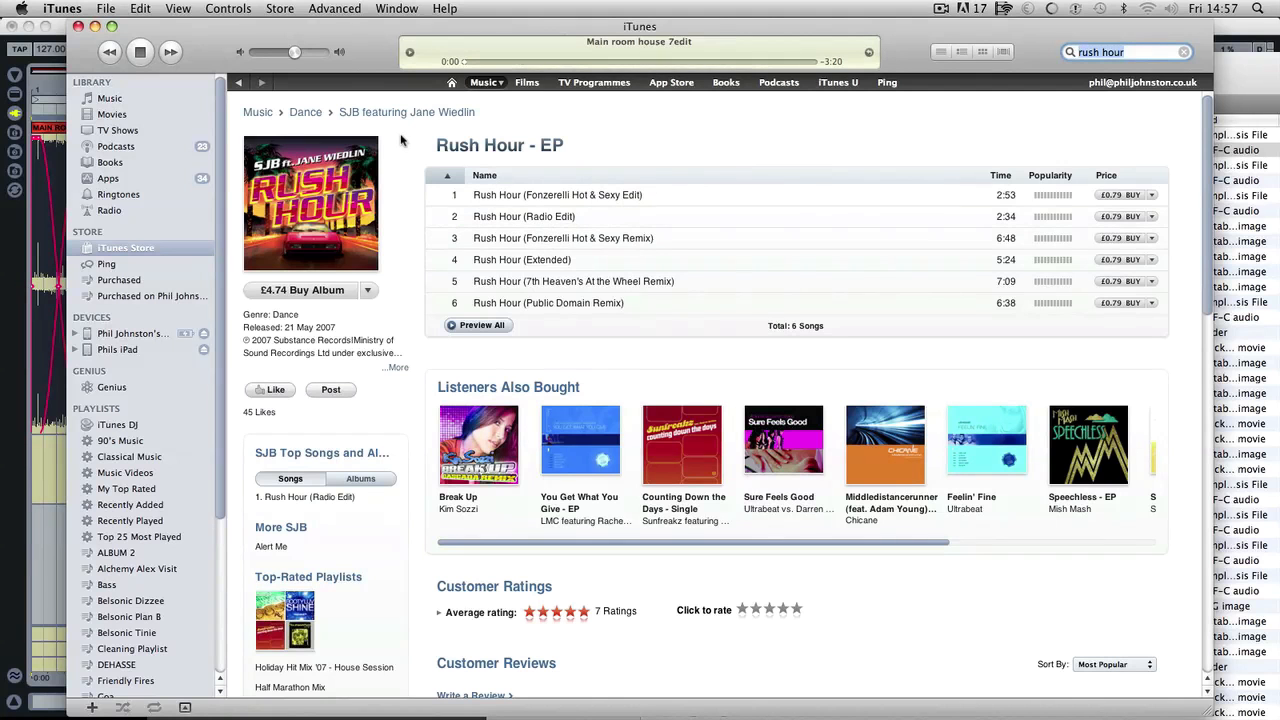
left_click(1184, 53)
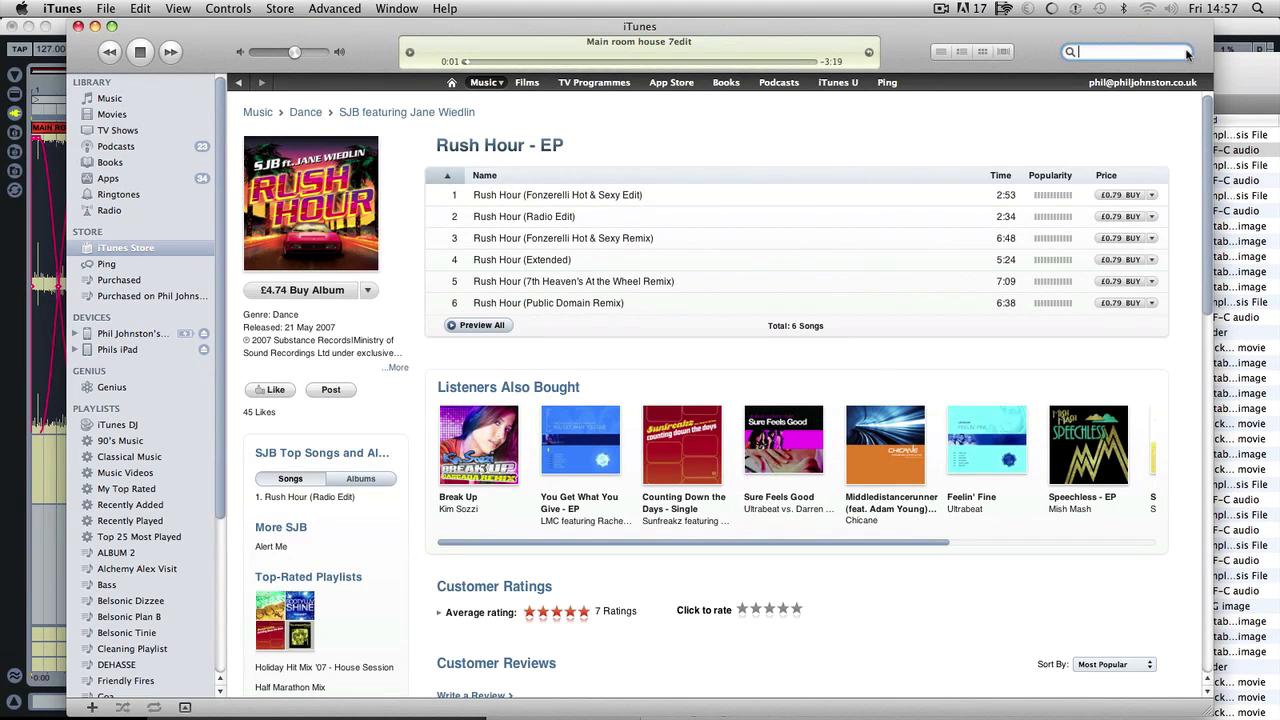
left_click(112, 99)
double_click(1104, 53)
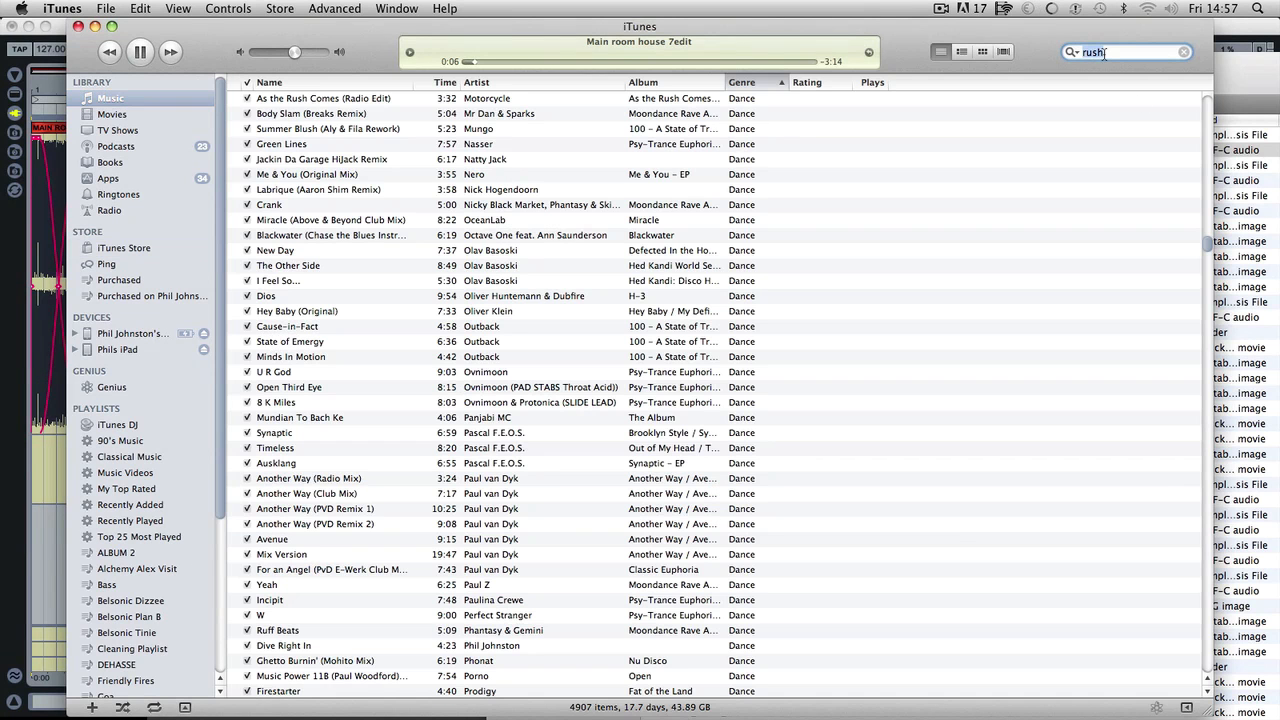
type("main room")
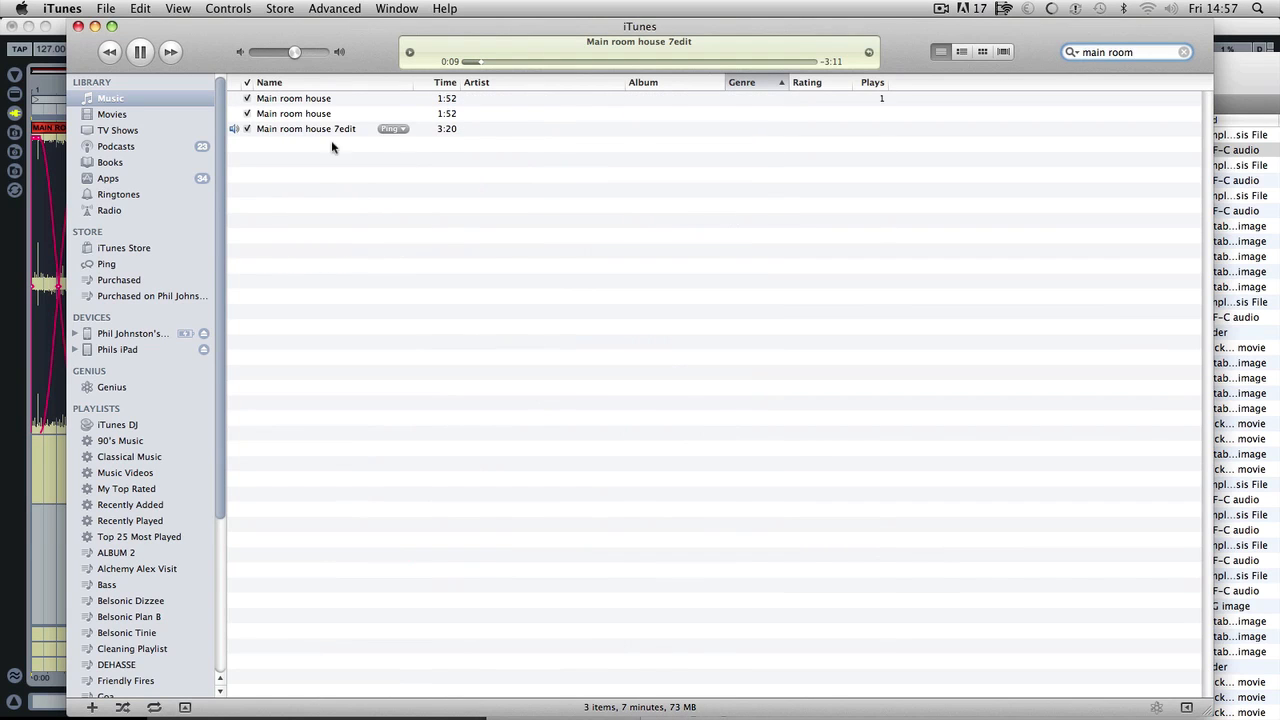
- Create an MP3 version of "Main room house 7edit" in the iTunes library
left_click(323, 130)
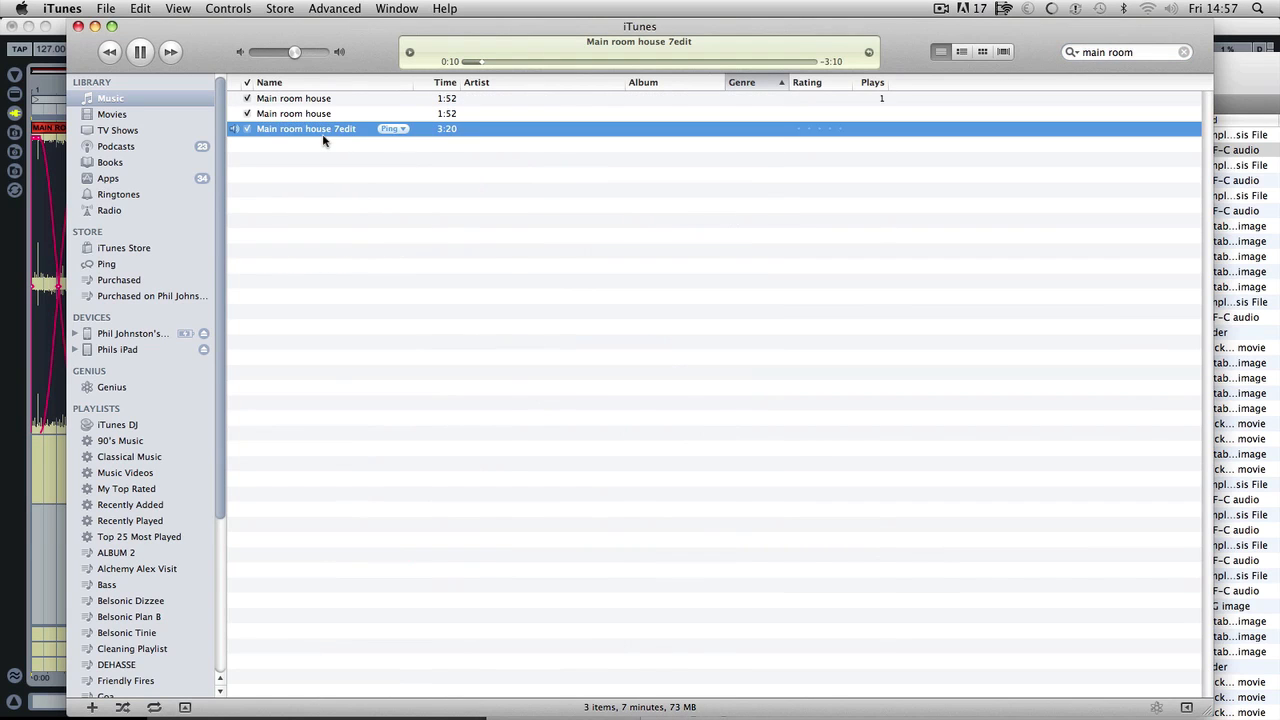
right_click(323, 140)
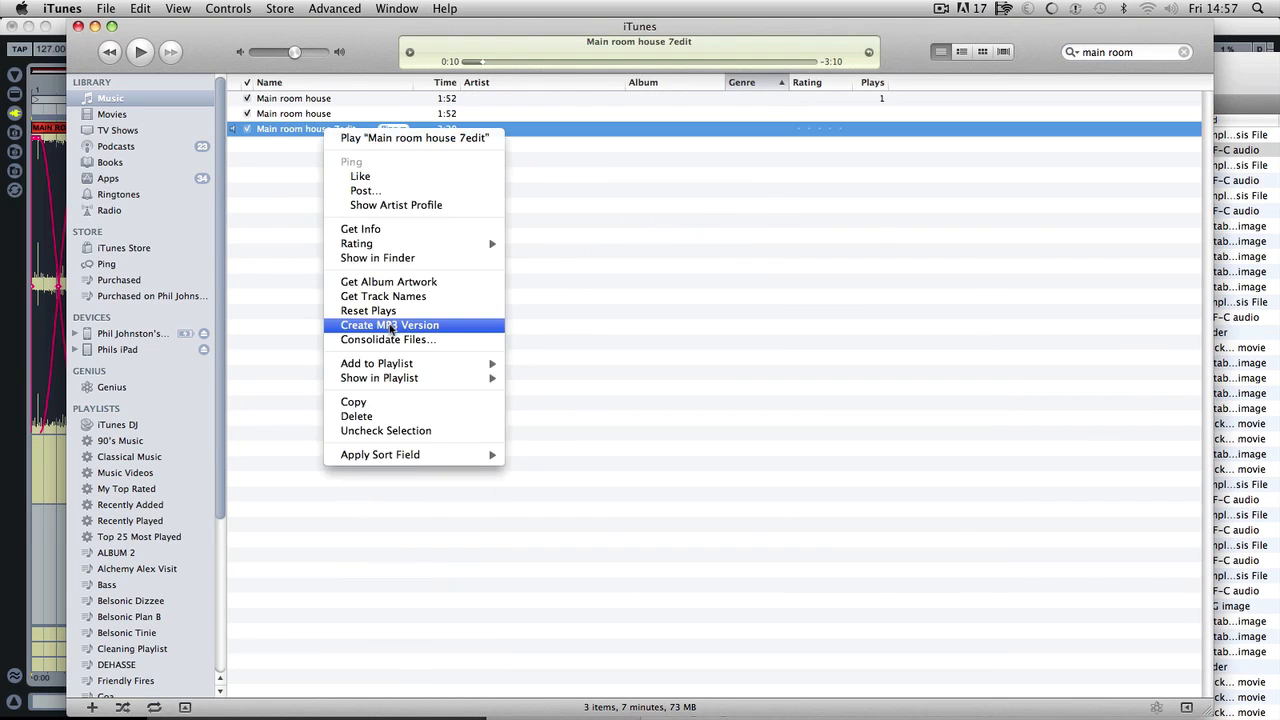
left_click(392, 328)
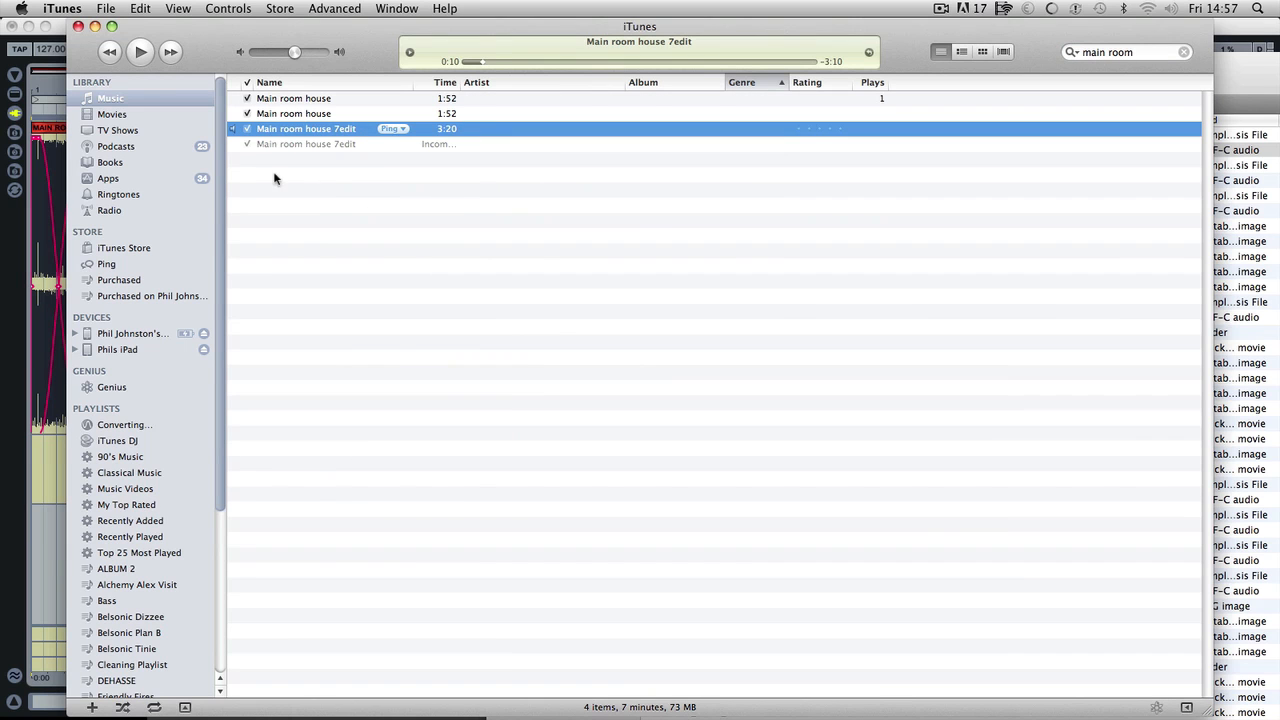
- Check the file information of the MP3 version of "Main room house 7edit", including its size and bit rate
left_click(318, 145)
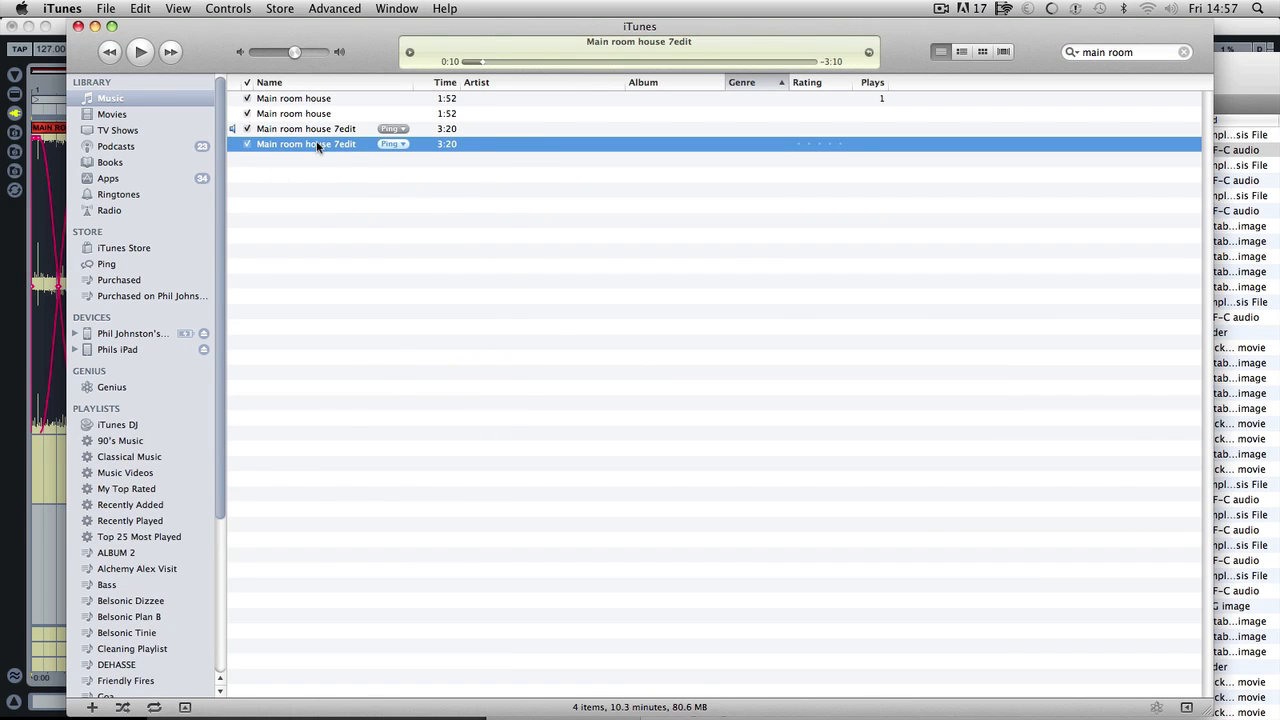
right_click(318, 145)
left_click(351, 236)
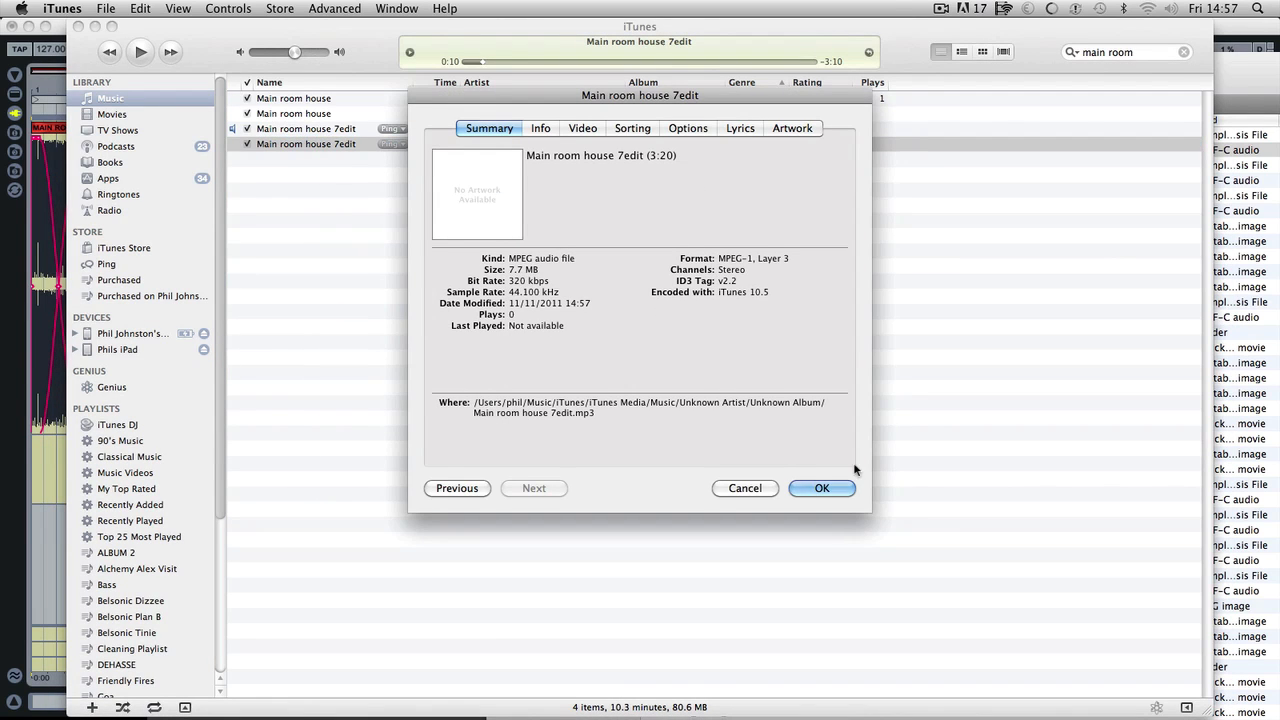
left_click(753, 488)
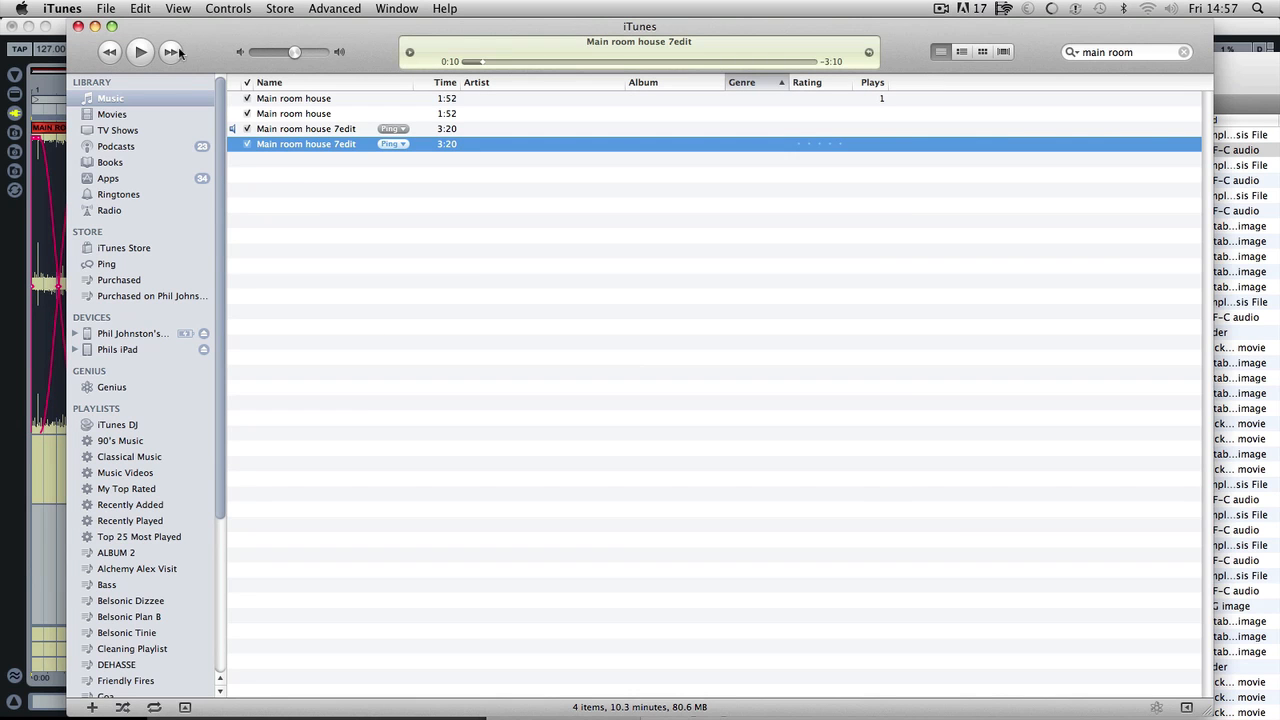
- Switch back to Live and shorten the loop range so it ends at bar 105
left_click(54, 566)
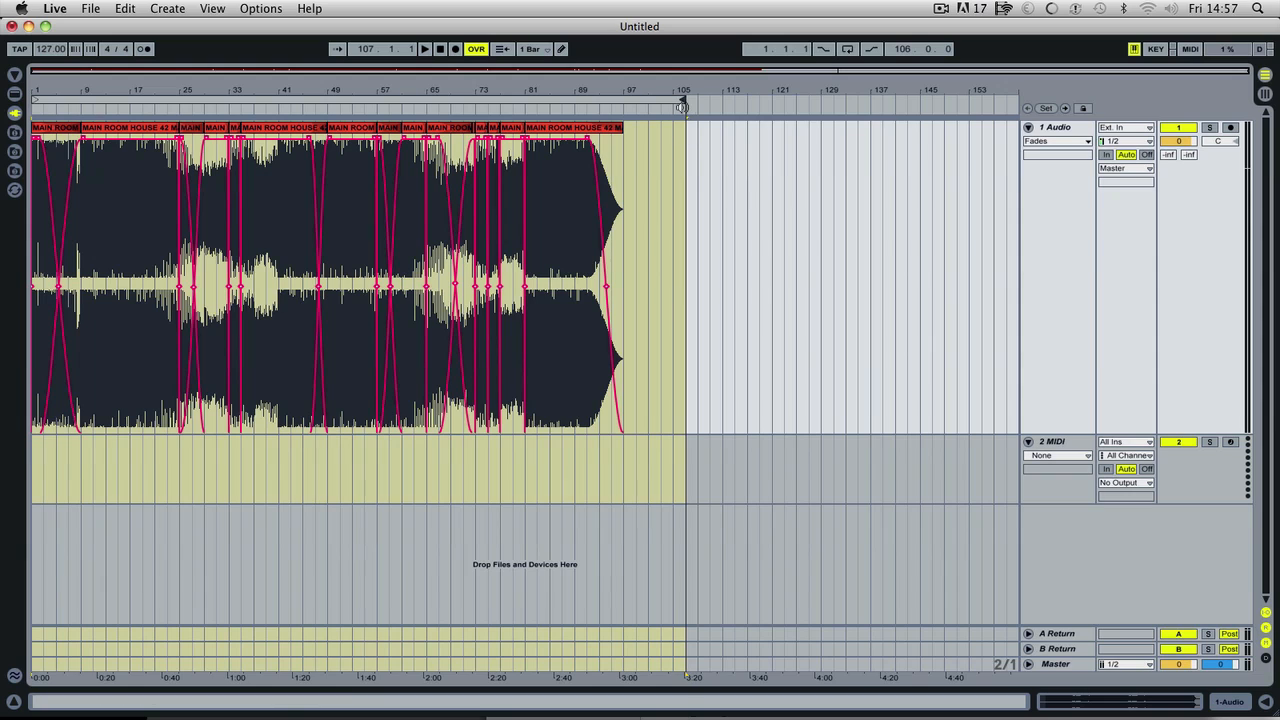
left_click_drag(682, 100, 671, 100)
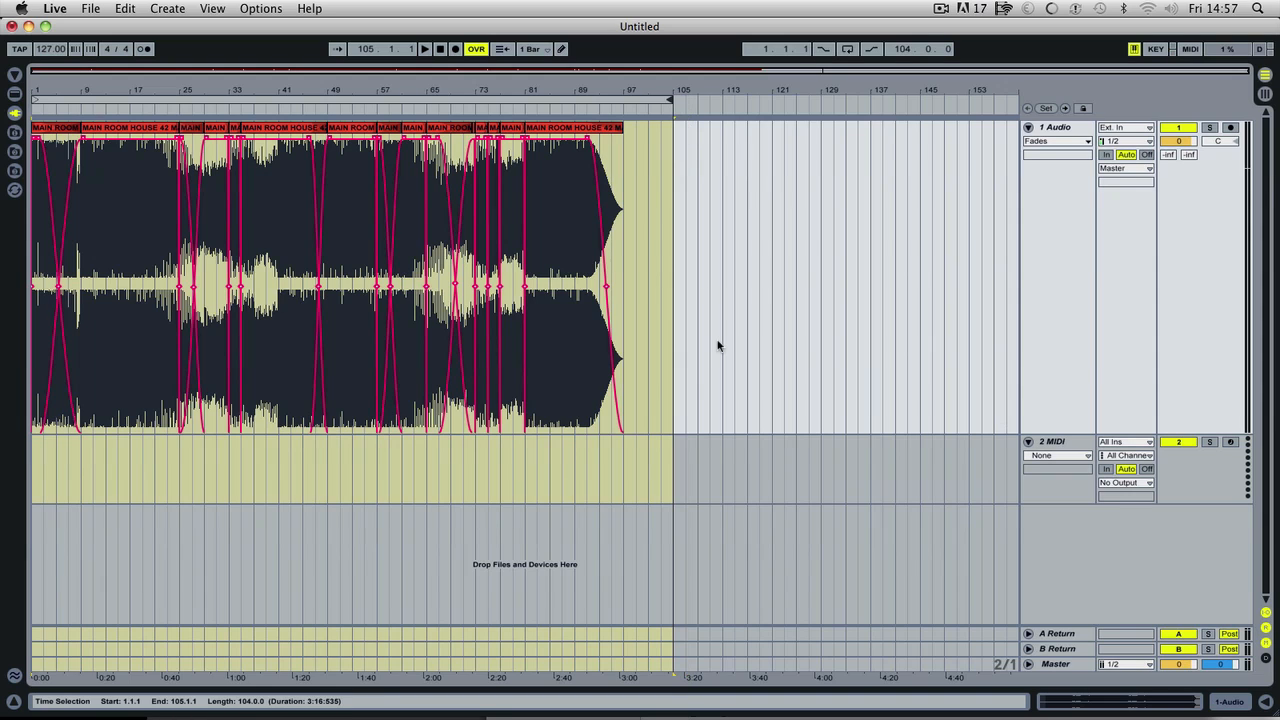